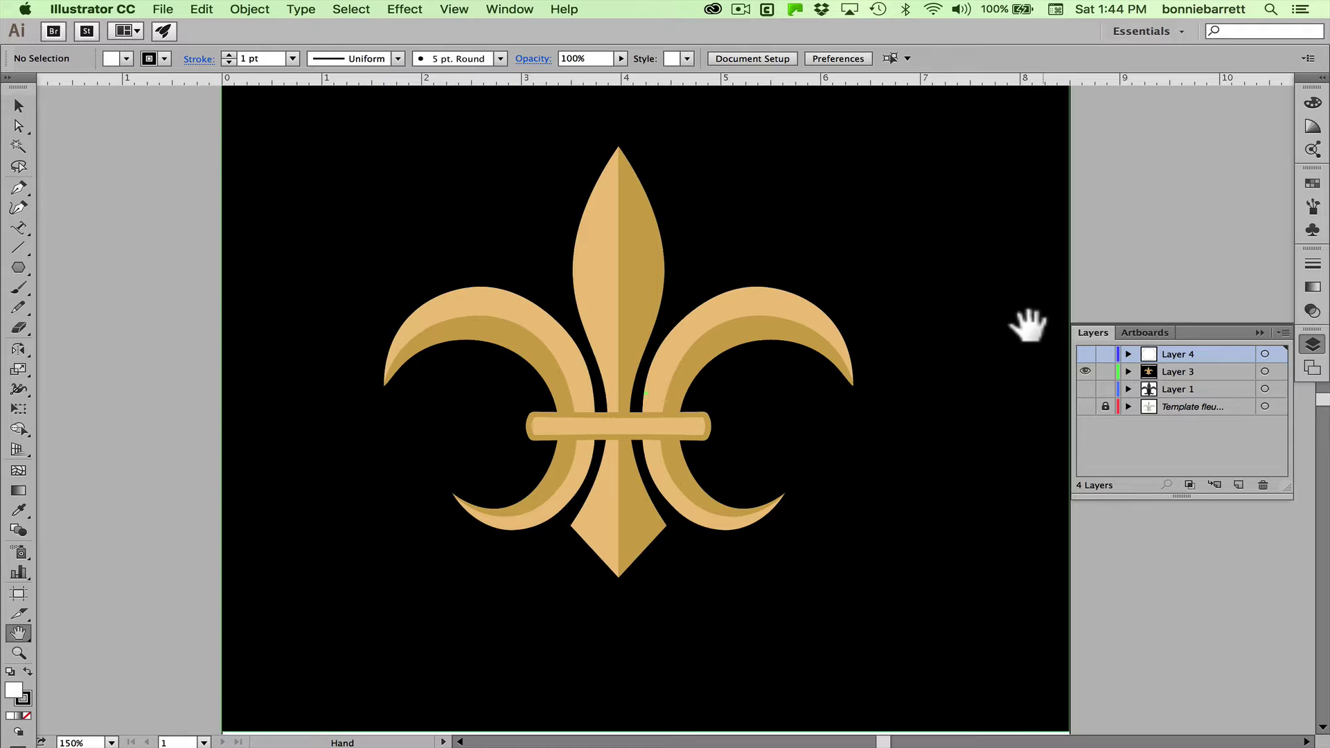
Hide Layer 3's finished artwork and select the plain hexagon
{"action": "left_click", "coordinate": [1084, 370]}
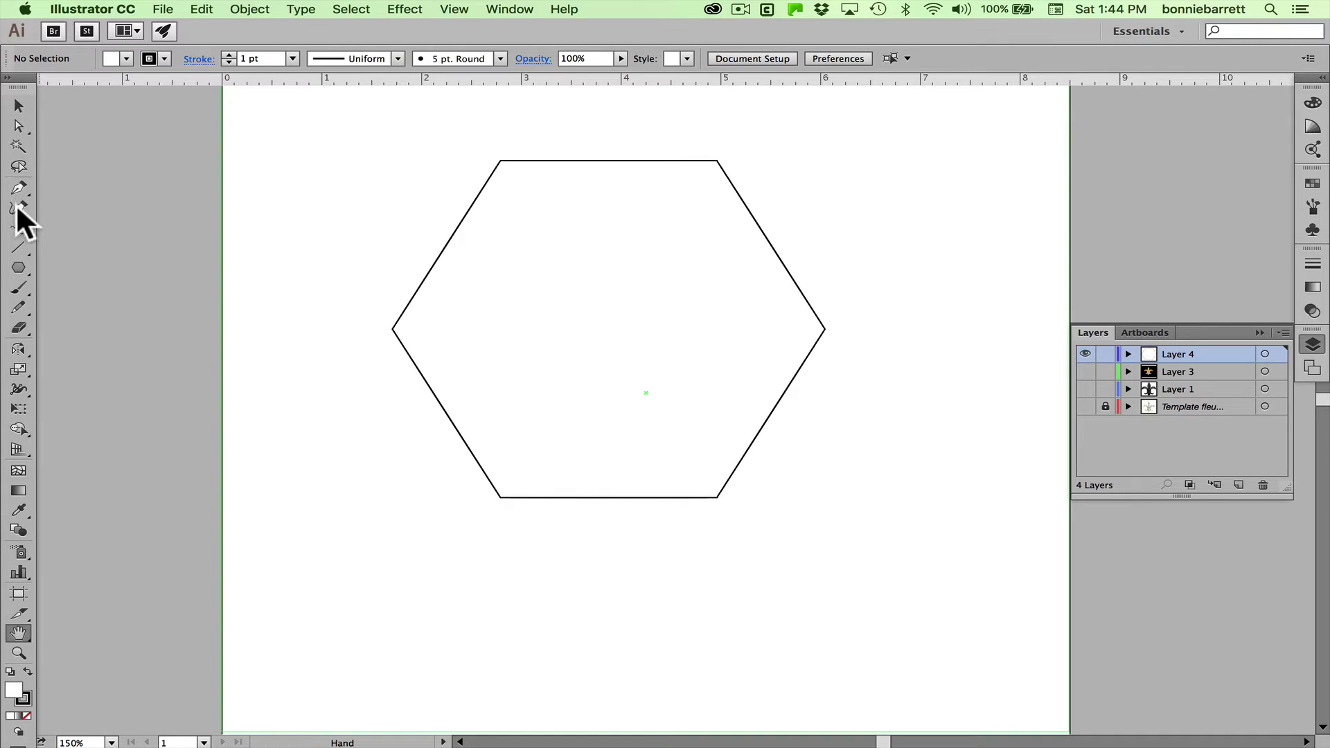
{"action": "left_click", "coordinate": [19, 106]}
{"action": "left_click_drag", "start_coordinate": [435, 157], "coordinate": [520, 239]}
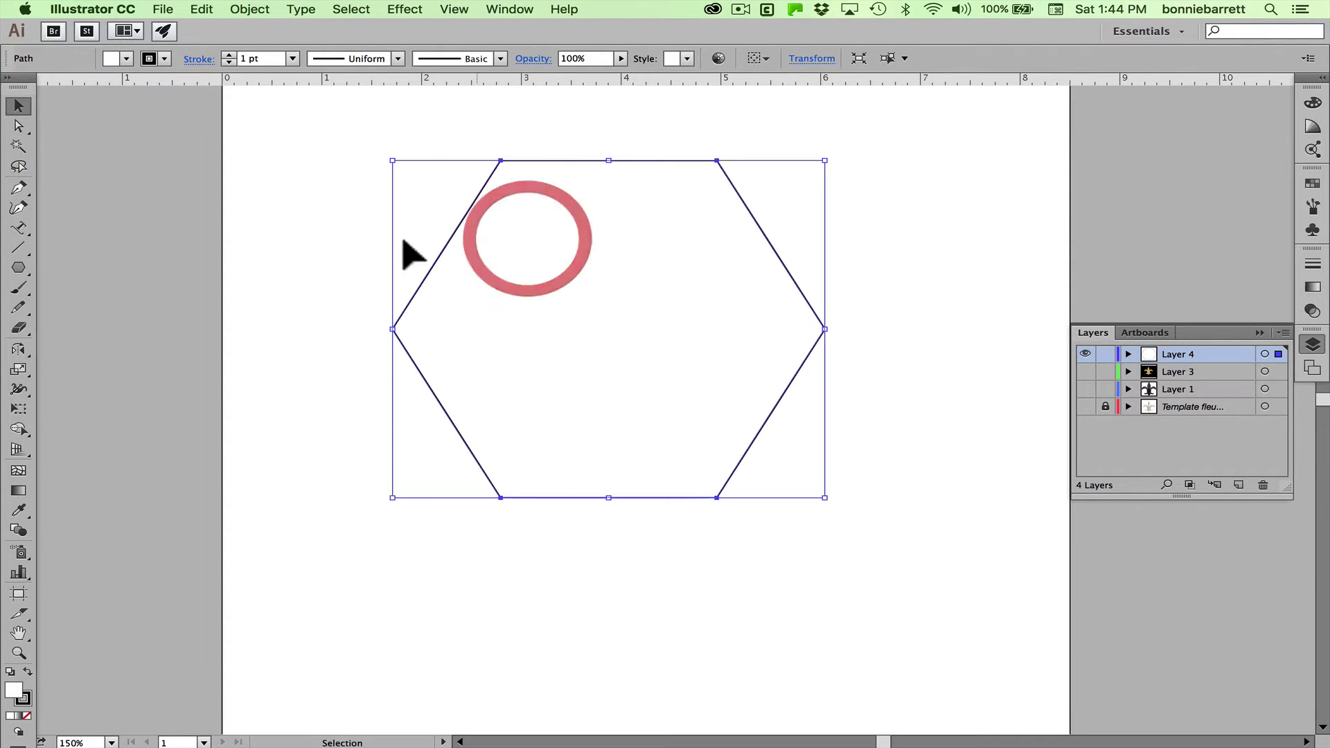
Curve the hexagon's top, upper-left, right, lower-right and lower-left edges with the Curvature tool
{"action": "left_click", "coordinate": [19, 206]}
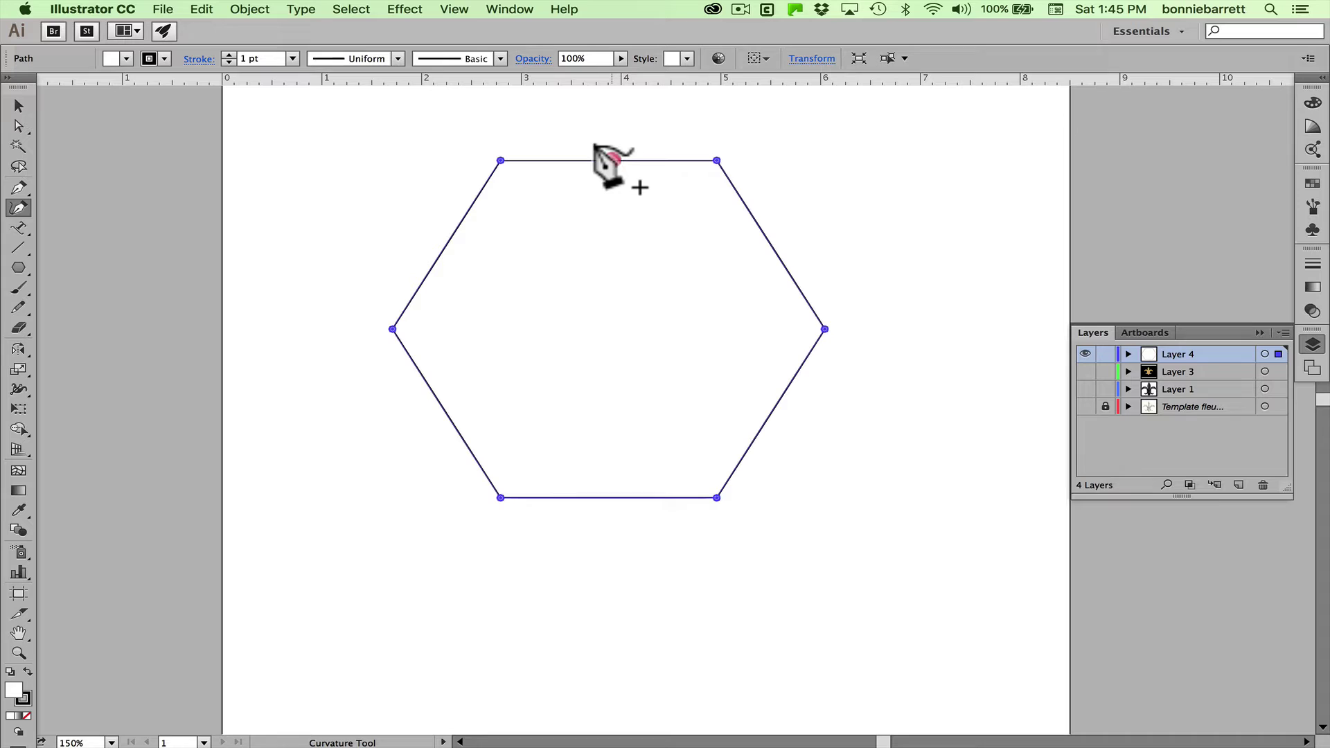
{"action": "left_click_drag", "start_coordinate": [607, 161], "coordinate": [609, 90]}
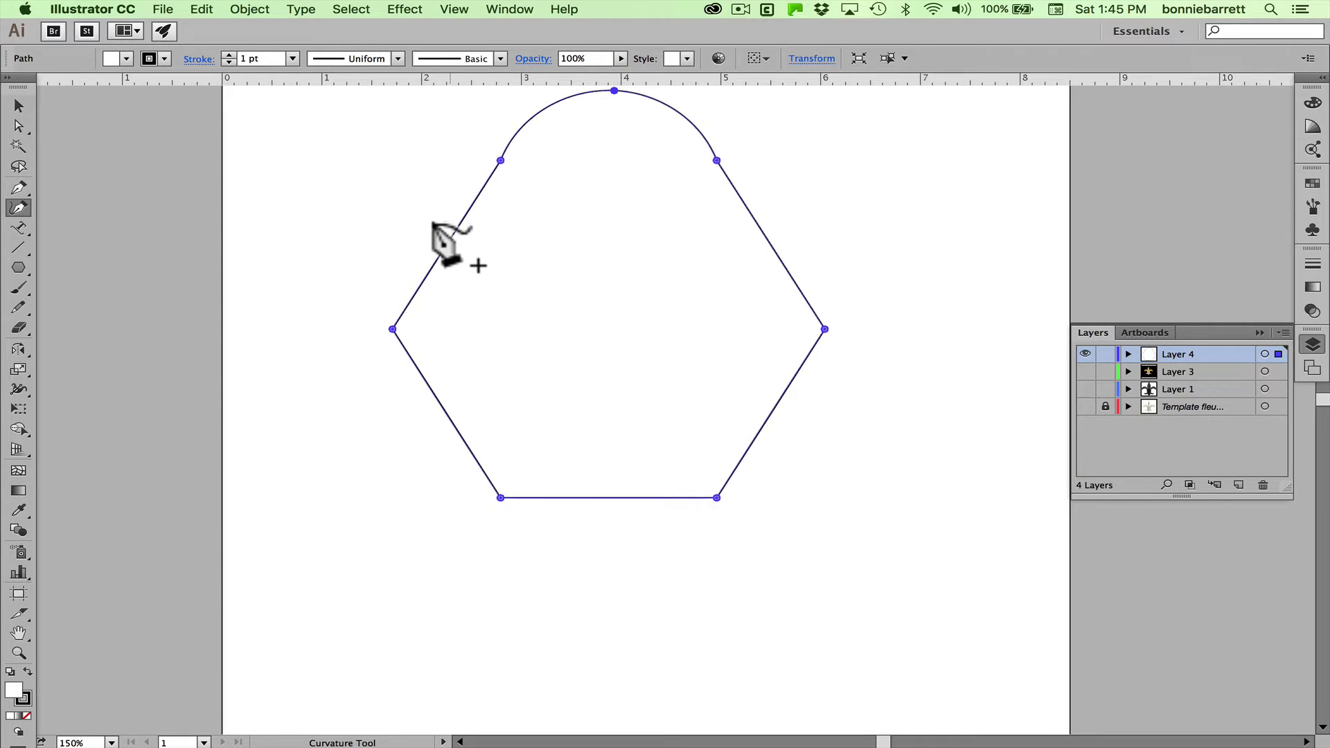
{"action": "left_click_drag", "start_coordinate": [450, 233], "coordinate": [345, 193]}
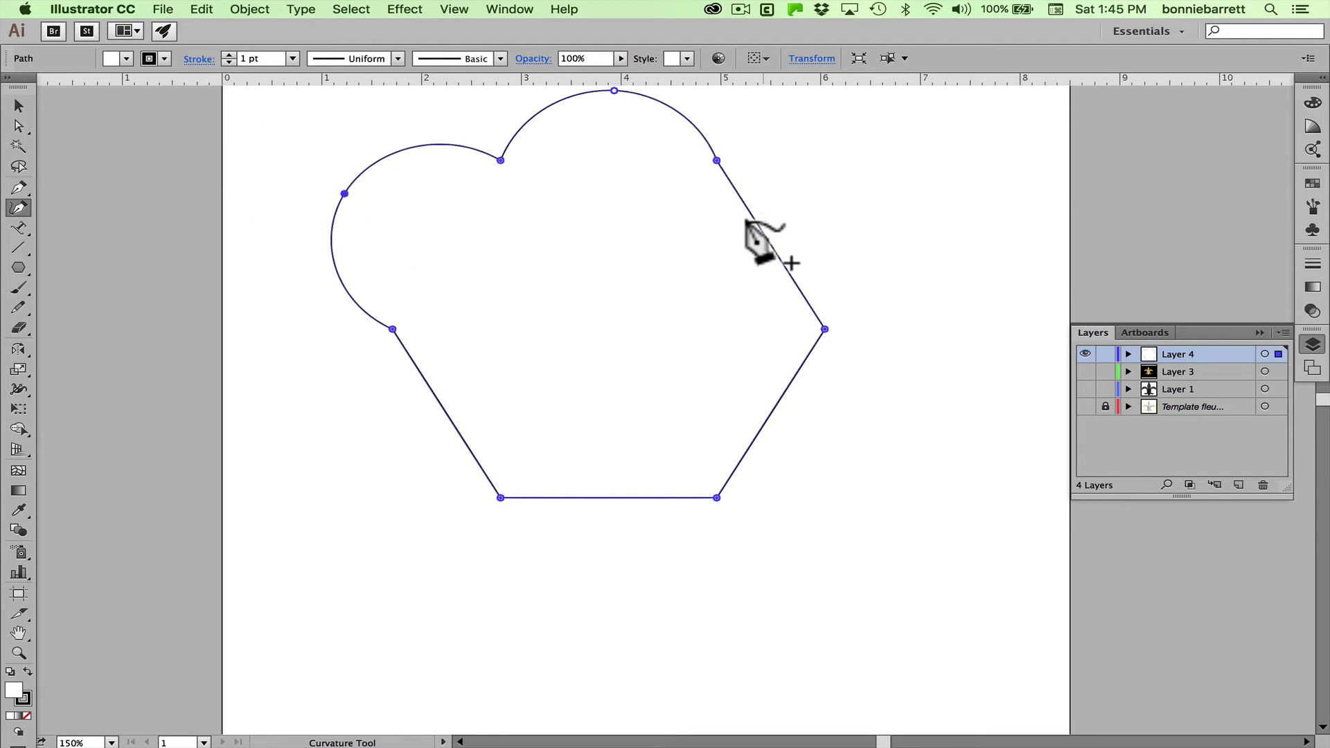
{"action": "left_click_drag", "start_coordinate": [750, 216], "coordinate": [866, 181]}
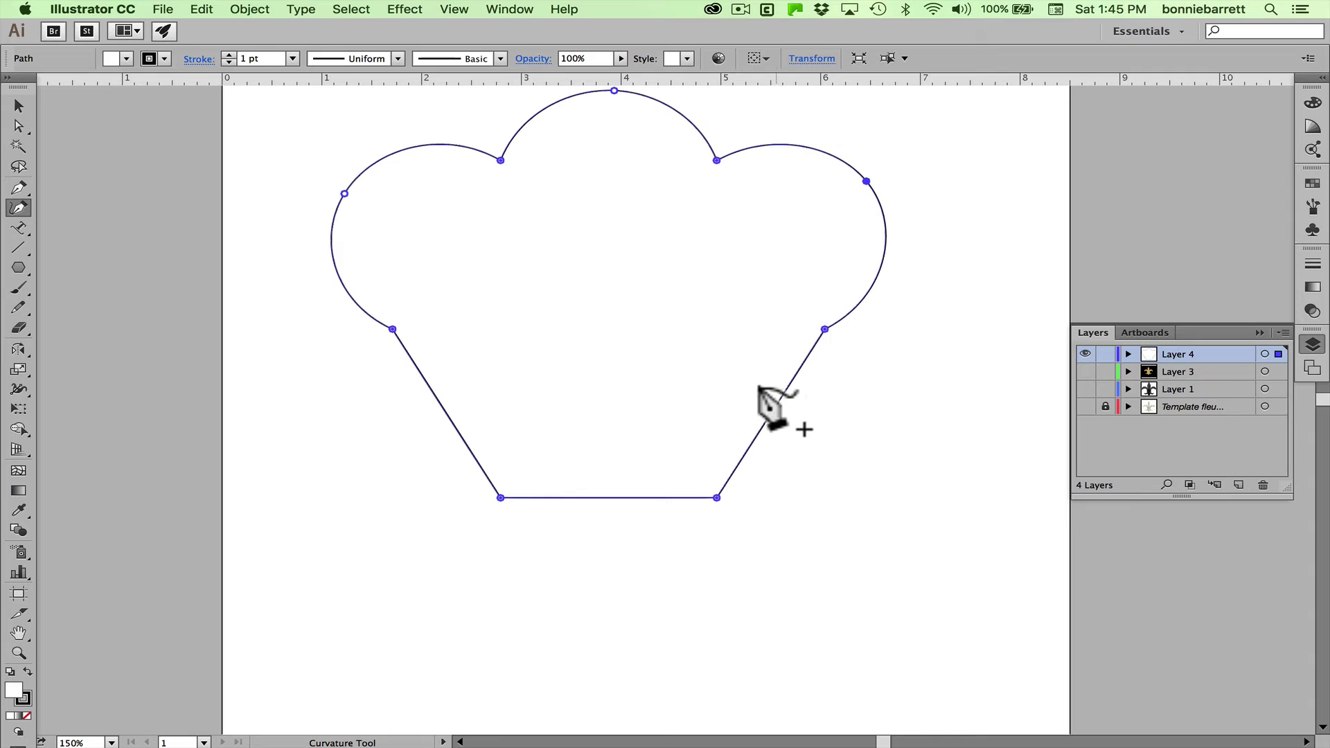
{"action": "left_click_drag", "start_coordinate": [772, 409], "coordinate": [693, 360]}
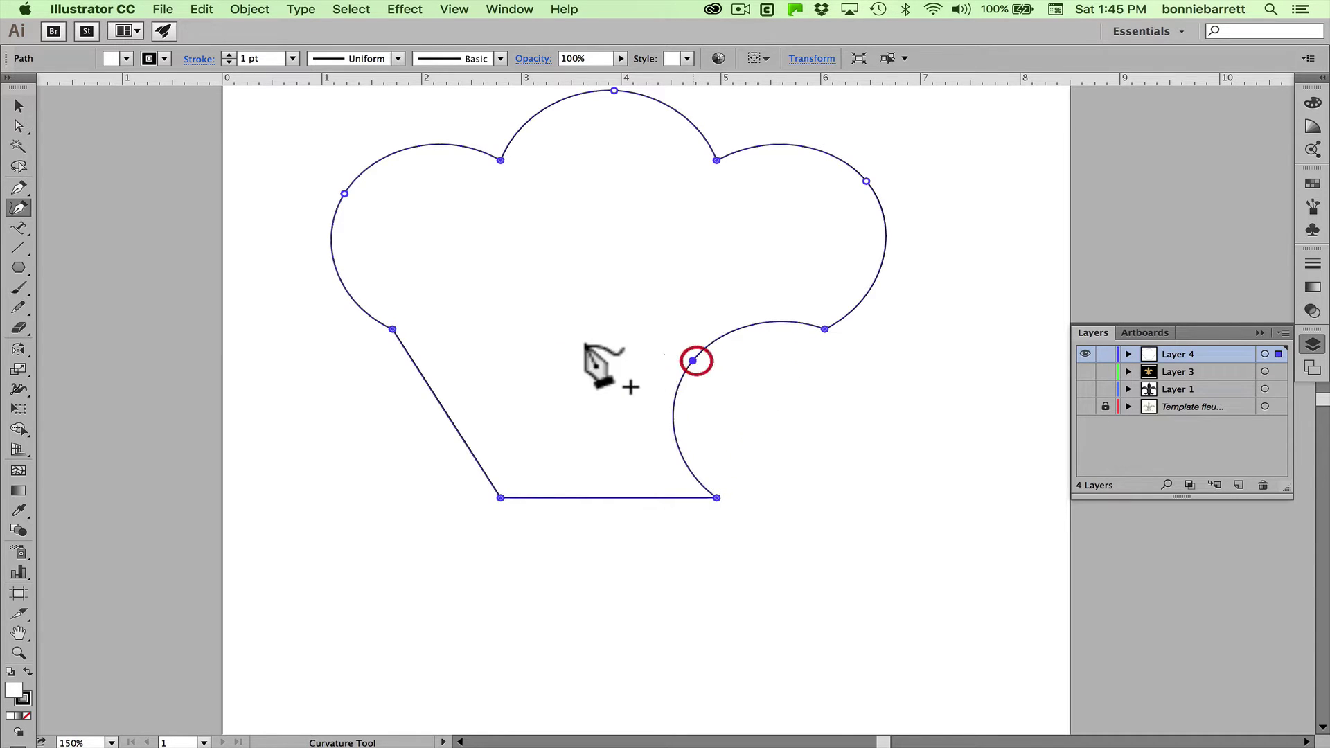
{"action": "left_click_drag", "start_coordinate": [430, 396], "coordinate": [526, 383]}
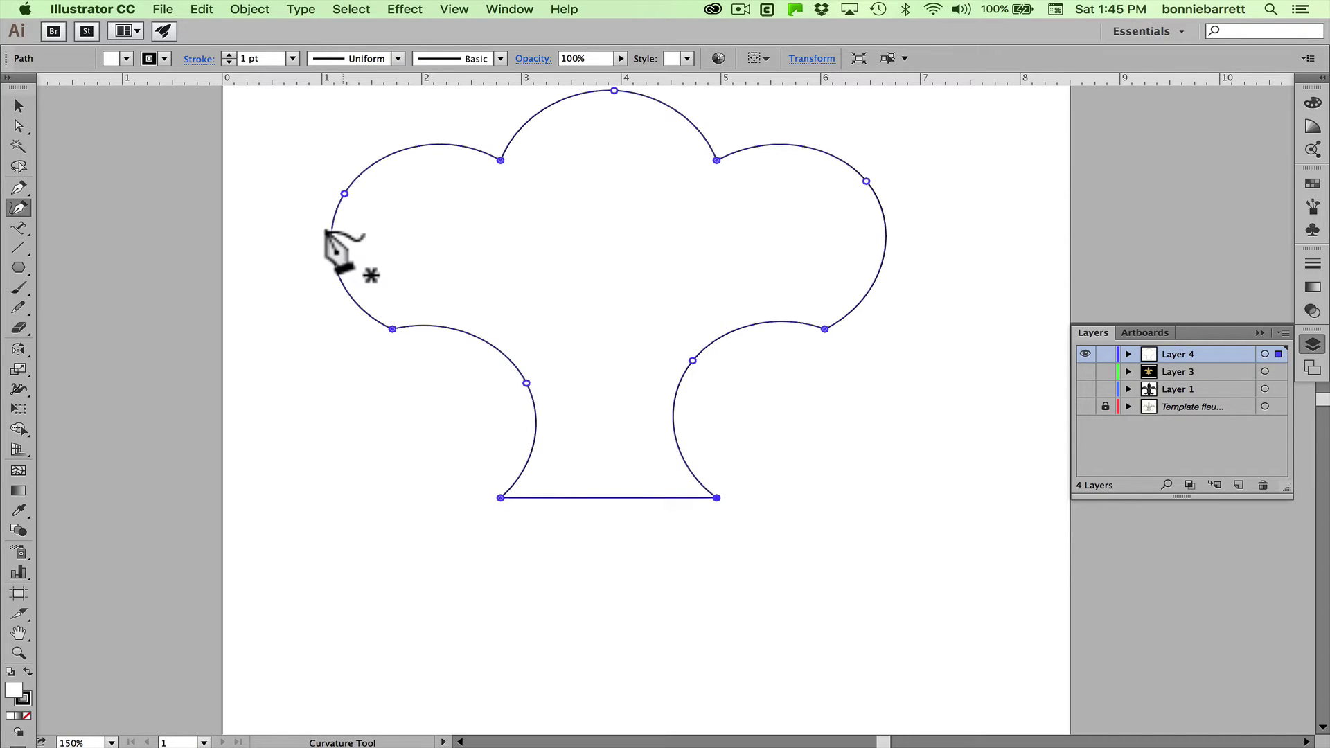
Undo the hexagon edits, sketch a closed four-point practice oval, then delete it
{"action": "key", "text": "cmd+z"}
{"action": "key", "text": "cmd+z"}
{"action": "key", "text": "cmd+z"}
{"action": "key", "text": "cmd+z"}
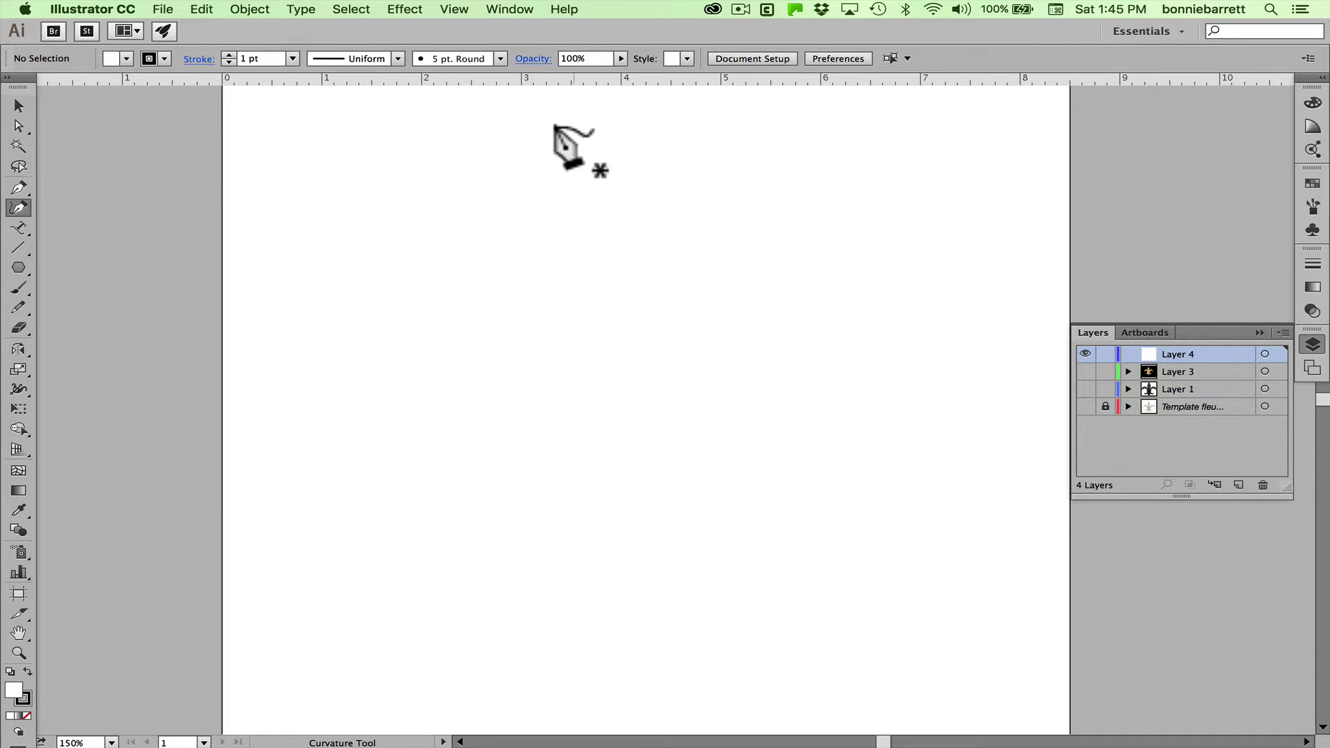
{"action": "left_click", "coordinate": [571, 143]}
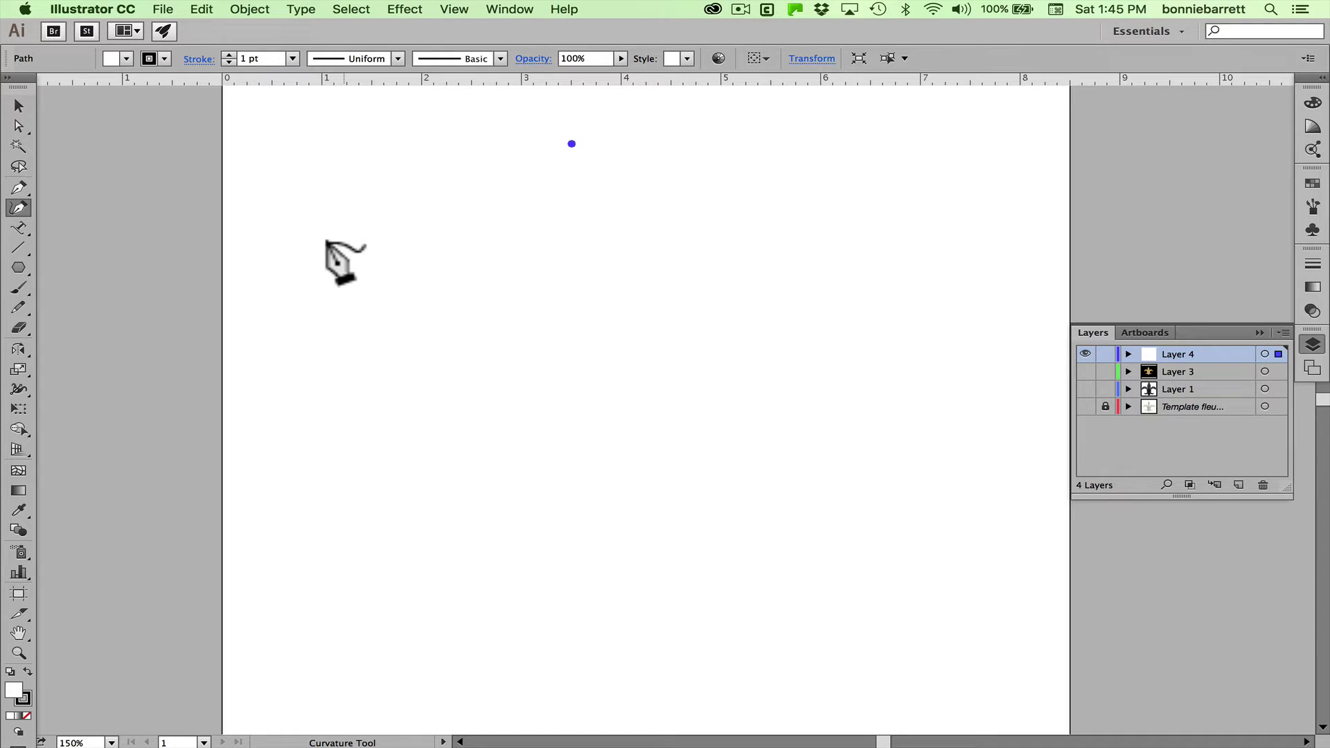
{"action": "left_click", "coordinate": [344, 254]}
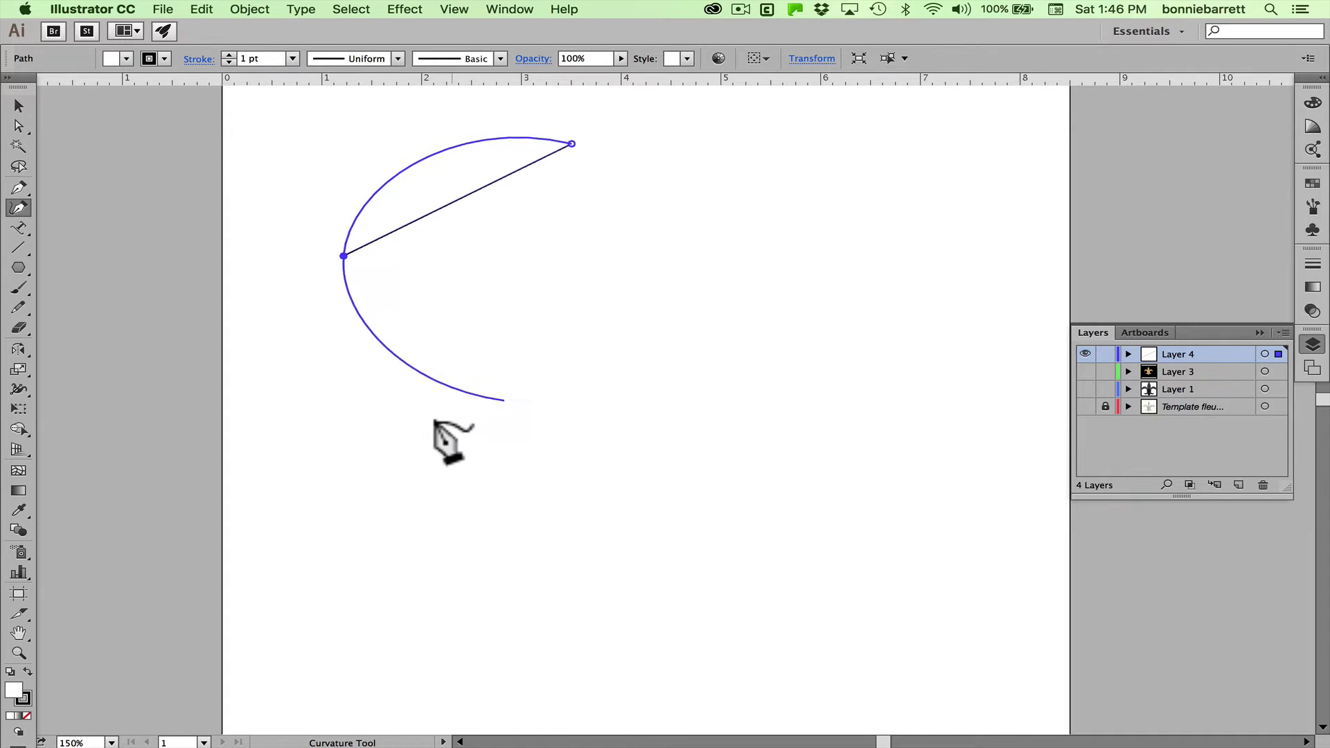
{"action": "left_click", "coordinate": [510, 444]}
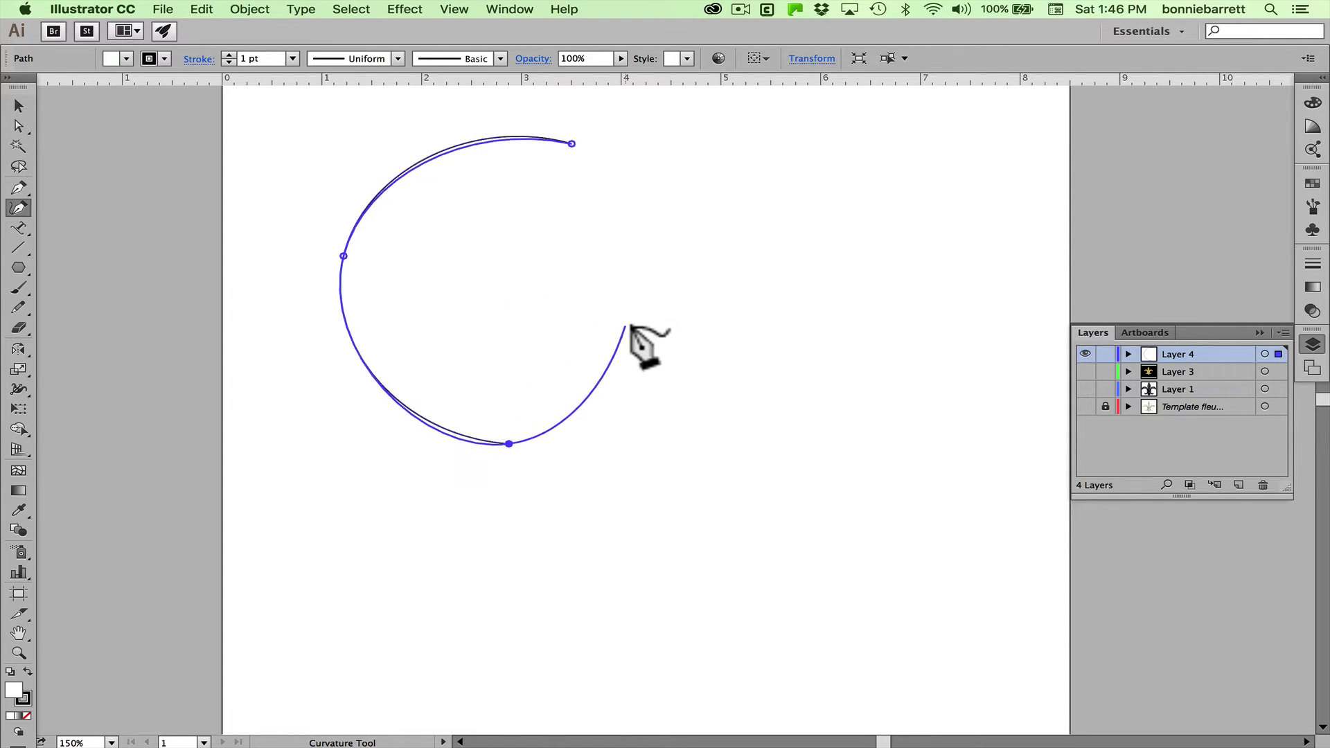
{"action": "left_click", "coordinate": [913, 415]}
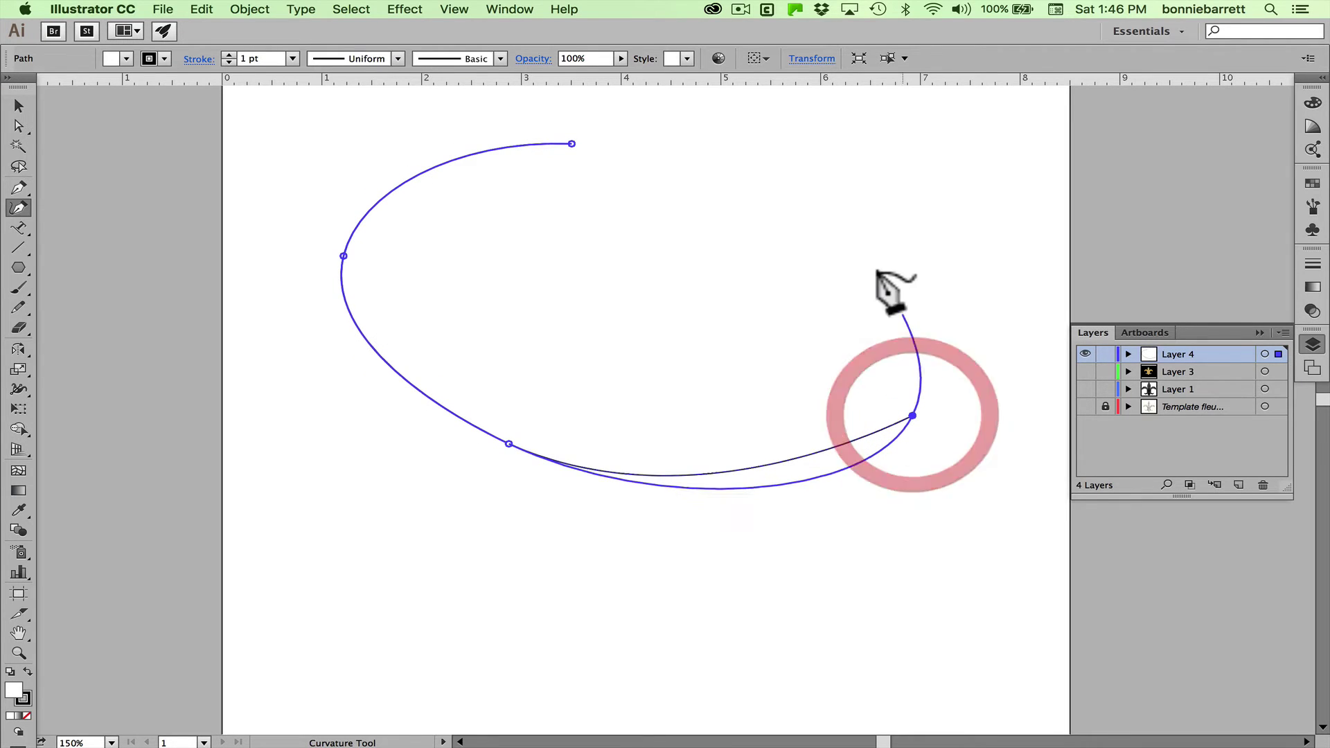
{"action": "left_click", "coordinate": [563, 146]}
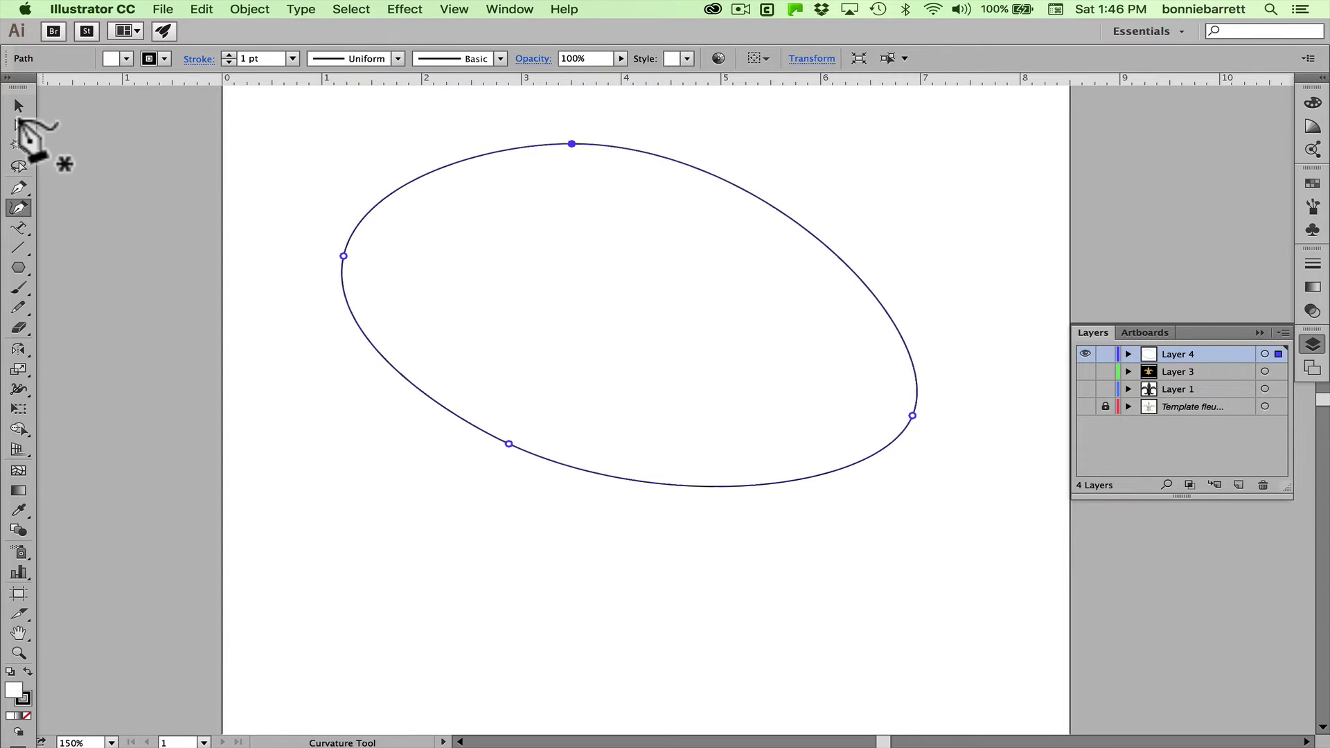
{"action": "key", "text": "BackSpace"}
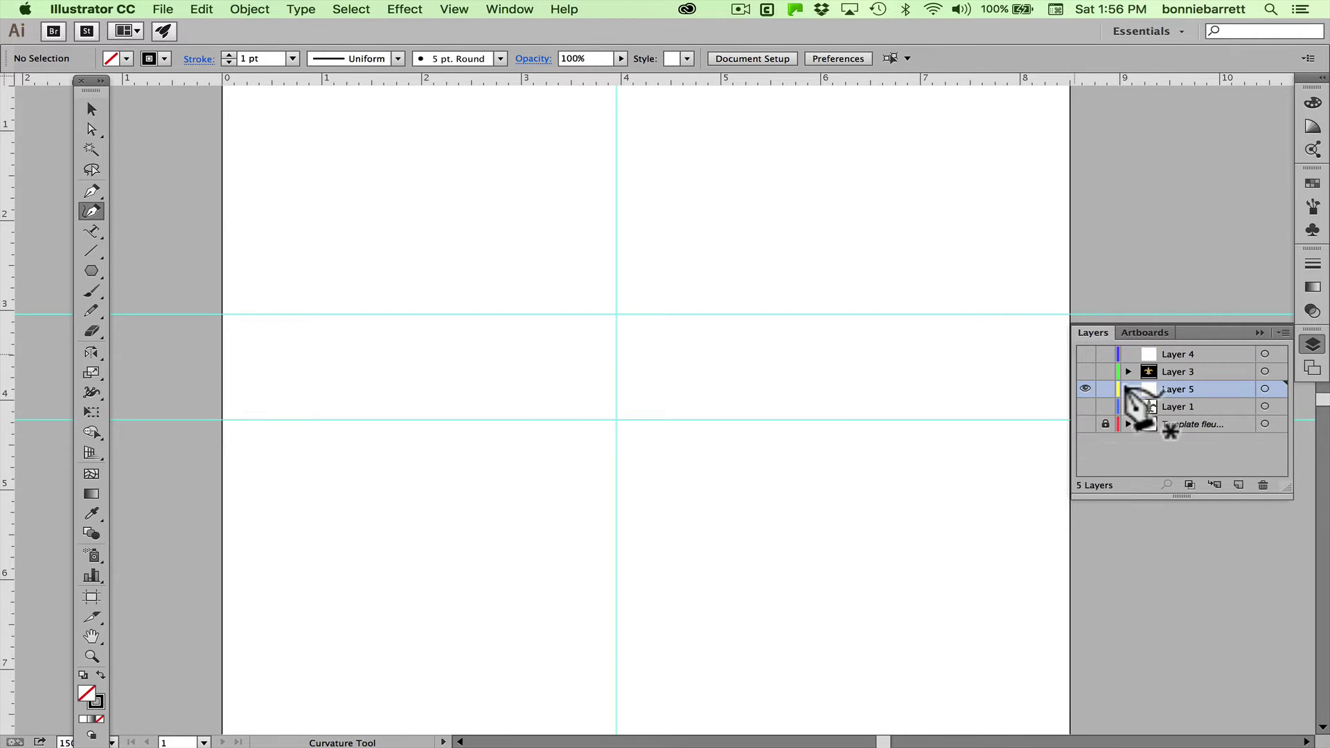
Show the Template layer and trace the centre petal's left edge with five points, tip to base
{"action": "left_click", "coordinate": [1079, 419]}
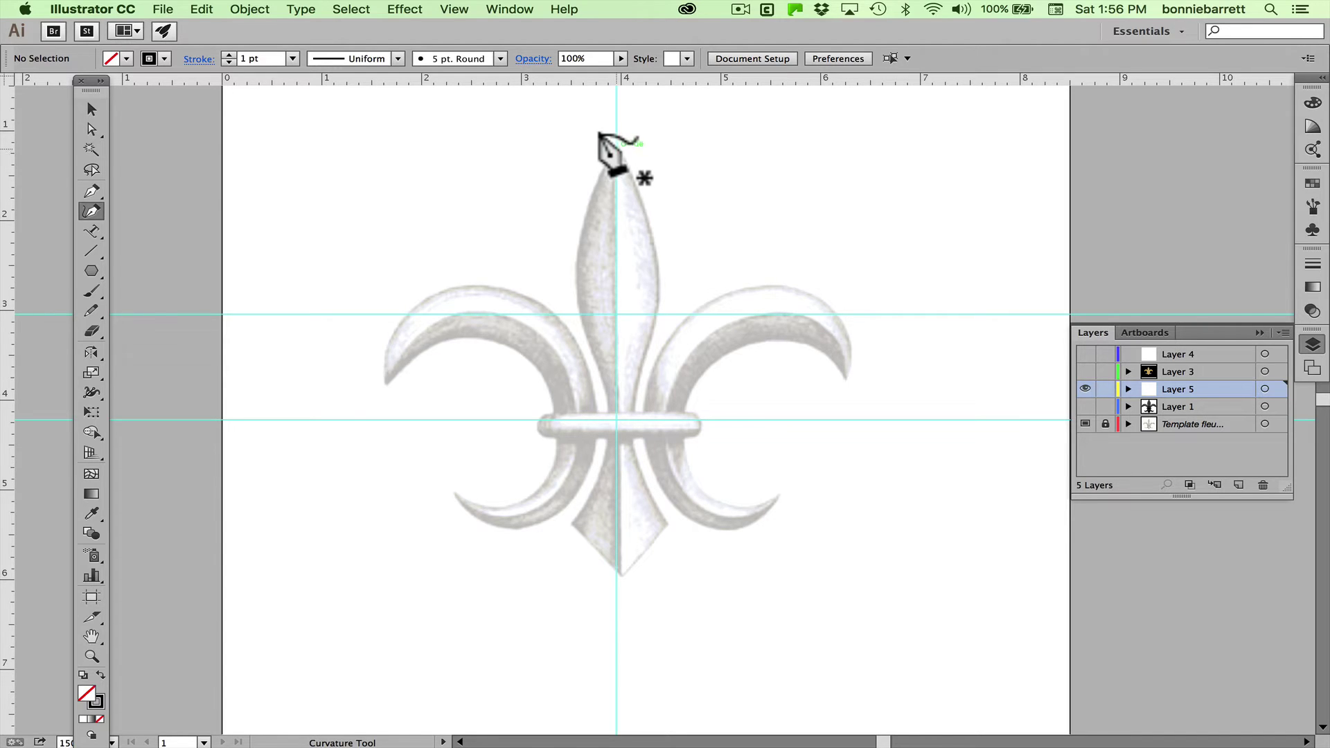
{"action": "left_click", "coordinate": [617, 147]}
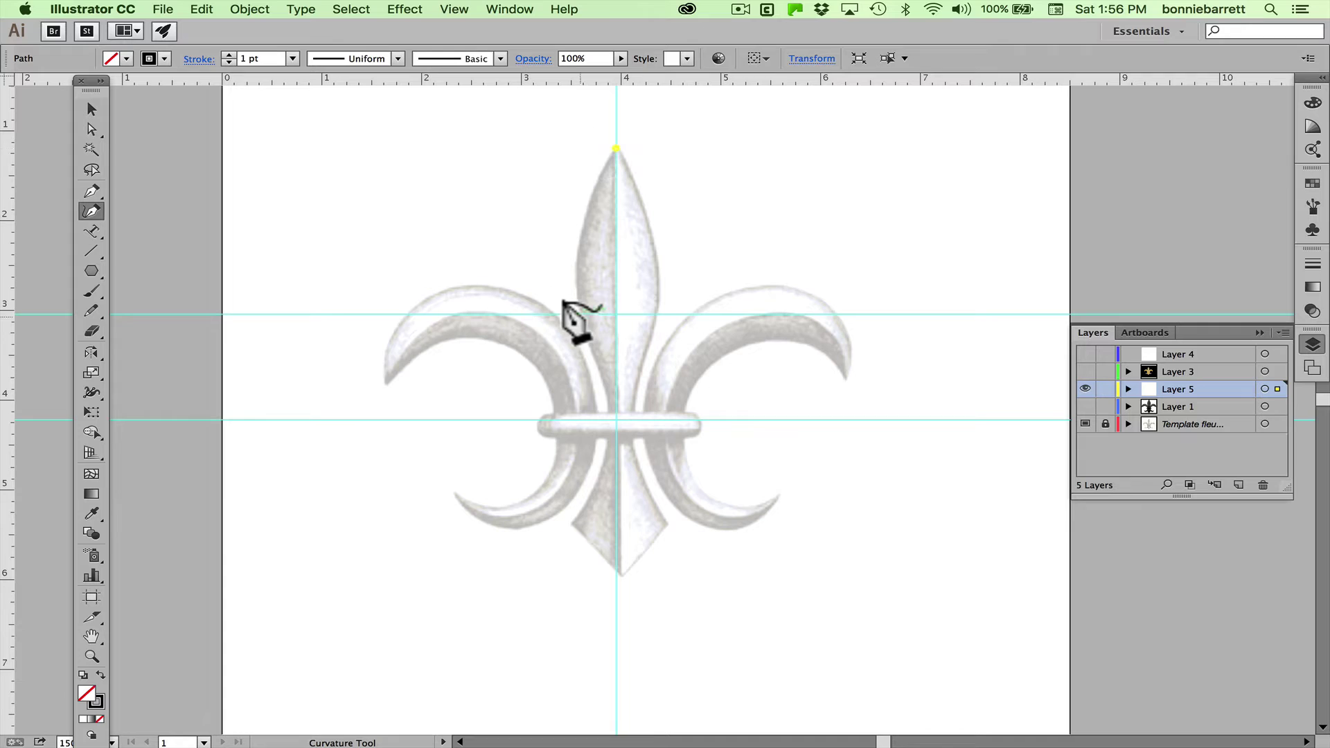
{"action": "left_click", "coordinate": [582, 310]}
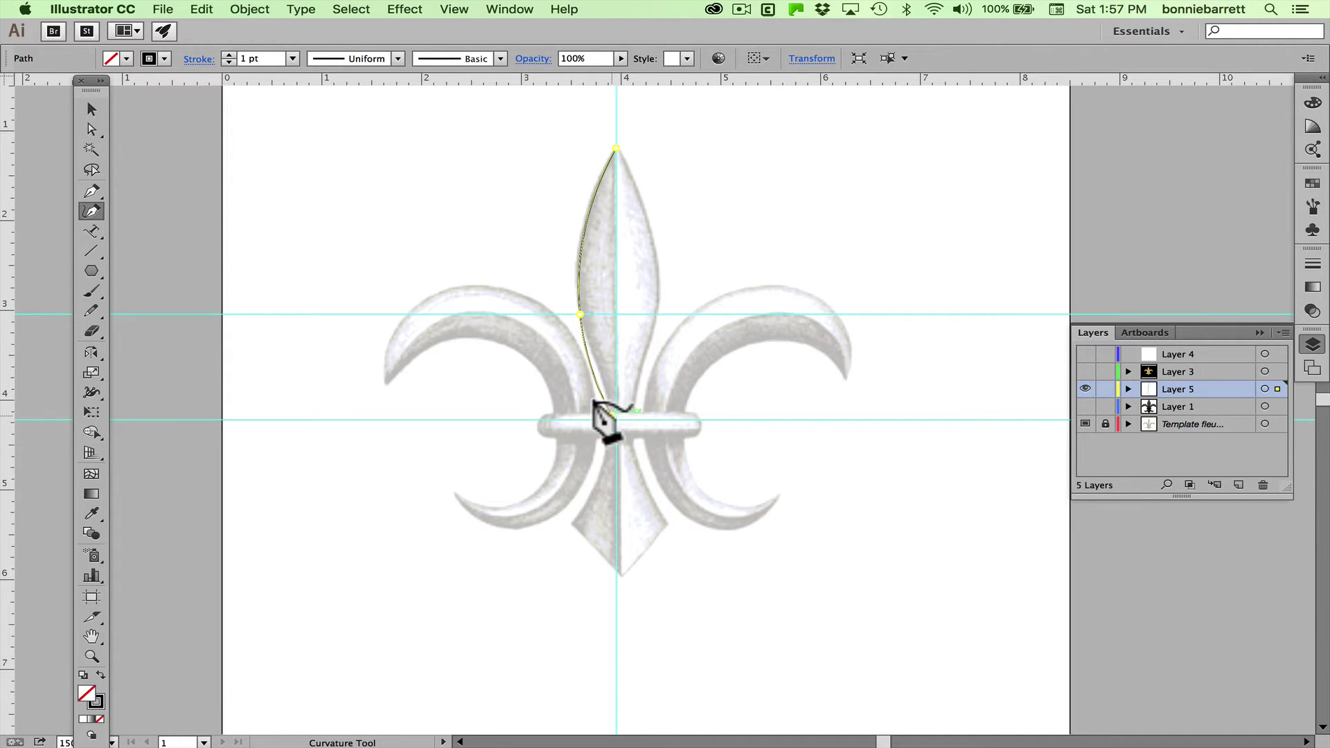
{"action": "left_click", "coordinate": [611, 416]}
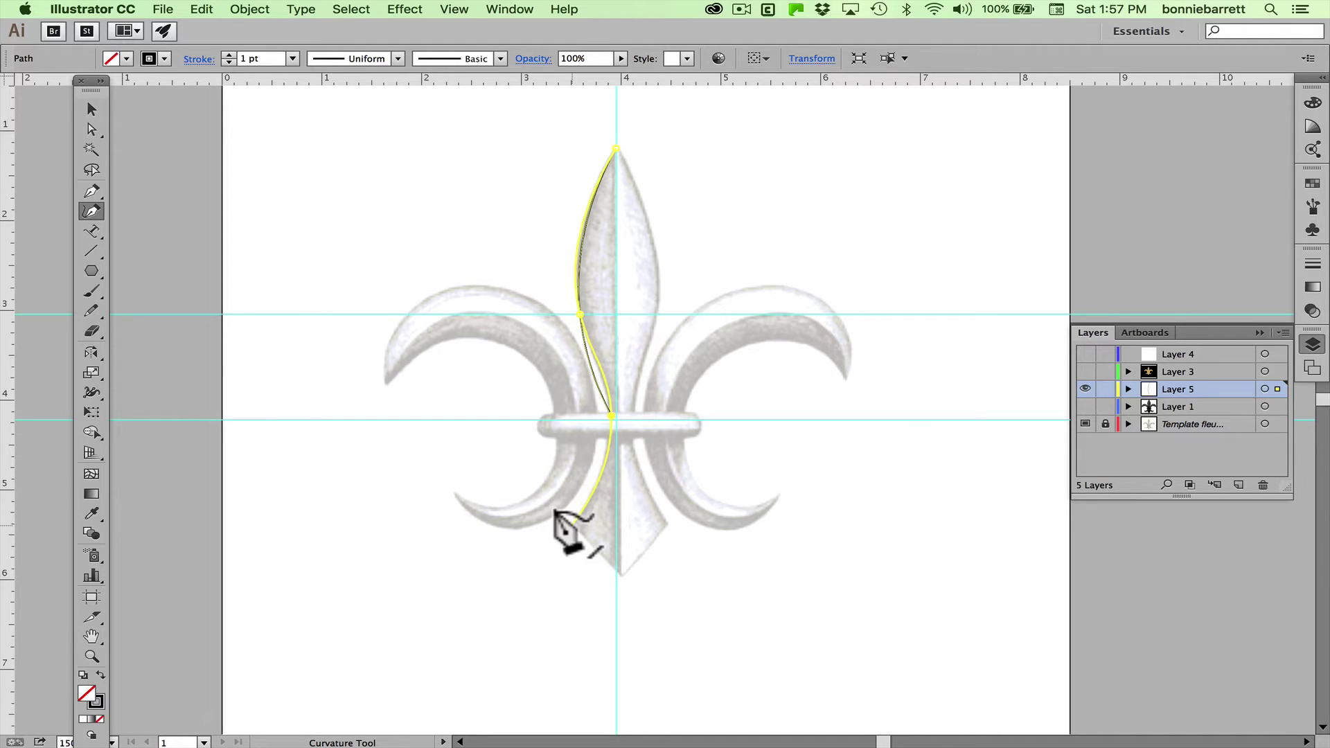
{"action": "left_click", "coordinate": [572, 522]}
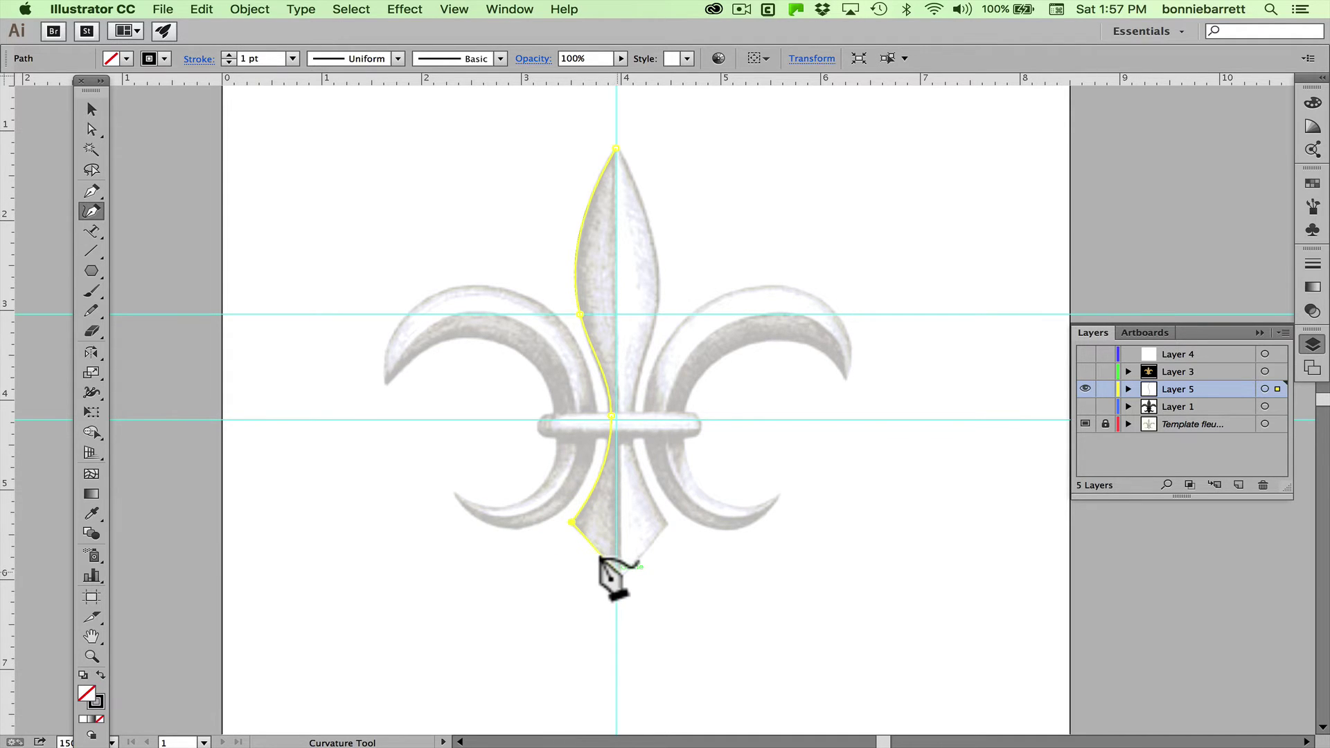
{"action": "left_click", "coordinate": [616, 571]}
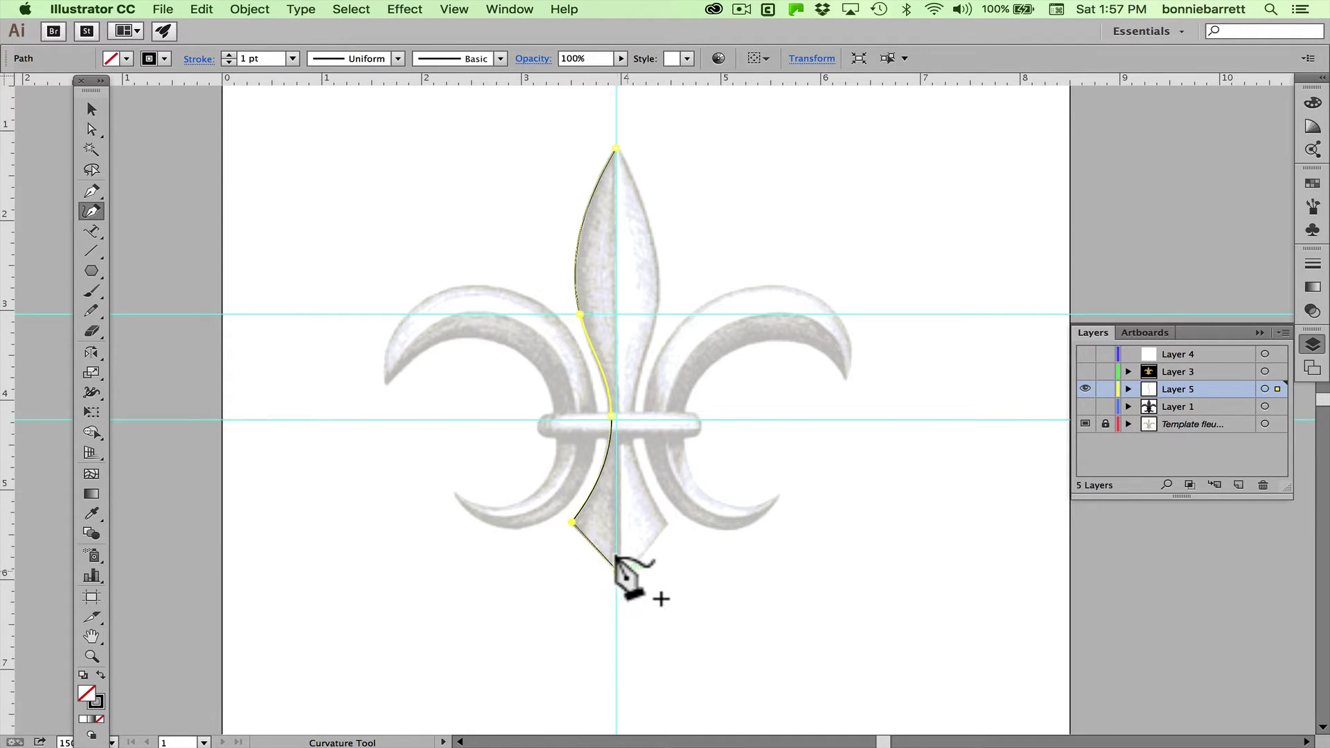
{"action": "left_click", "coordinate": [91, 109]}
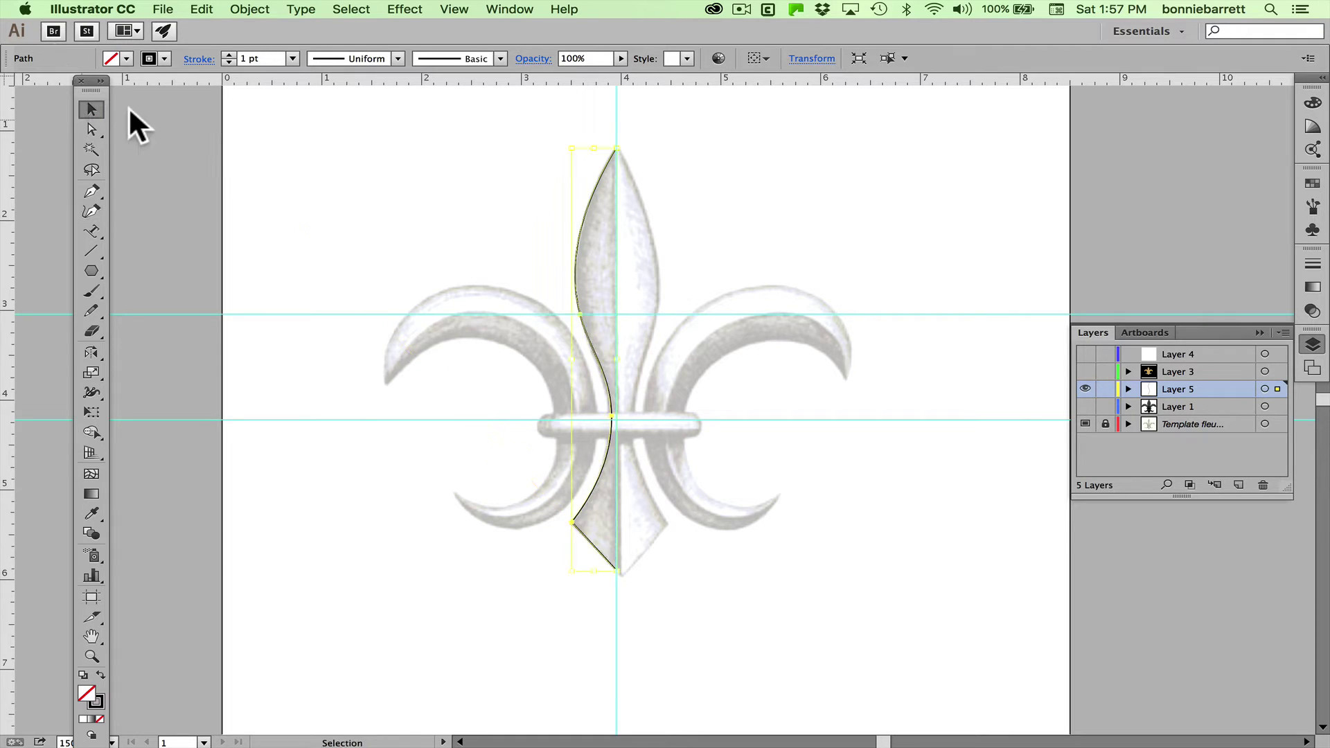
Select the half-petal's top and bottom anchors and align them vertically
{"action": "left_click", "coordinate": [664, 116]}
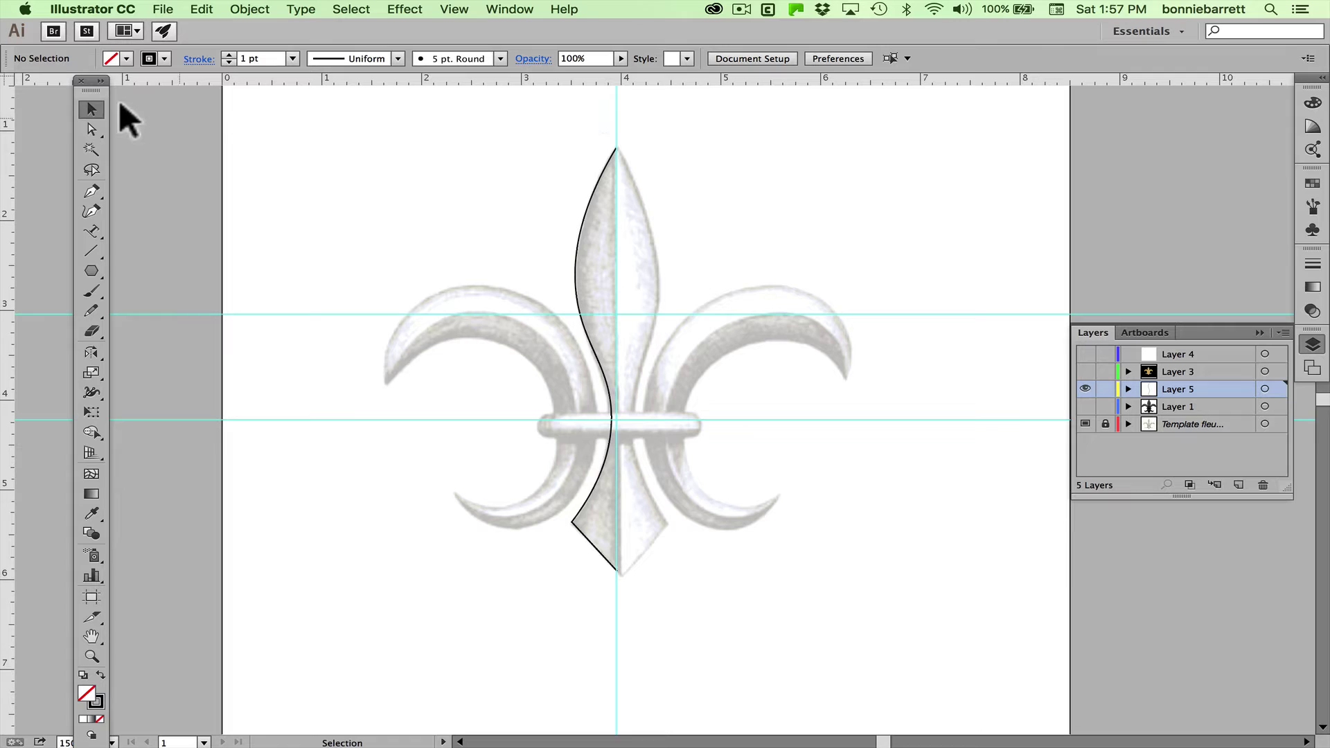
{"action": "left_click", "coordinate": [89, 129]}
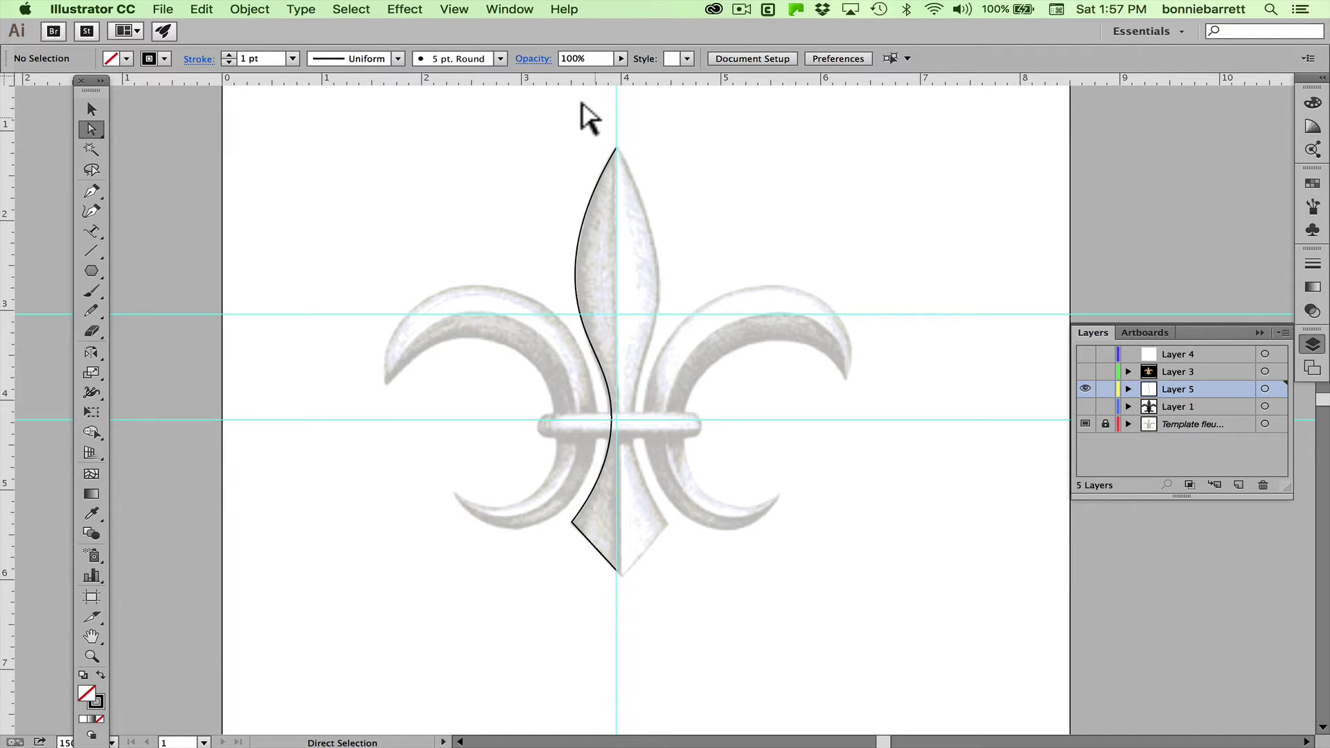
{"action": "left_click_drag", "start_coordinate": [602, 125], "coordinate": [608, 570]}
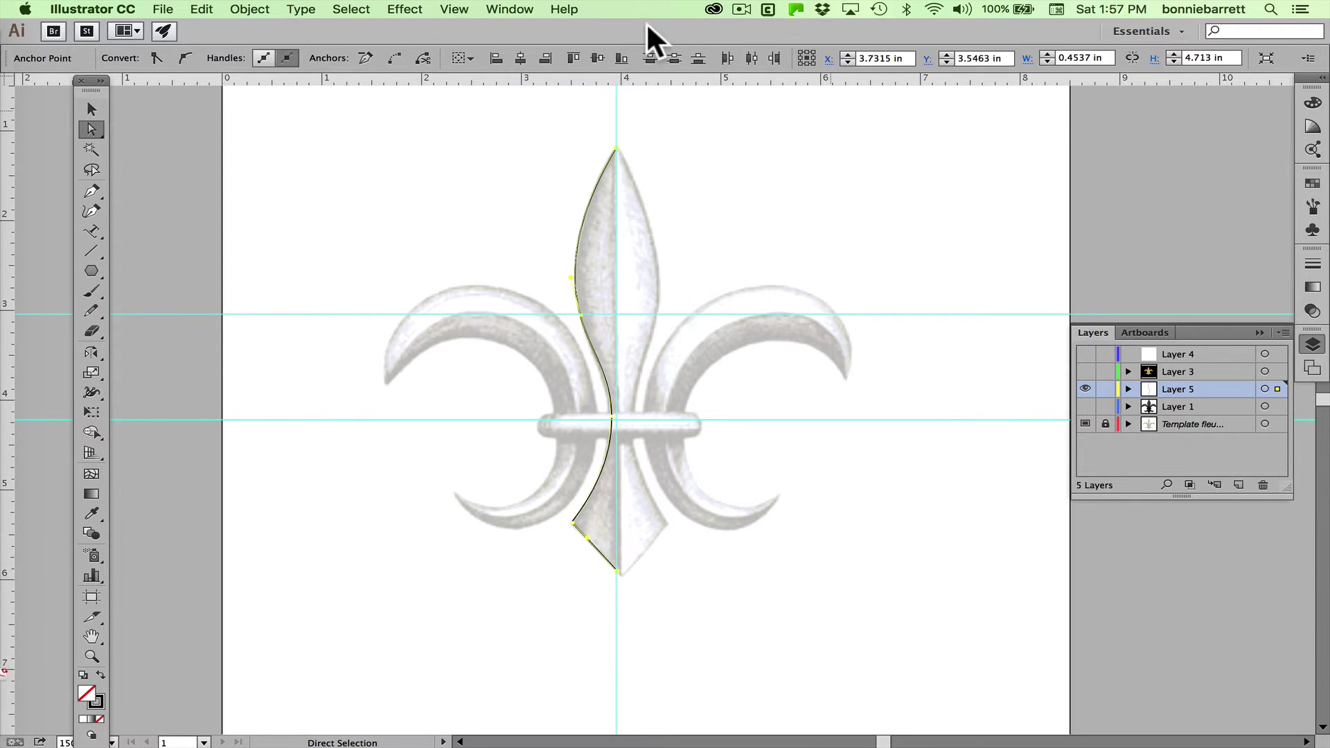
{"action": "left_click", "coordinate": [519, 57]}
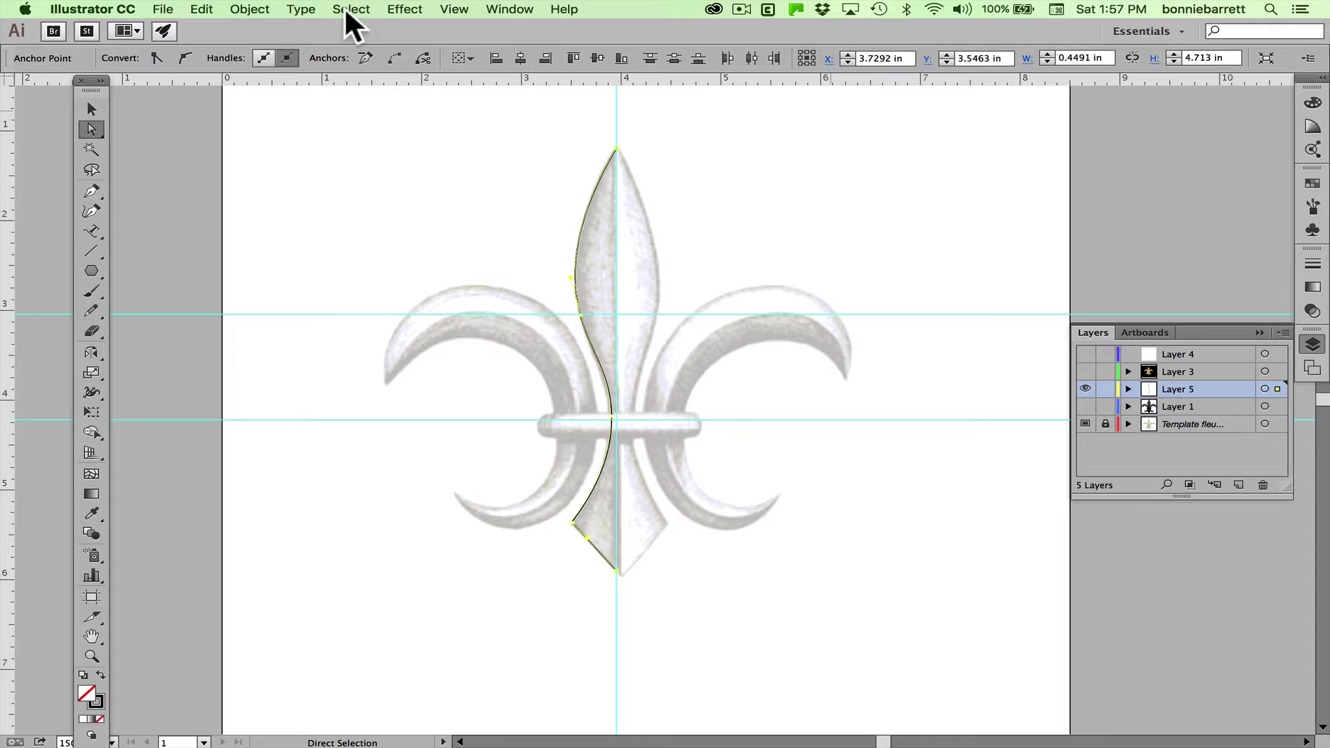
Join the half-petal path's open ends with Object > Path > Join
{"action": "left_click", "coordinate": [248, 6]}
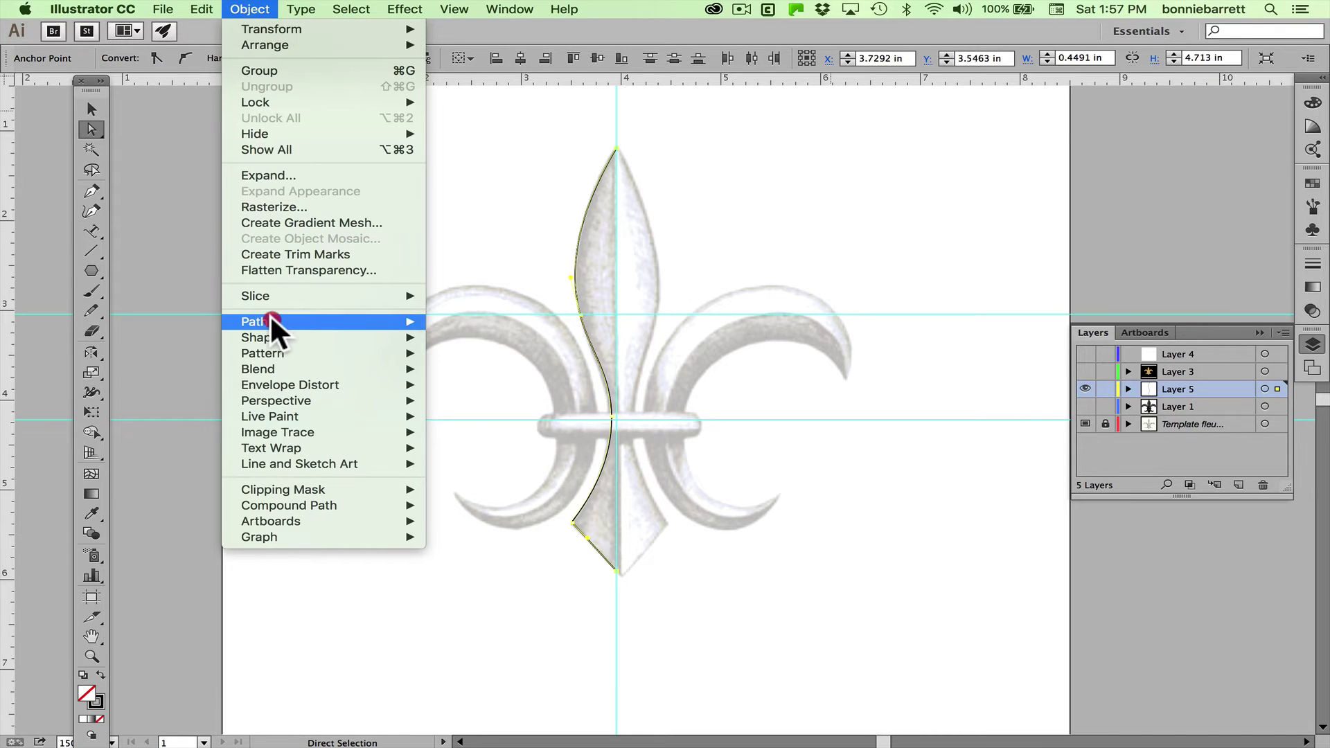
{"action": "mouse_move", "coordinate": [313, 321]}
{"action": "left_click", "coordinate": [456, 381]}
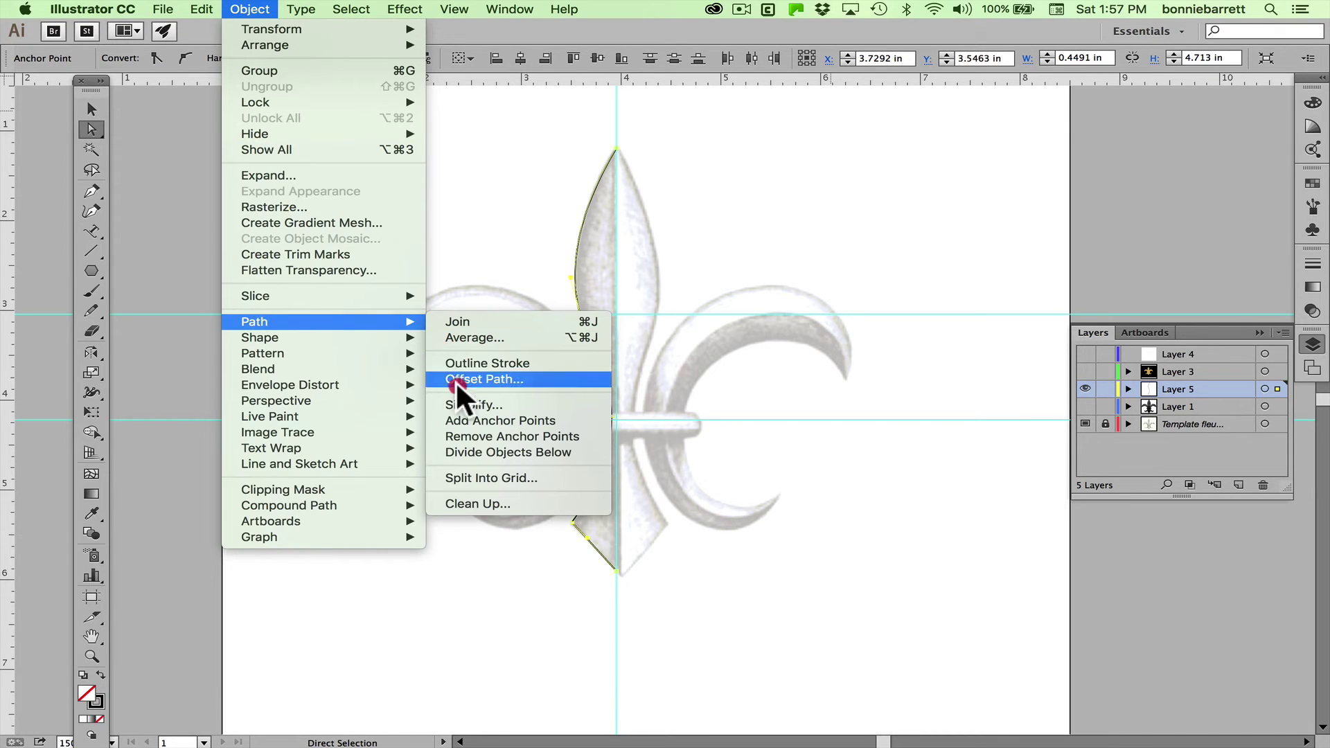
{"action": "left_click", "coordinate": [458, 322]}
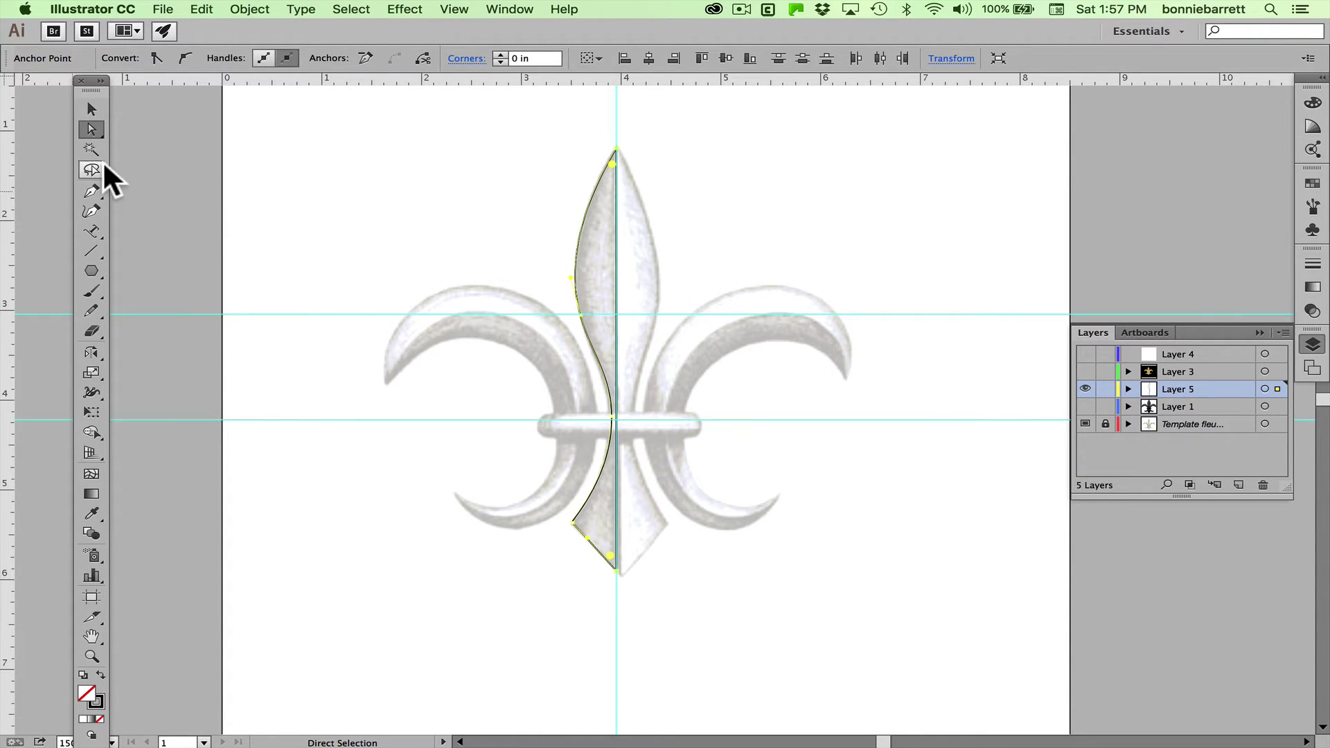
{"action": "left_click", "coordinate": [93, 210]}
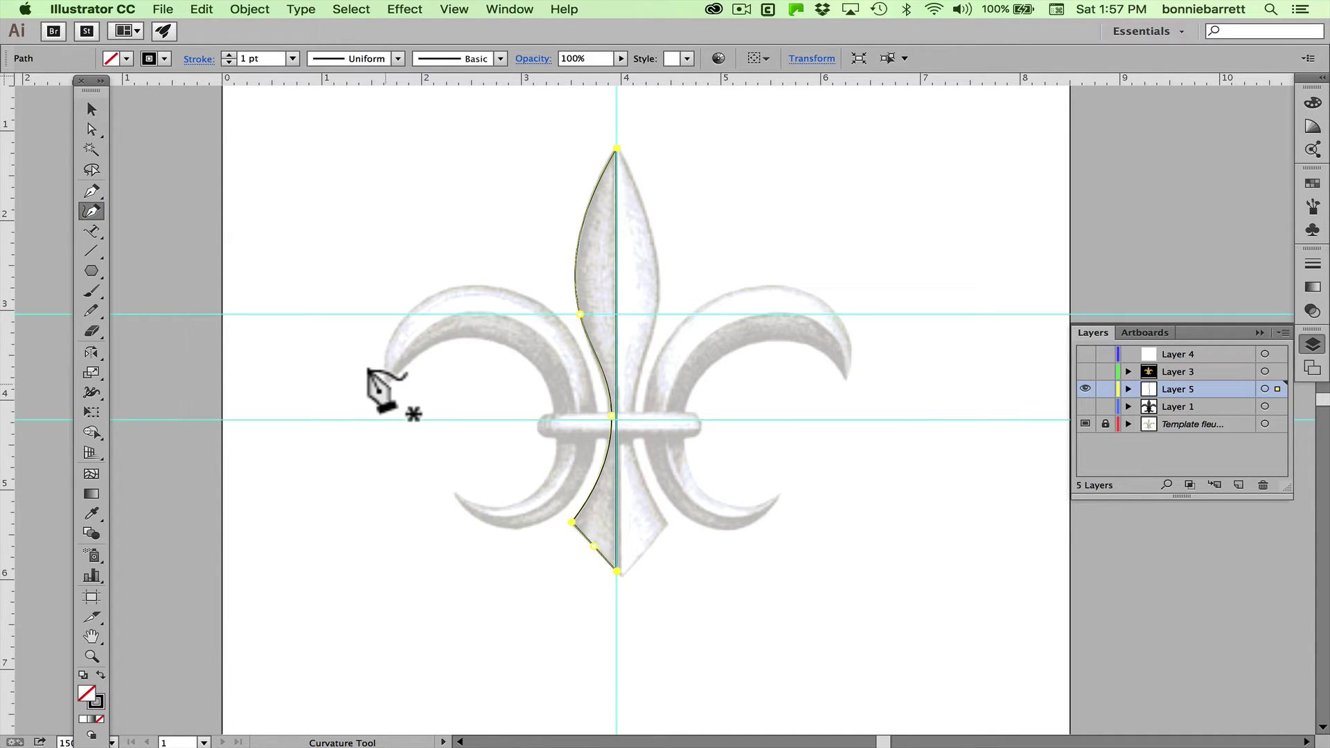
Trace the left curl's outer edge from its tip, over the top, down beside the stem to the lower tip
{"action": "left_click", "coordinate": [385, 384]}
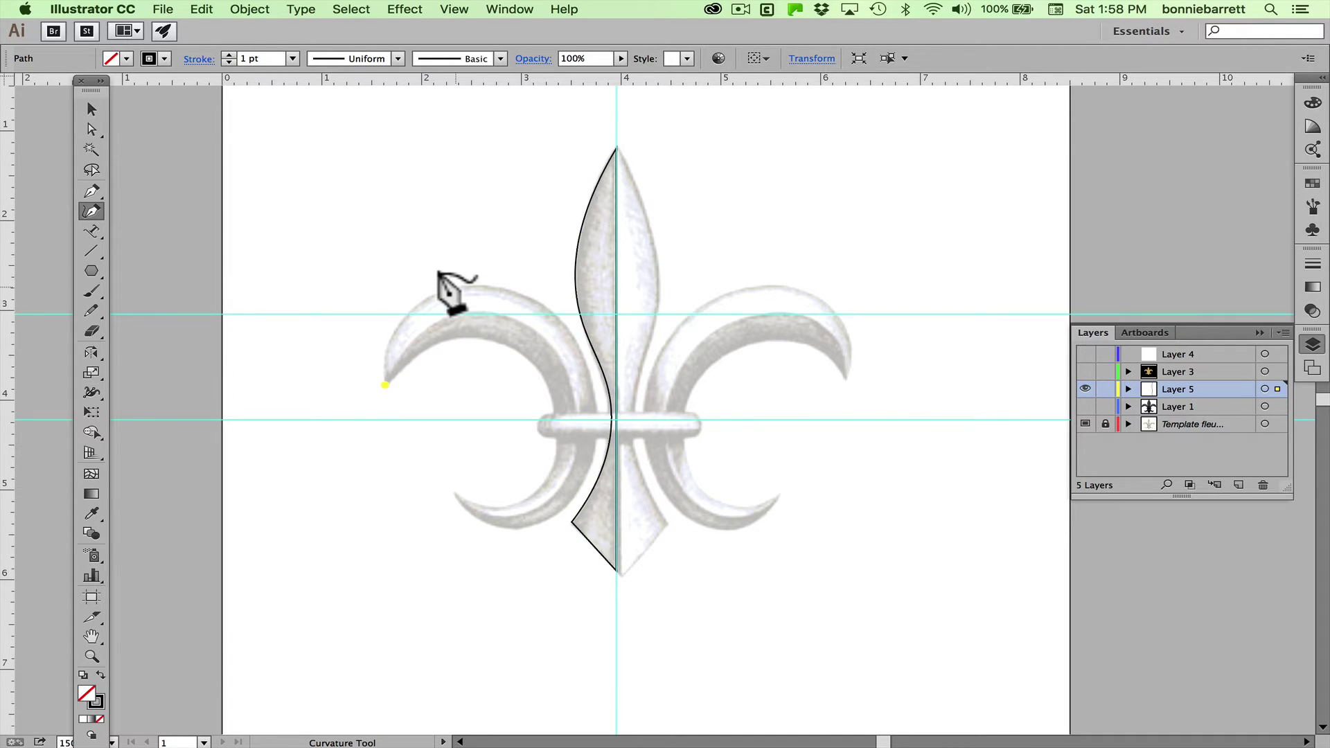
{"action": "left_click", "coordinate": [455, 287]}
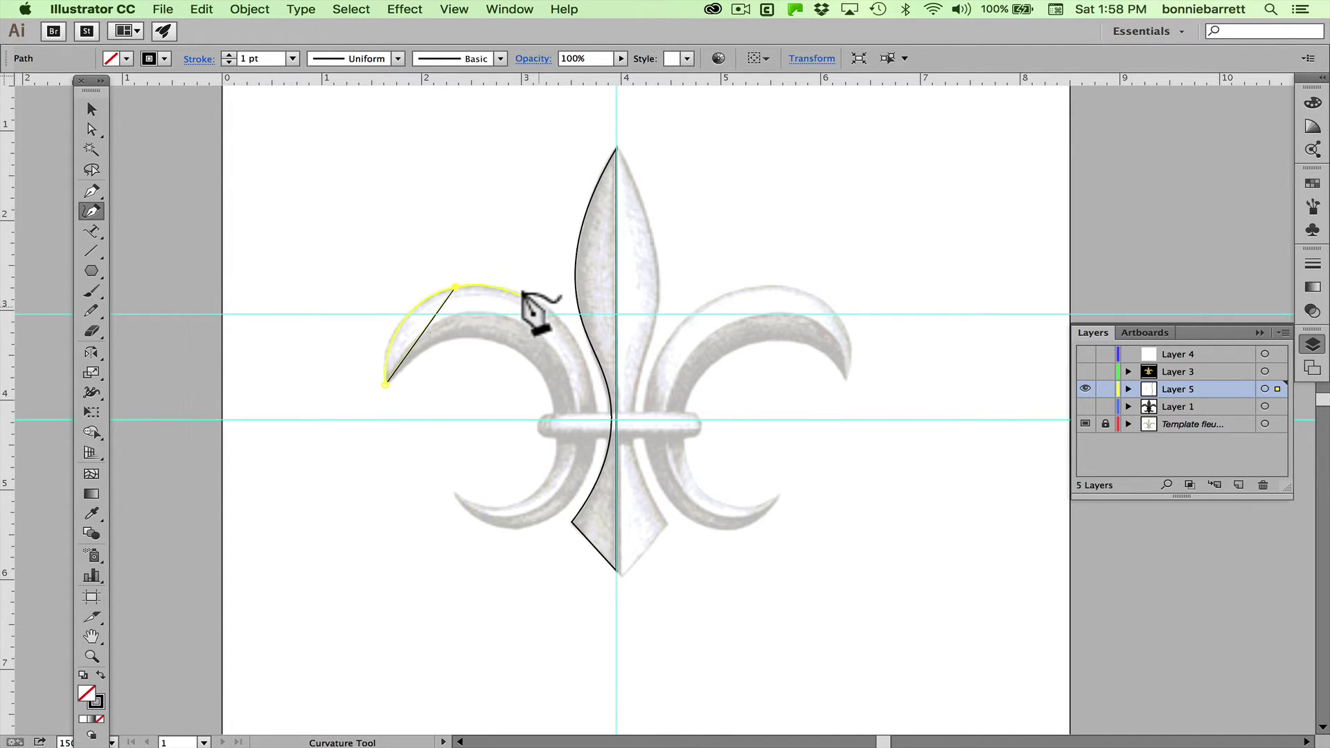
{"action": "left_click", "coordinate": [557, 317]}
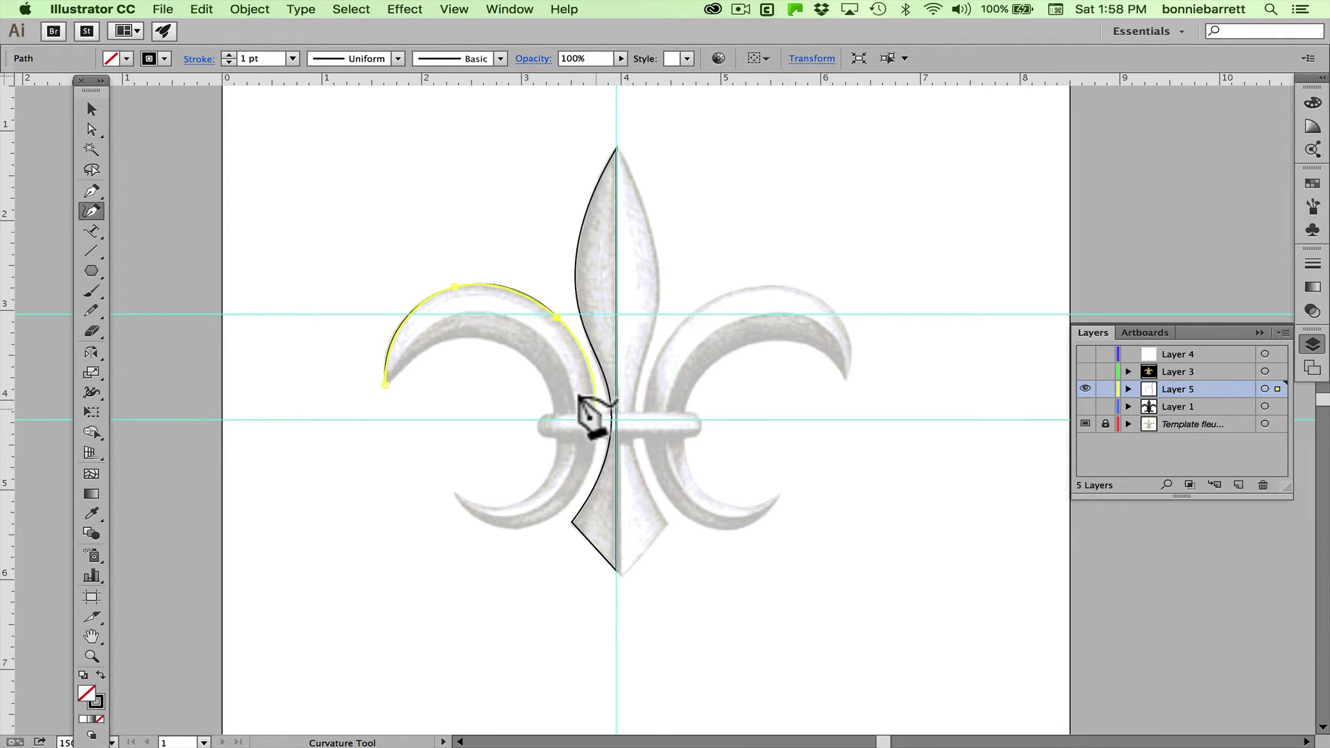
{"action": "left_click", "coordinate": [595, 414]}
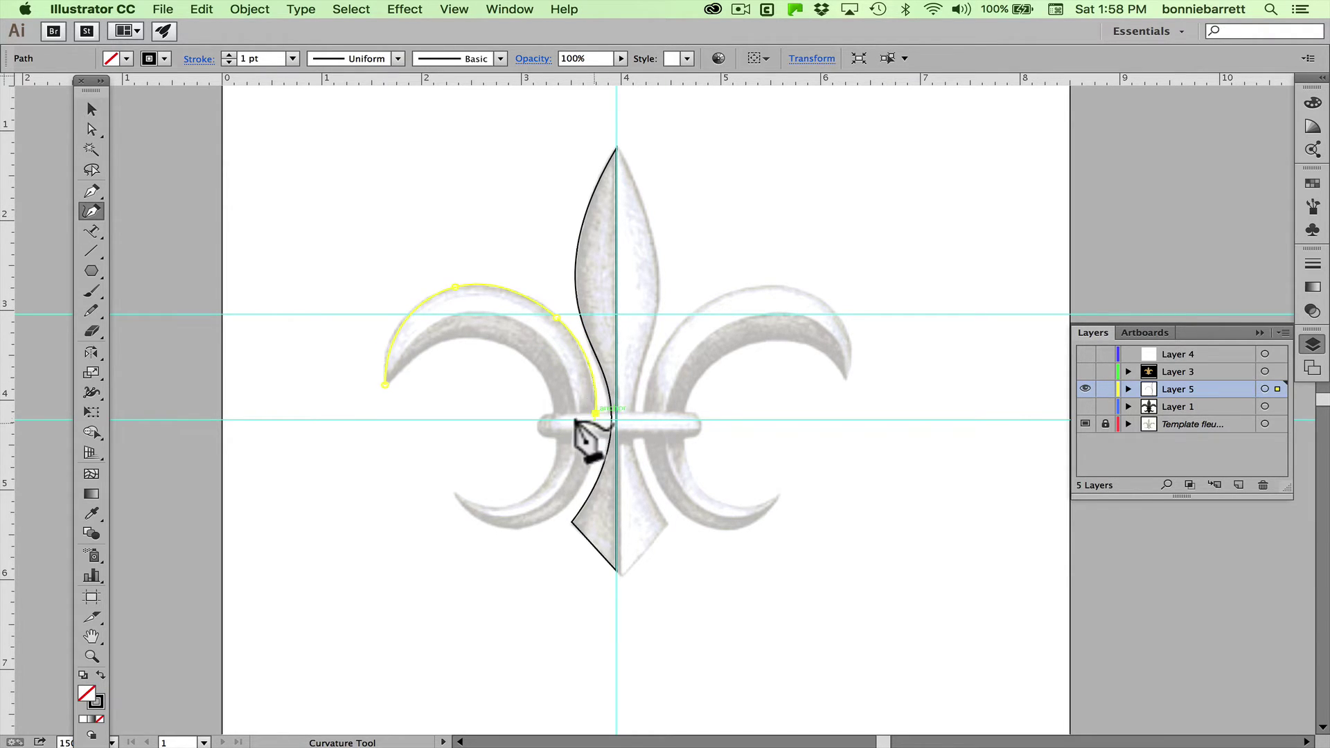
{"action": "left_click", "coordinate": [574, 496]}
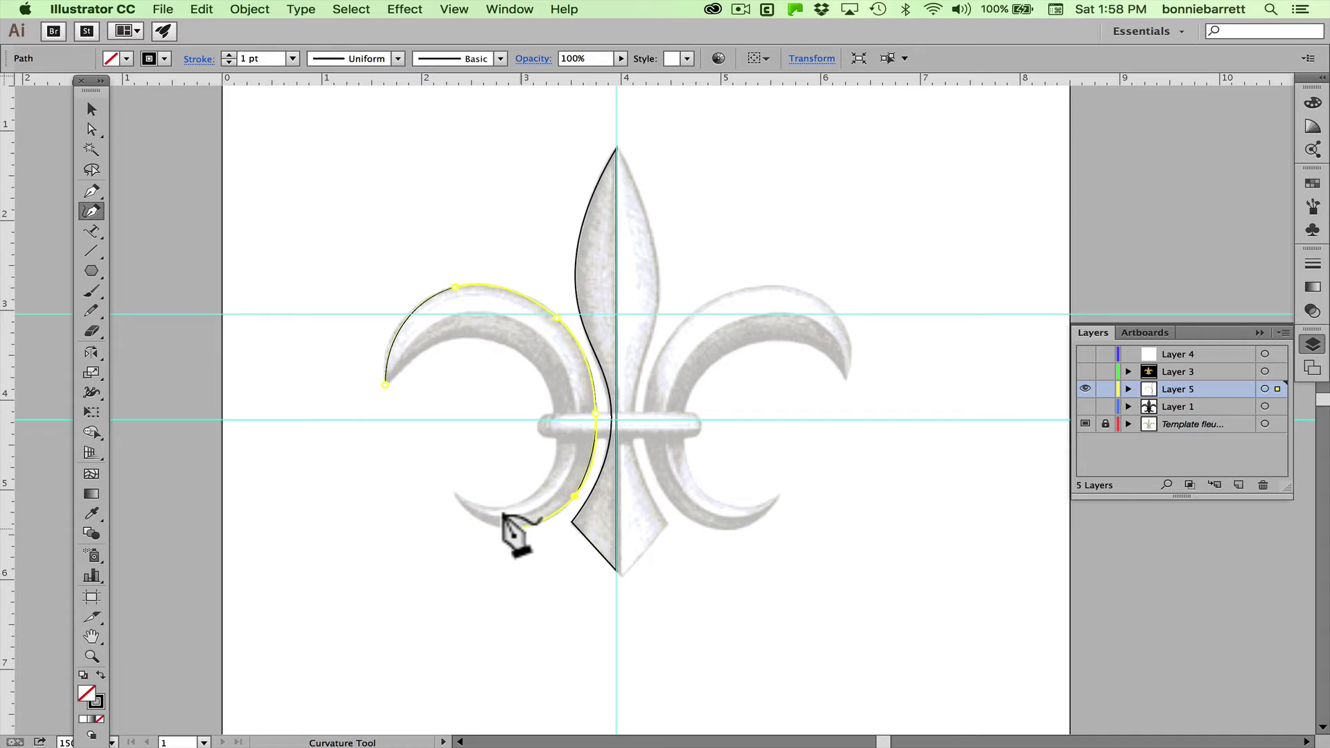
{"action": "key", "text": "Escape"}
{"action": "left_click", "coordinate": [519, 528]}
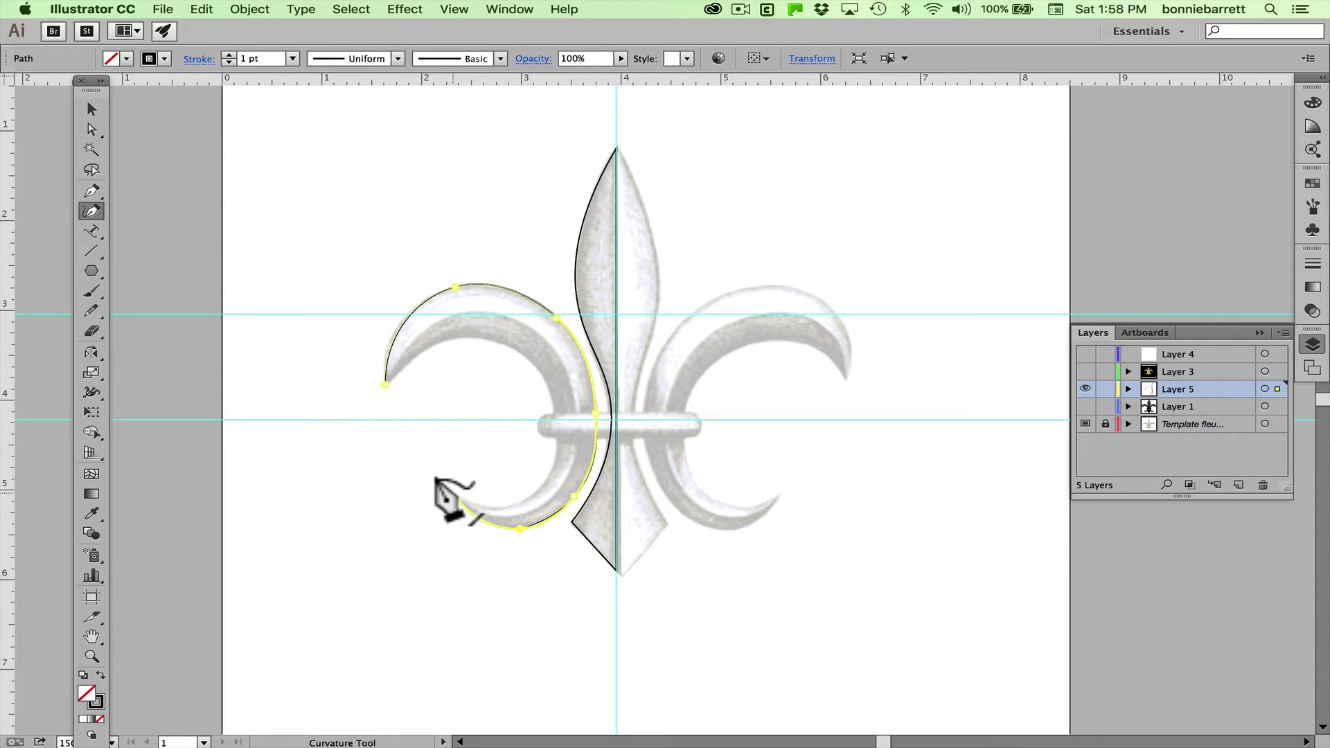
{"action": "left_click", "coordinate": [453, 493]}
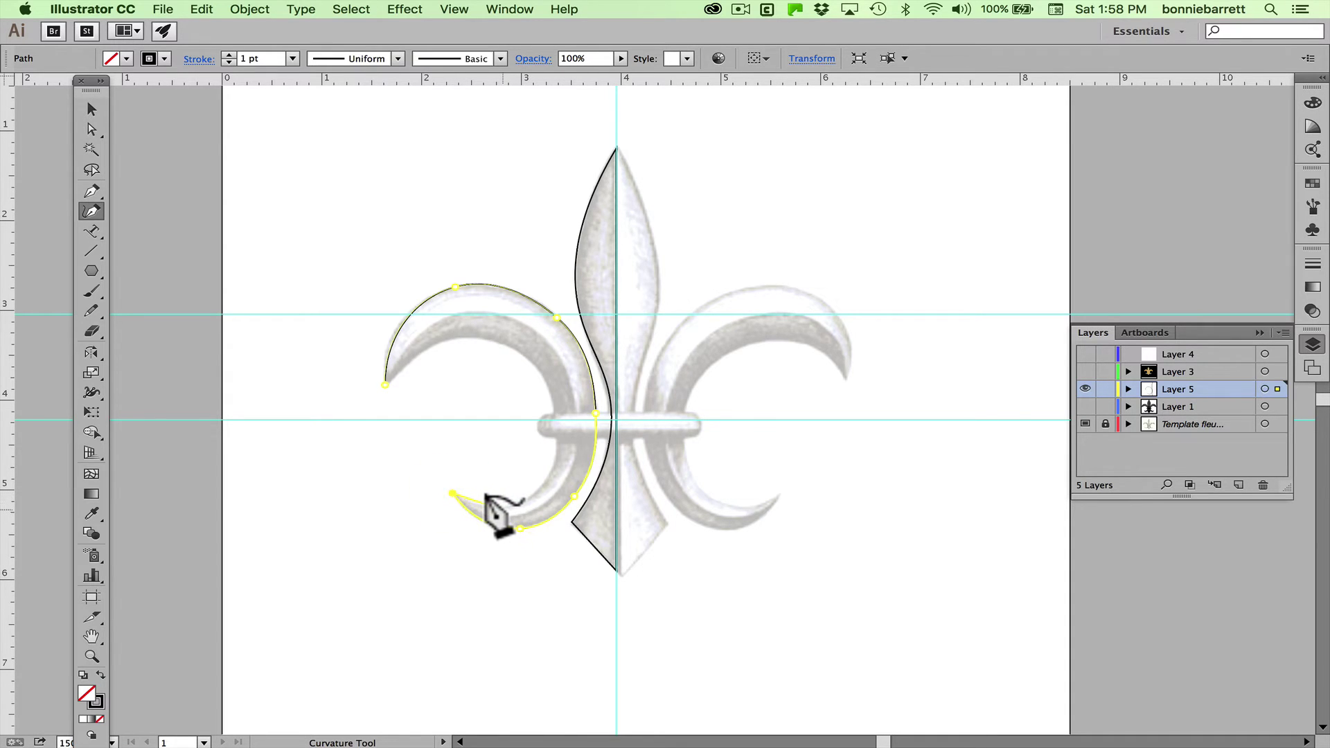
Trace the curl's inner edge back upward and close the outline at its start point
{"action": "left_click", "coordinate": [502, 510]}
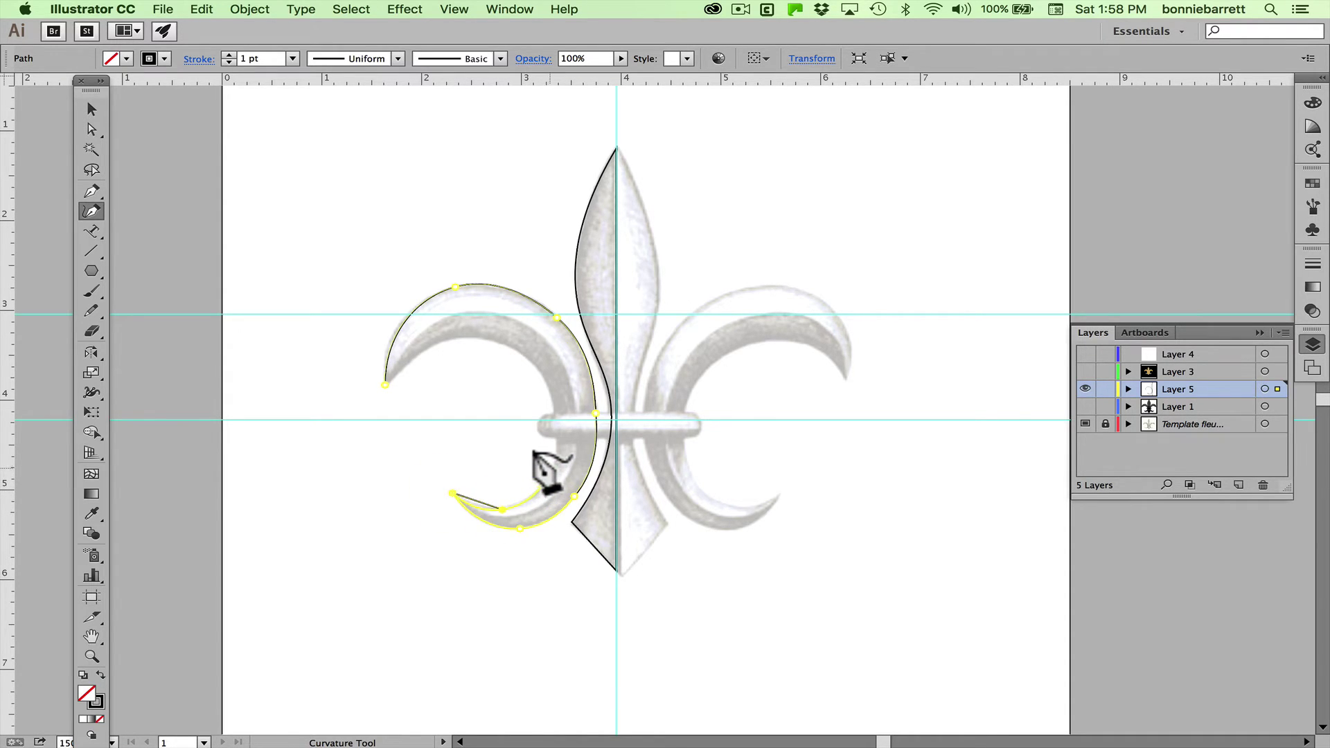
{"action": "left_click", "coordinate": [556, 457]}
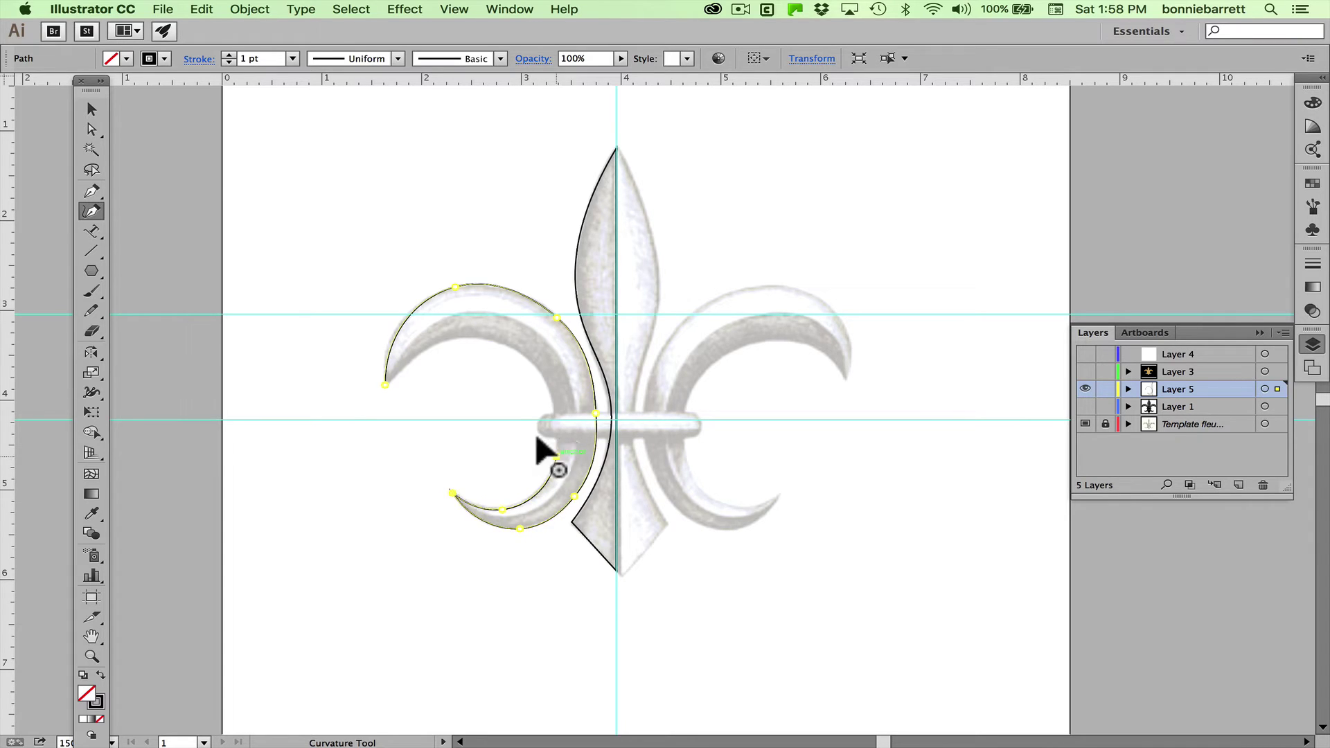
{"action": "left_click", "coordinate": [524, 357]}
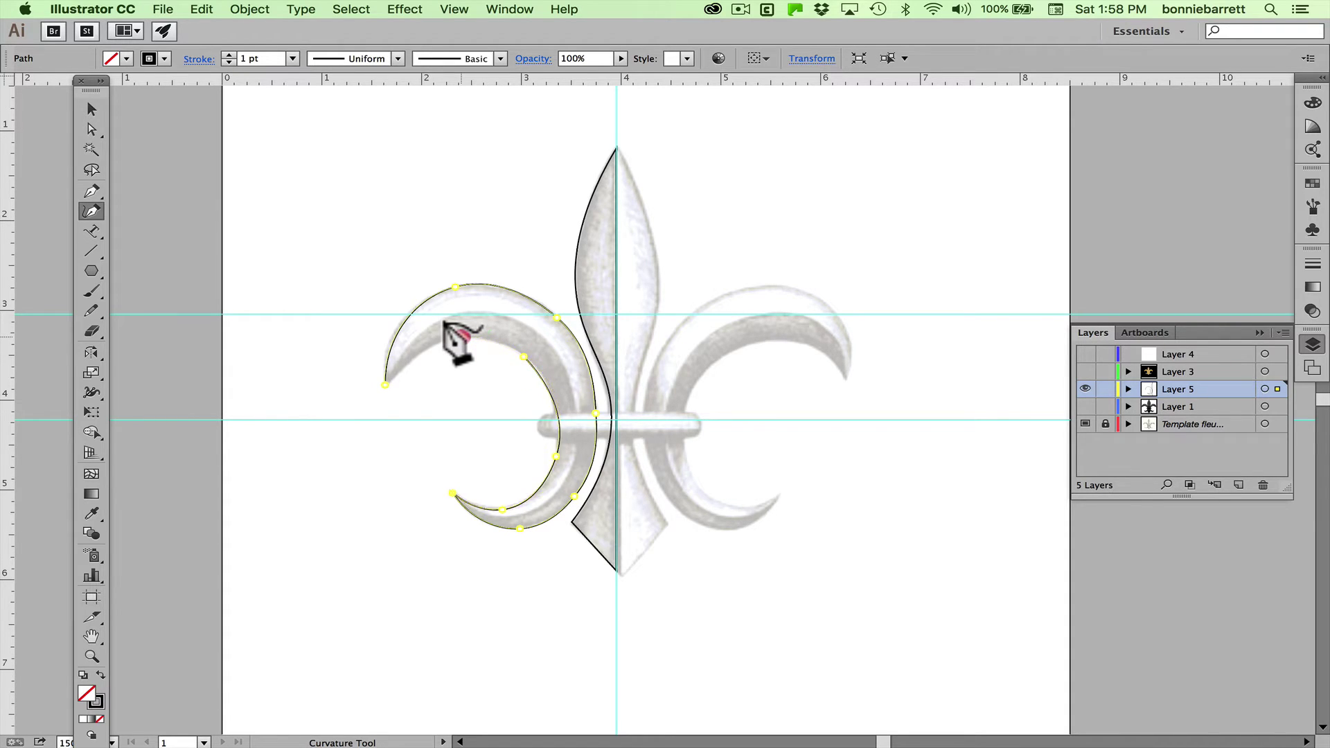
{"action": "left_click", "coordinate": [461, 337]}
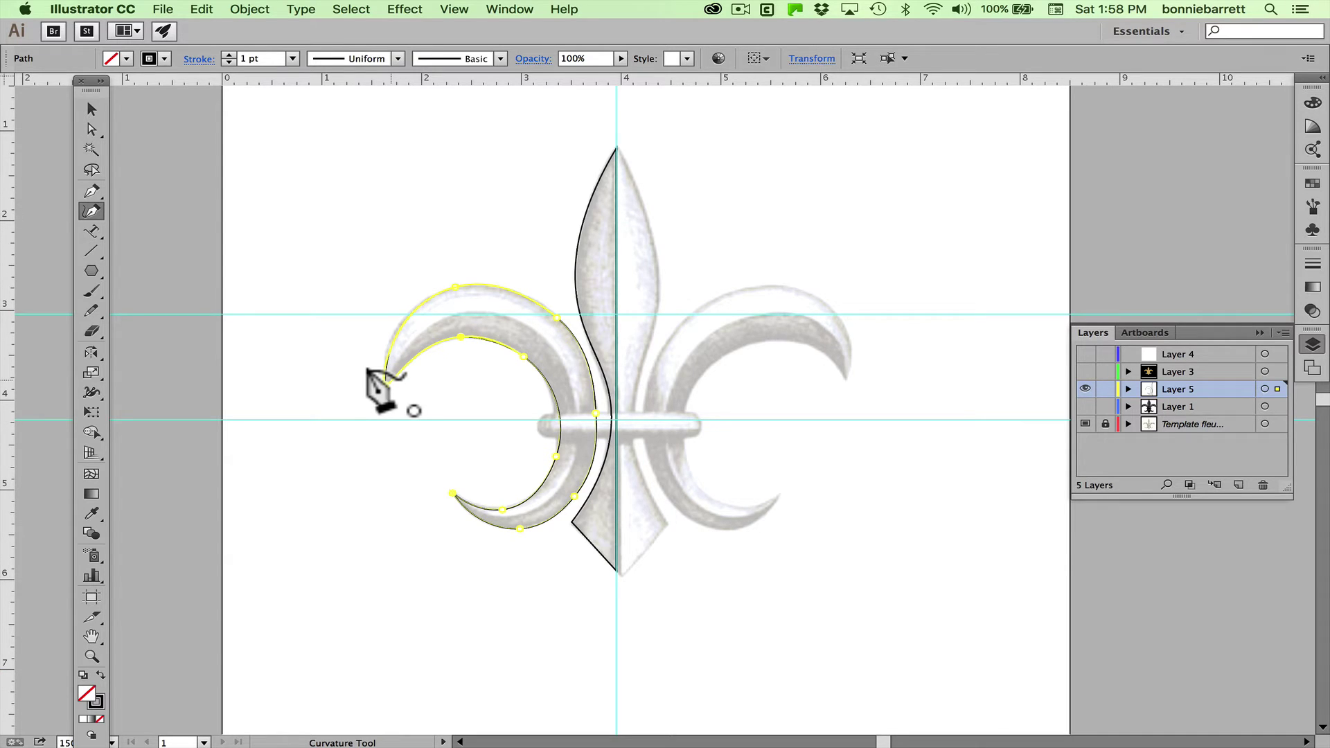
{"action": "left_click", "coordinate": [384, 379]}
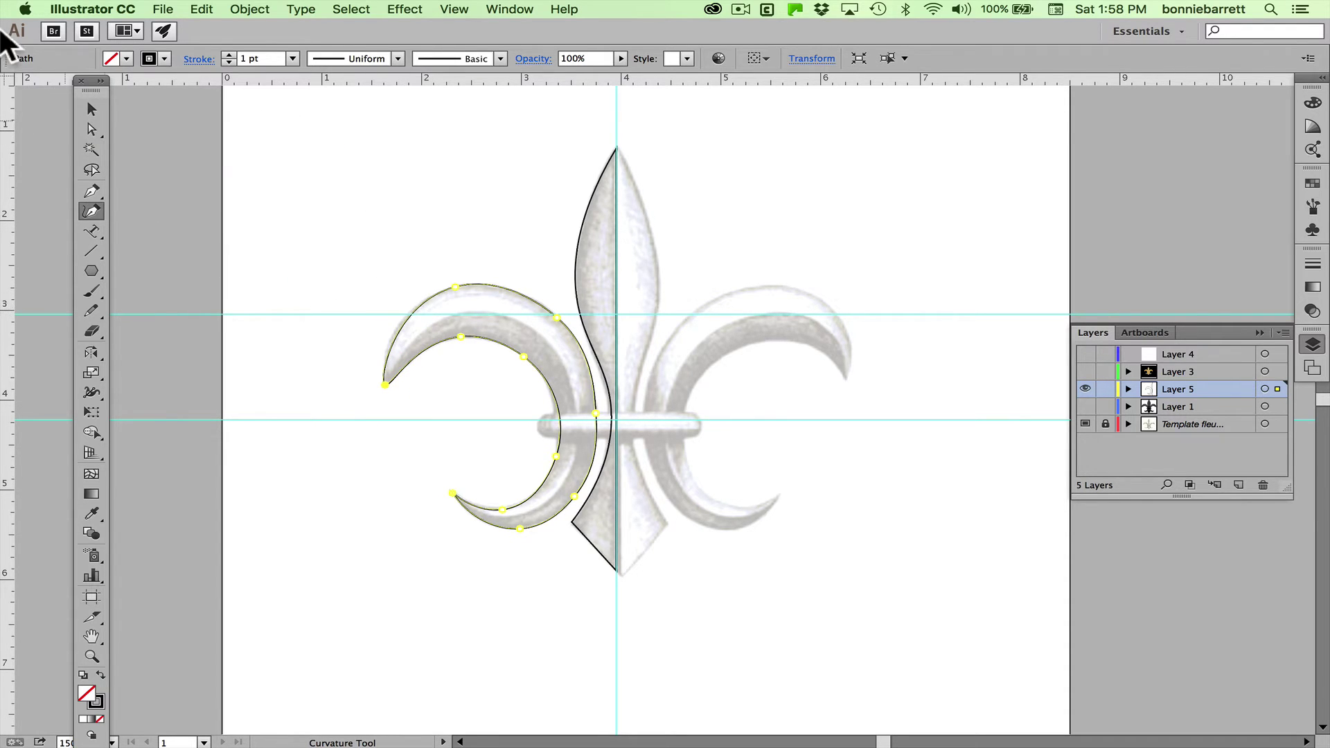
Lengthen the curl's top anchor handle to round it, then show Layer 3 and select the black background
{"action": "left_click", "coordinate": [91, 129]}
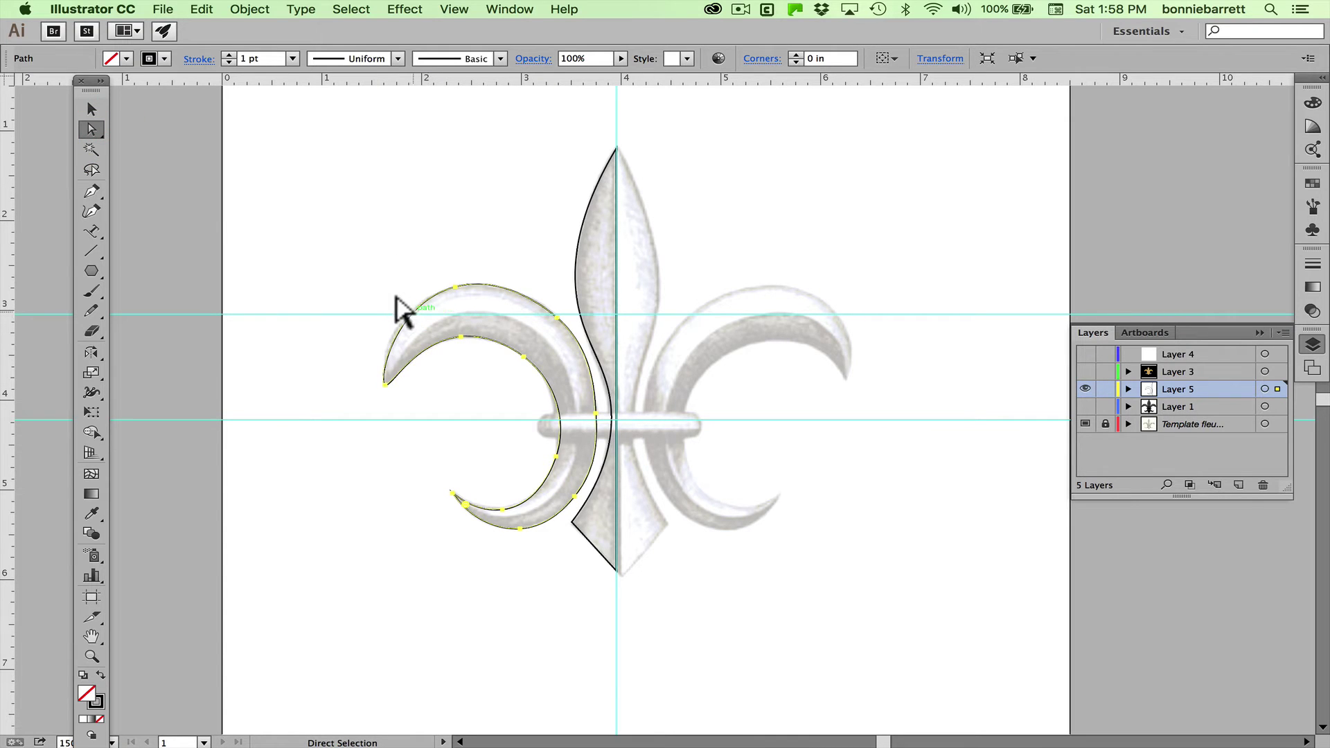
{"action": "left_click", "coordinate": [410, 251]}
{"action": "left_click_drag", "start_coordinate": [429, 256], "coordinate": [466, 311]}
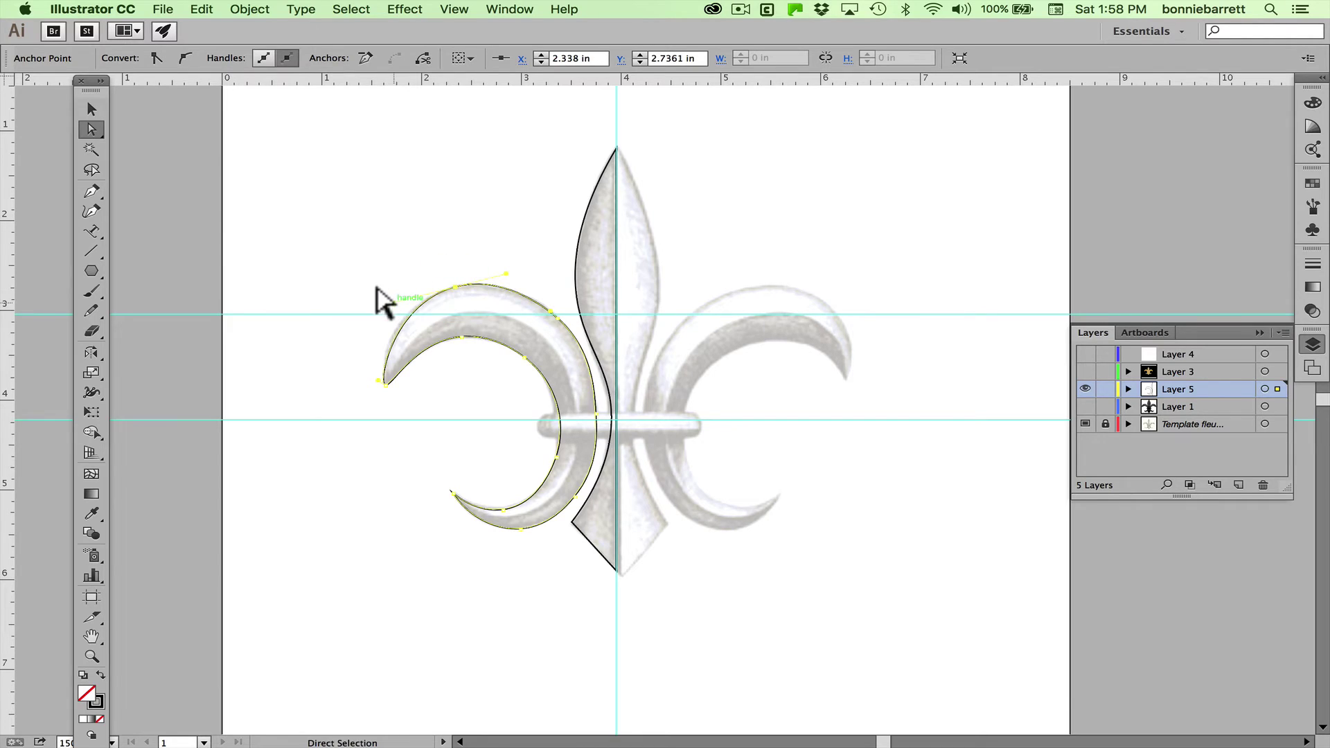
{"action": "left_click_drag", "start_coordinate": [378, 292], "coordinate": [383, 305]}
{"action": "left_click", "coordinate": [1083, 369]}
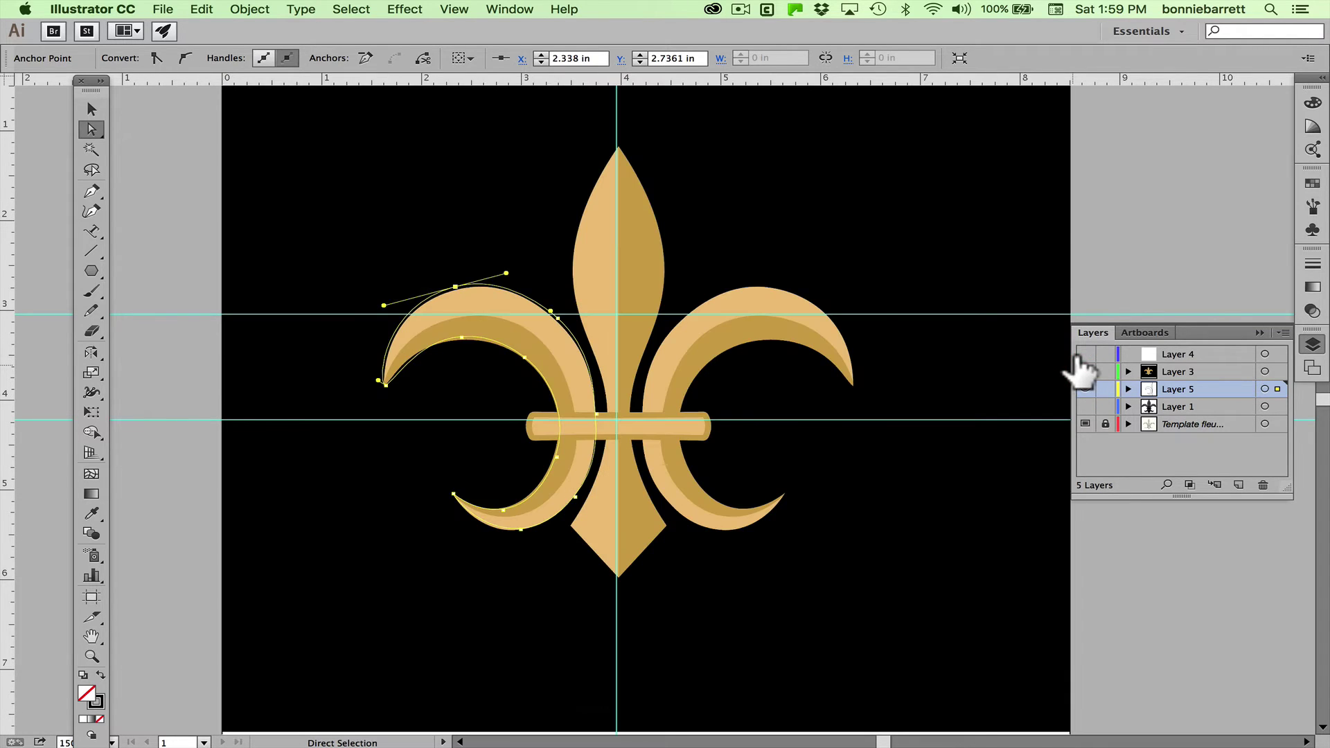
{"action": "left_click", "coordinate": [867, 223]}
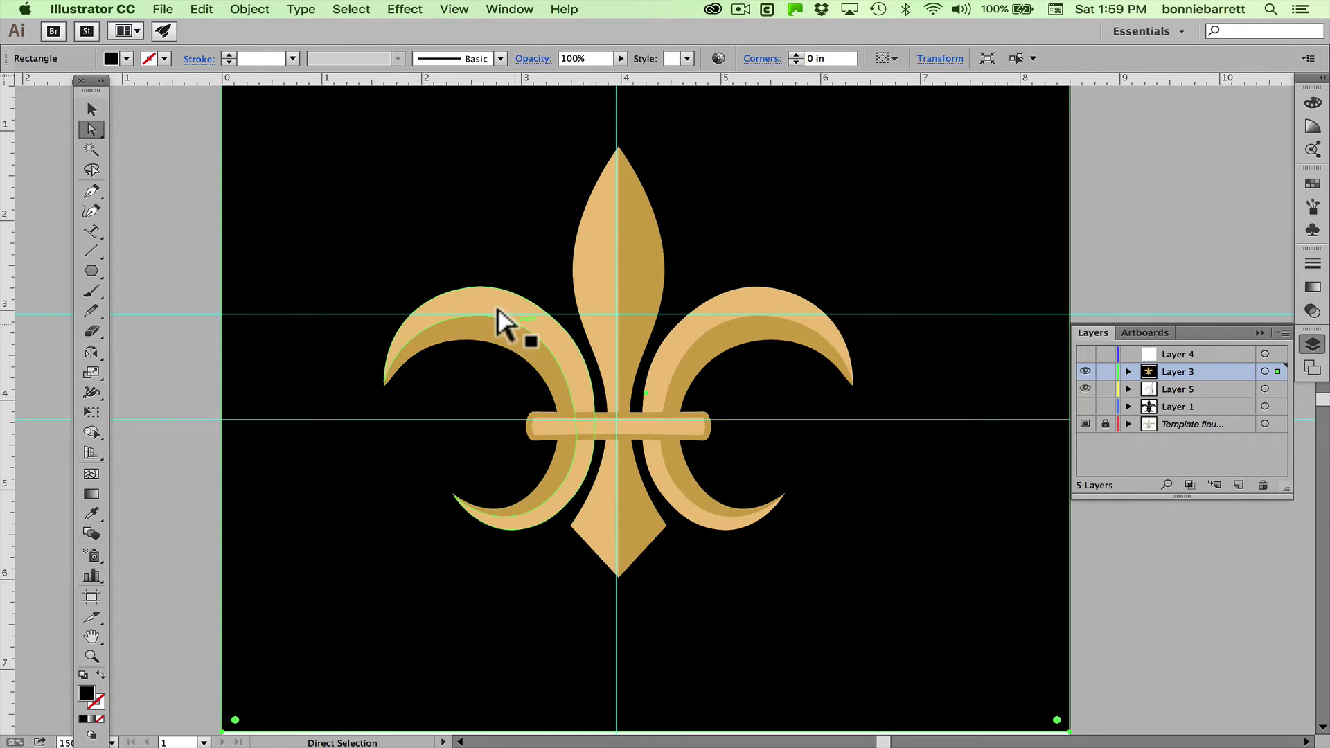
Hide Layer 3, show Layer 4, and duplicate the left curl <Path> in Layer 5
{"action": "left_click", "coordinate": [1085, 372]}
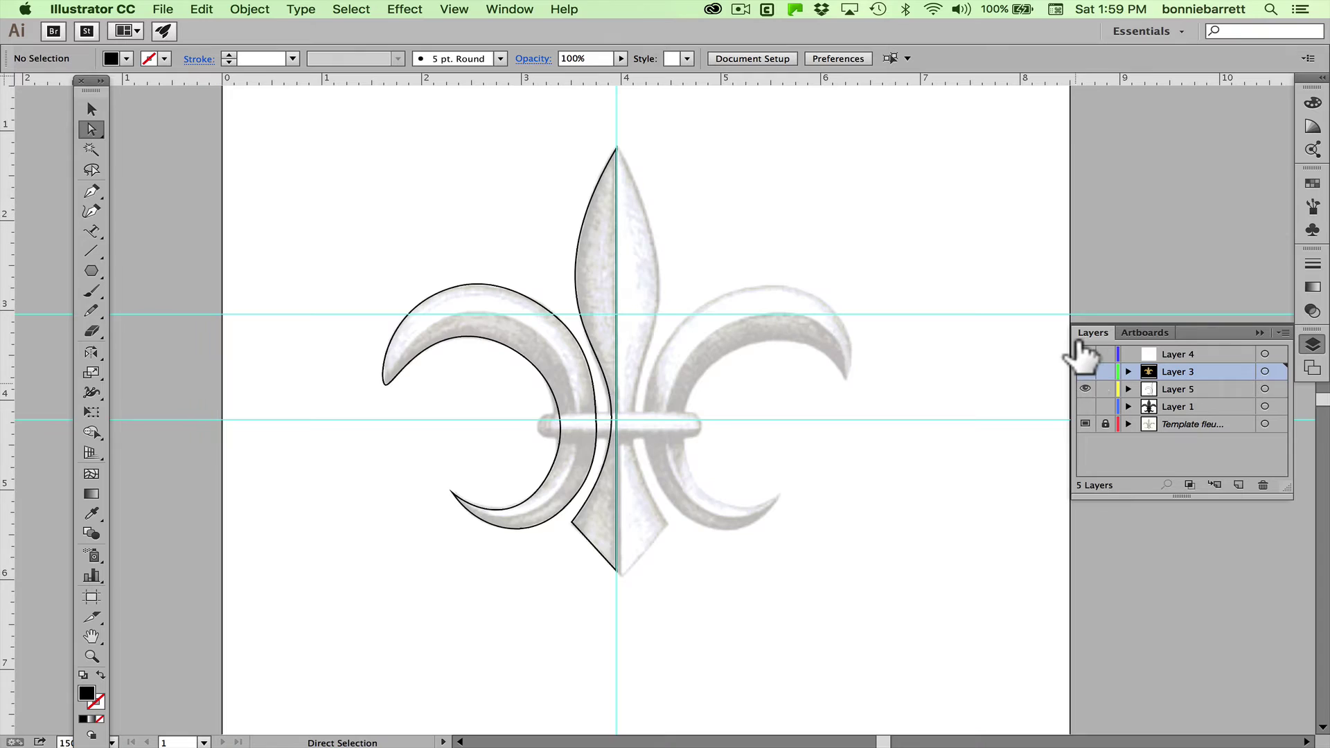
{"action": "left_click", "coordinate": [1084, 354]}
{"action": "left_click", "coordinate": [1127, 389]}
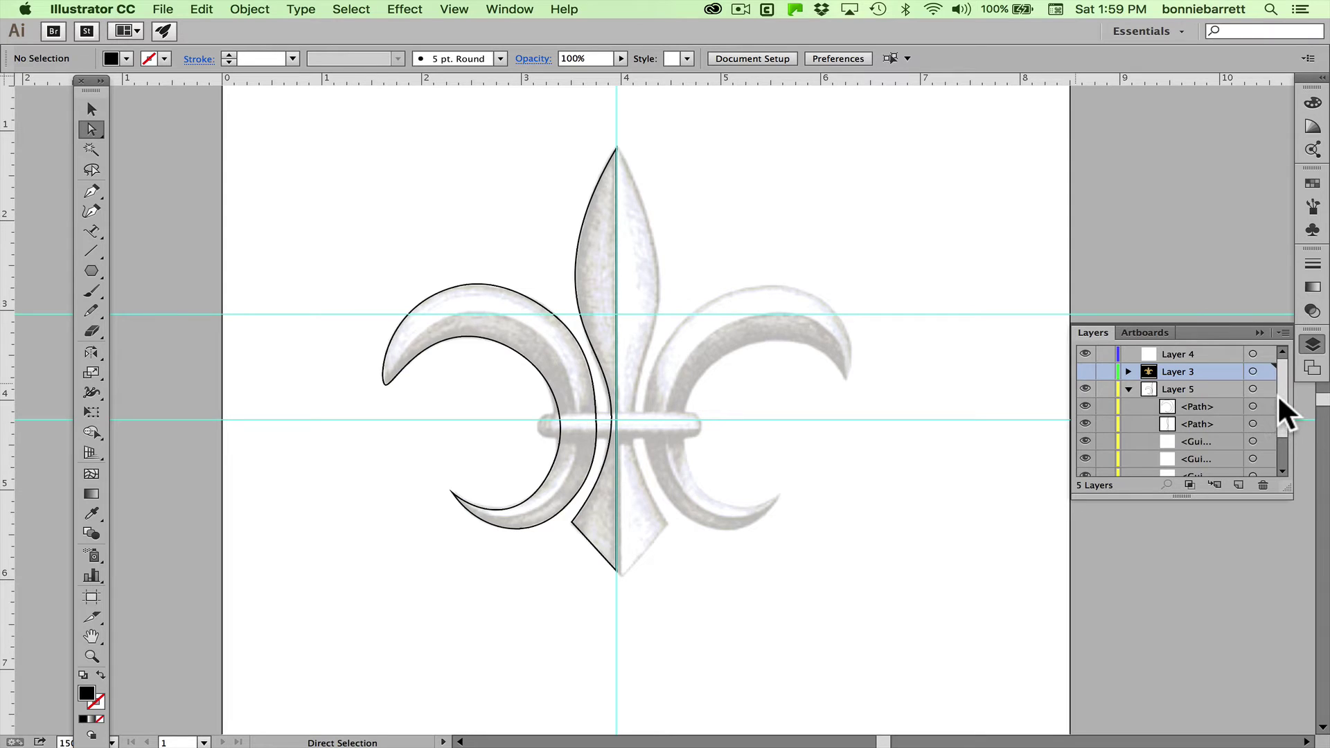
{"action": "left_click_drag", "start_coordinate": [1278, 393], "coordinate": [1279, 426]}
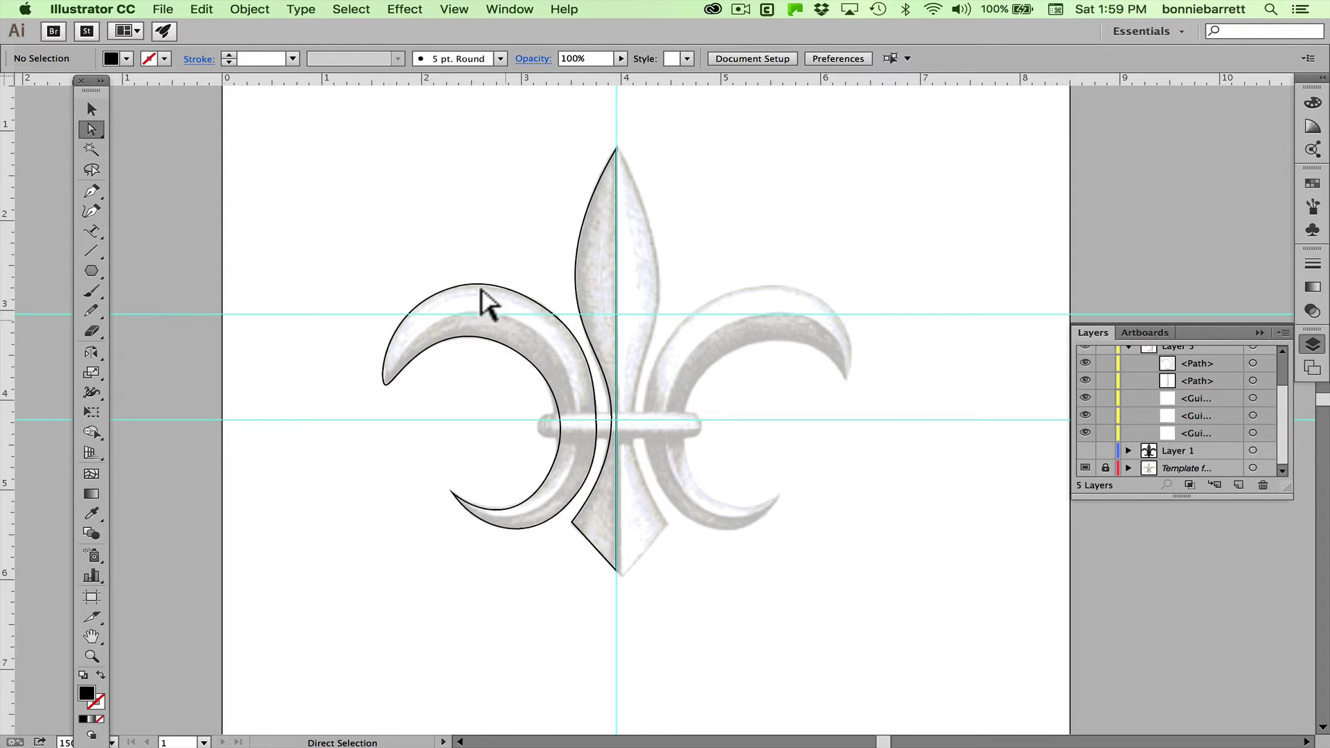
{"action": "left_click", "coordinate": [458, 285]}
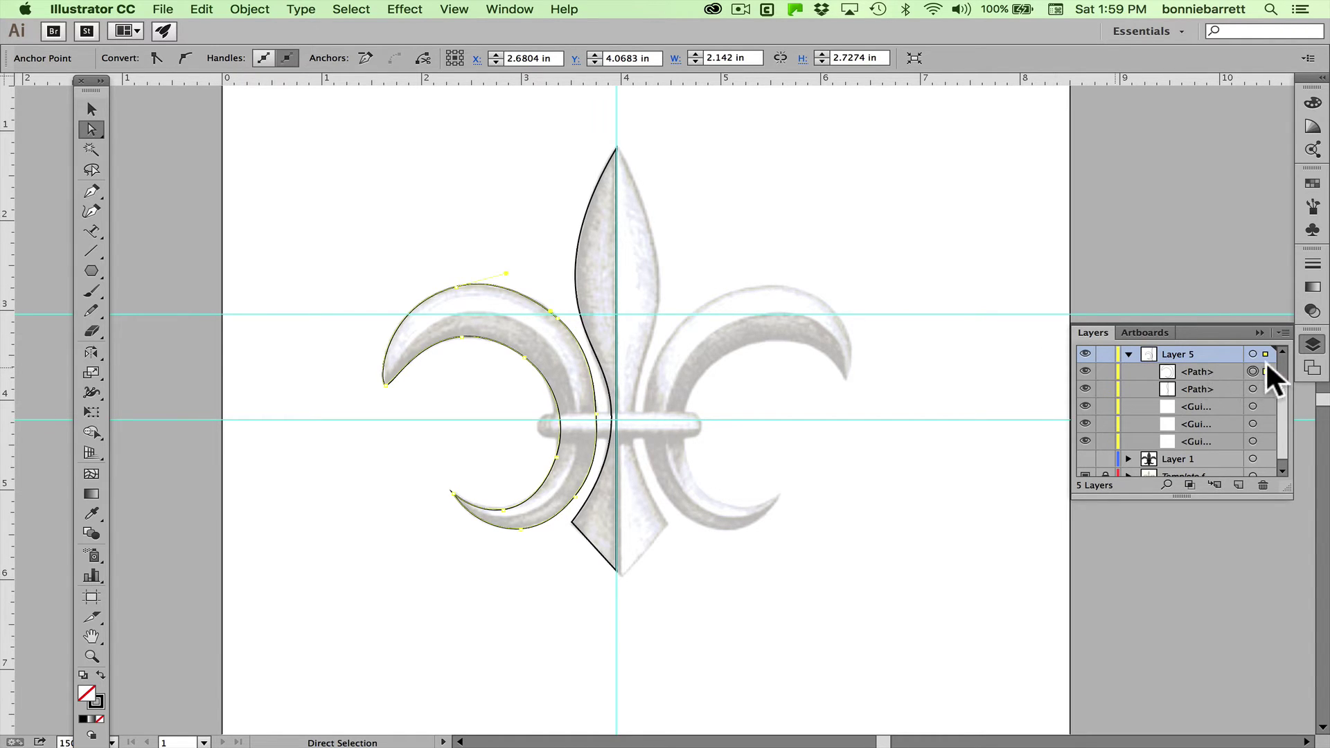
{"action": "left_click", "coordinate": [1226, 372]}
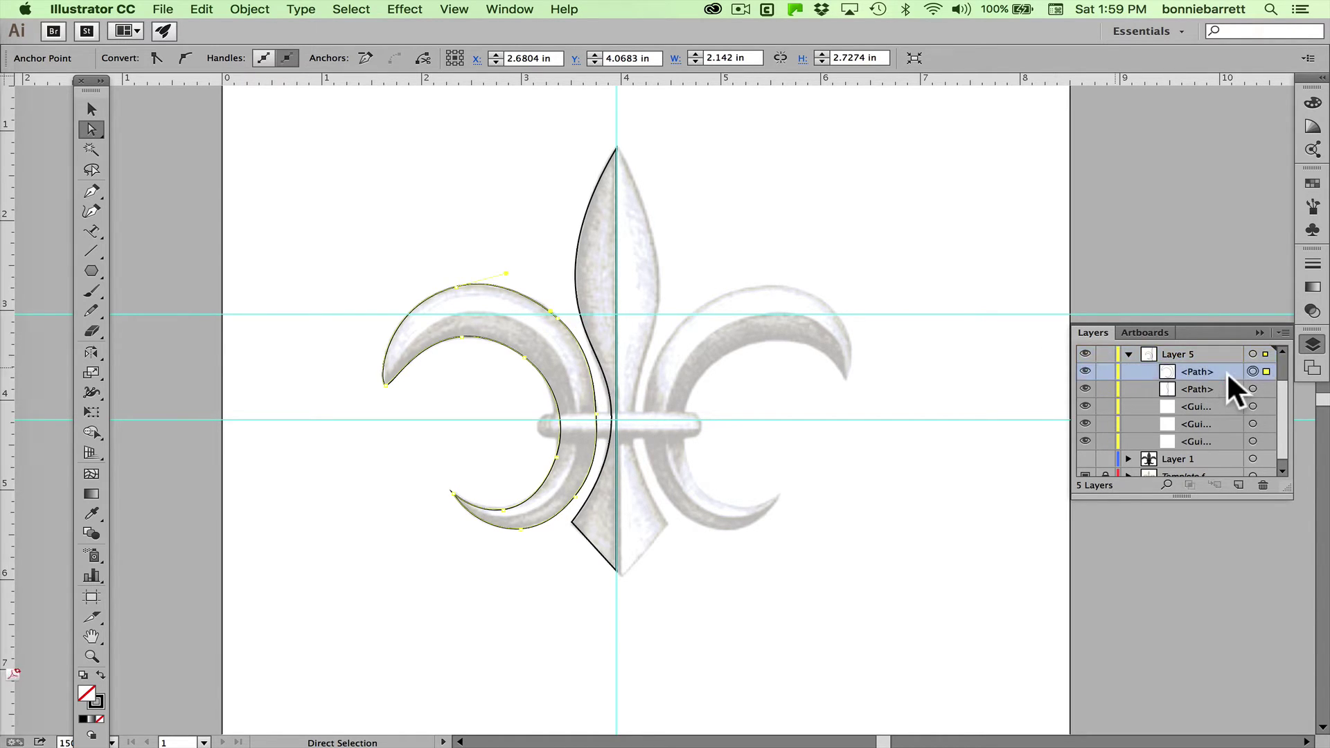
{"action": "left_click", "coordinate": [1283, 331]}
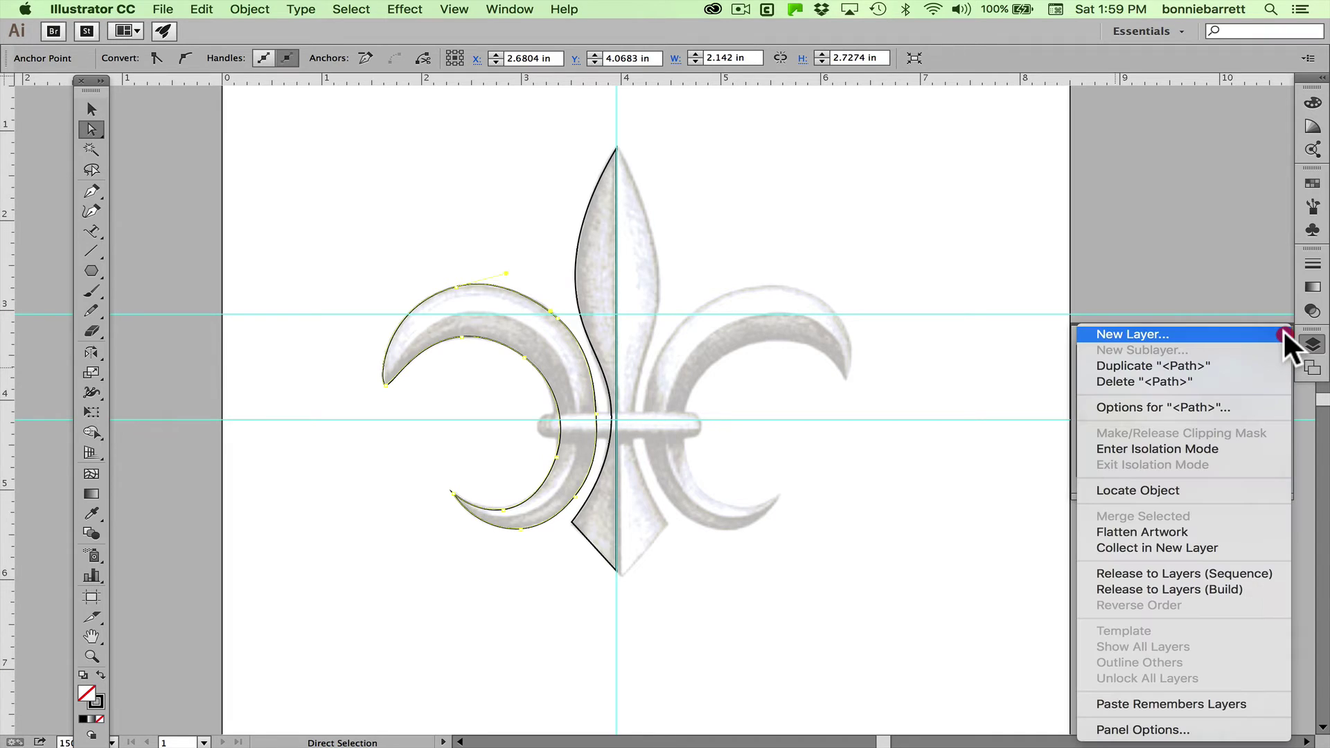
{"action": "left_click", "coordinate": [1258, 363]}
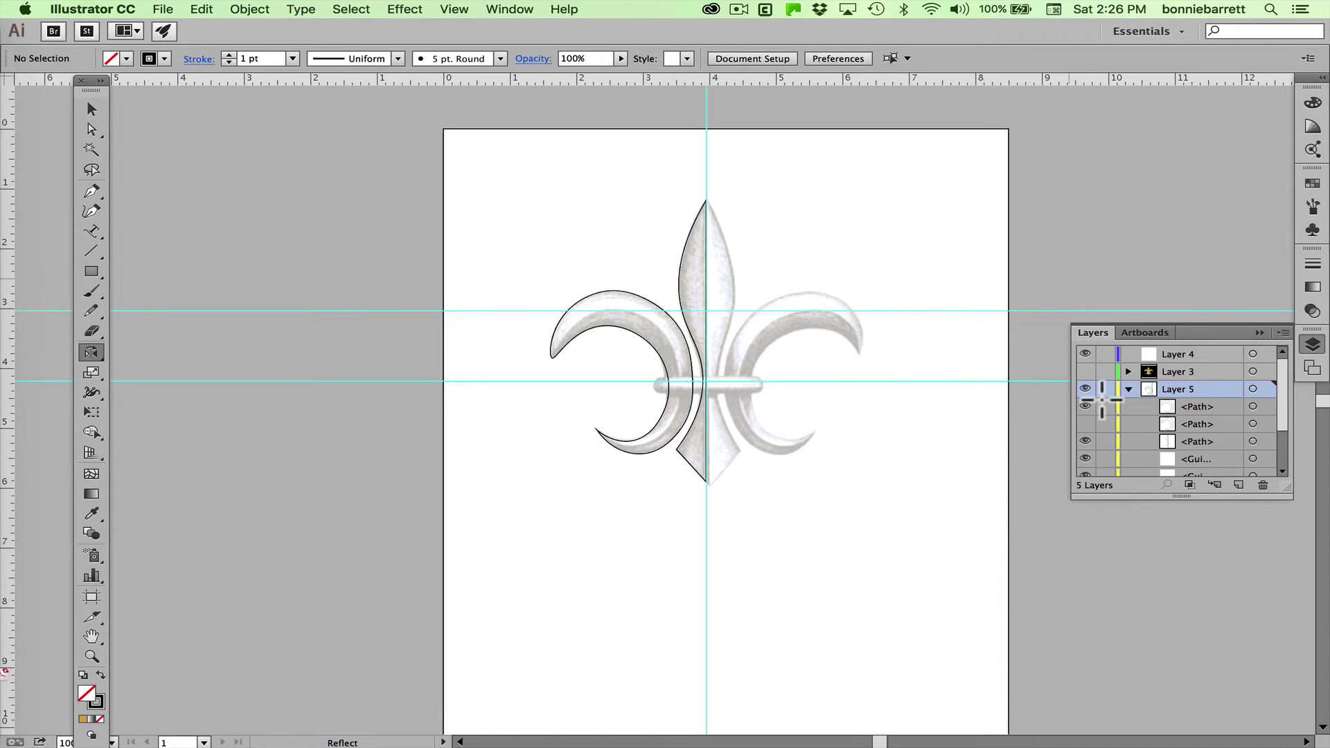
Lock the first curl copy and zoom in on the fleur-de-lis
{"action": "left_click", "coordinate": [1105, 406]}
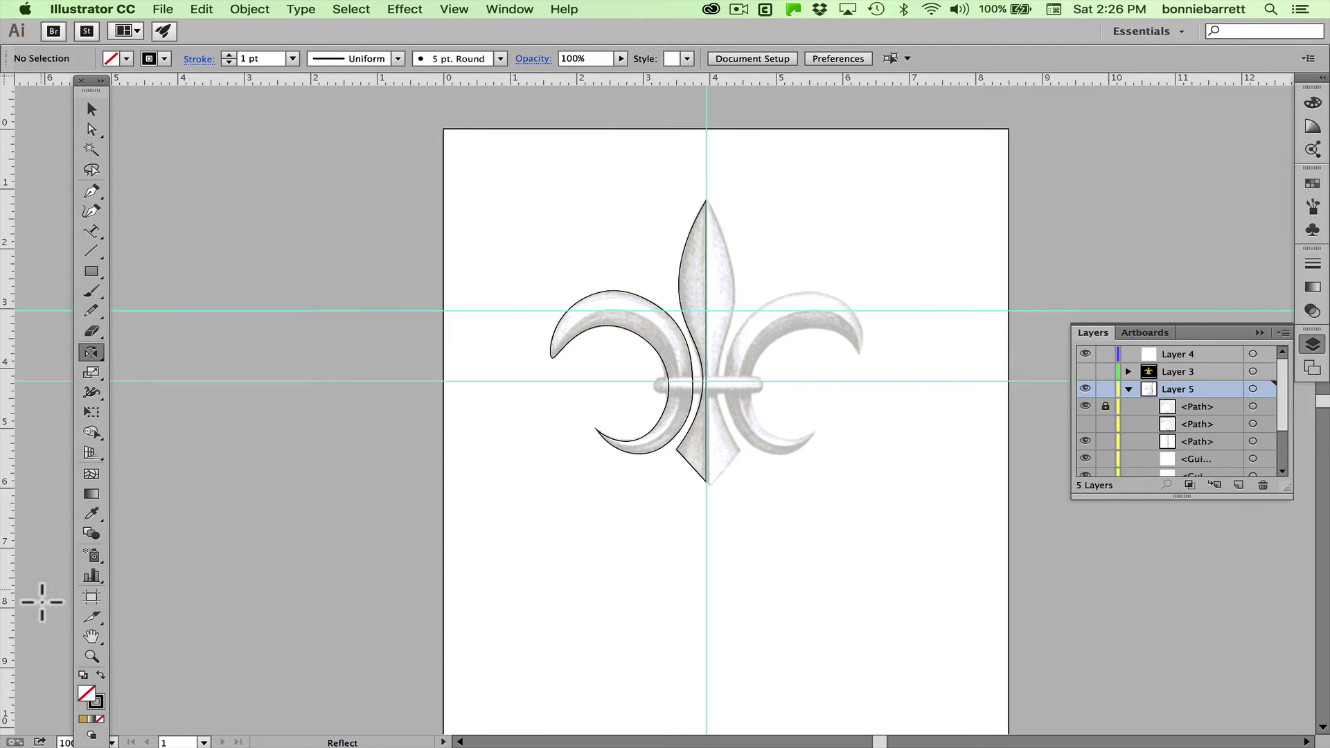
{"action": "left_click", "coordinate": [91, 655]}
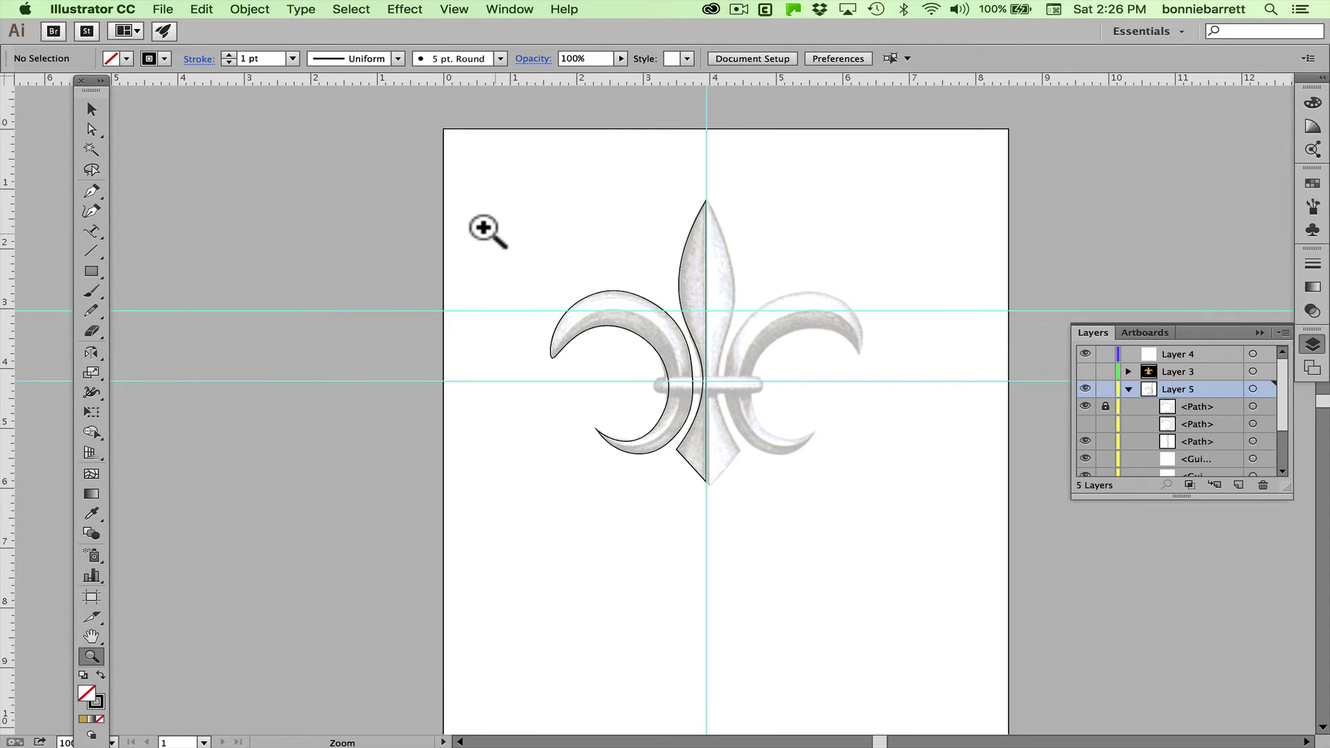
{"action": "left_click", "coordinate": [582, 300]}
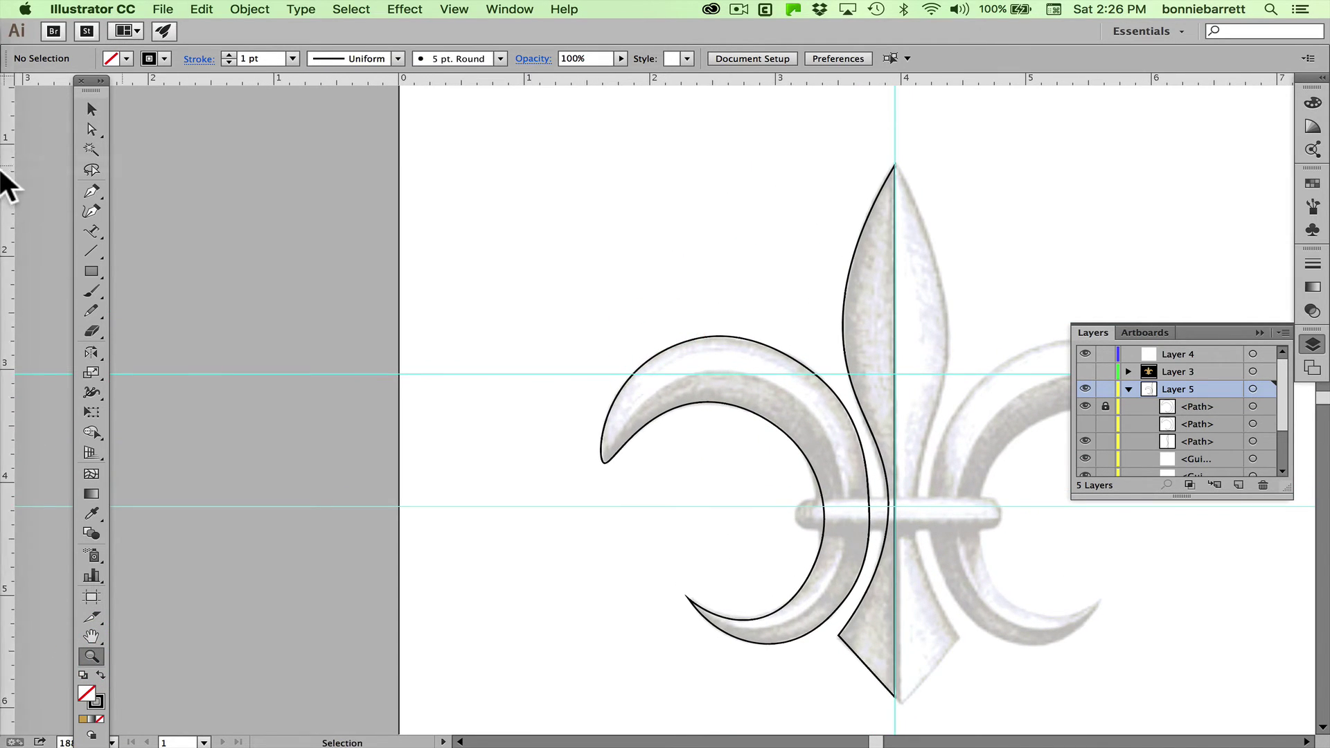
Trace an eight-point curve along the left curl's inner edge from tip to bottom curl
{"action": "left_click", "coordinate": [88, 211]}
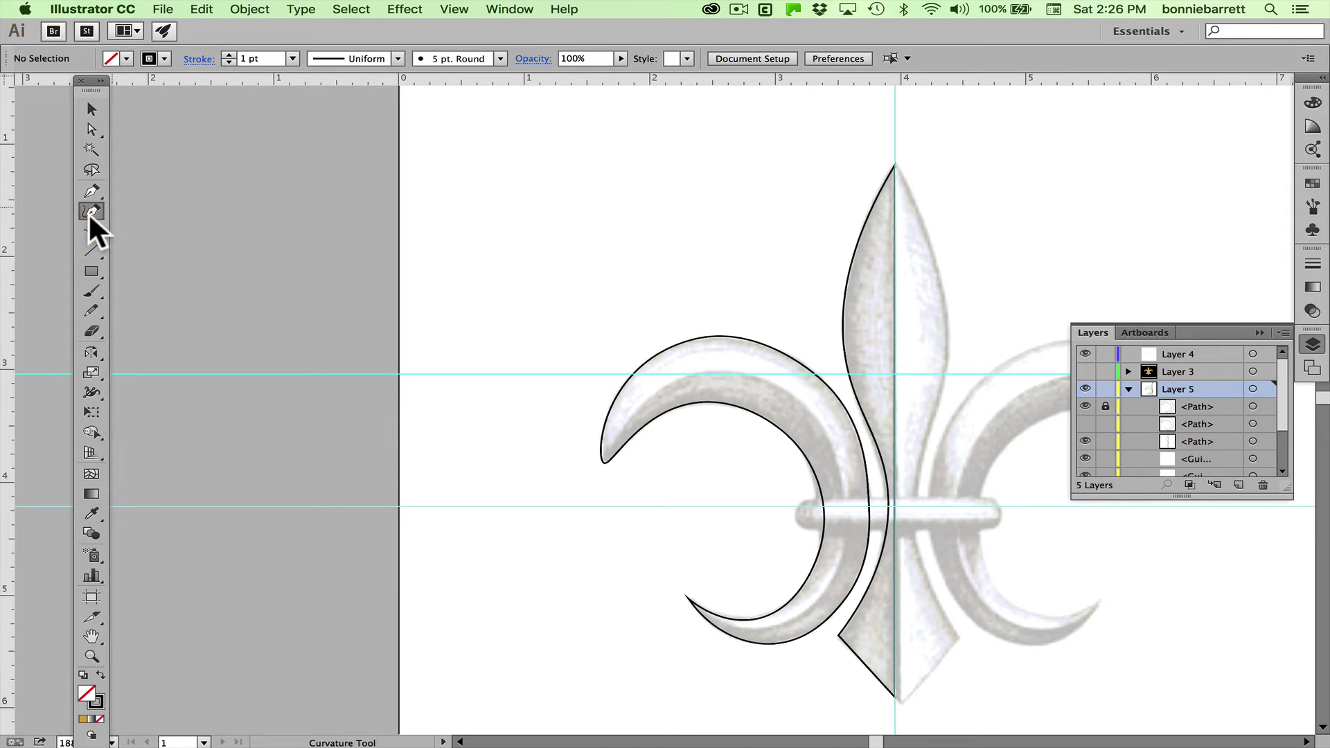
{"action": "left_click", "coordinate": [599, 470]}
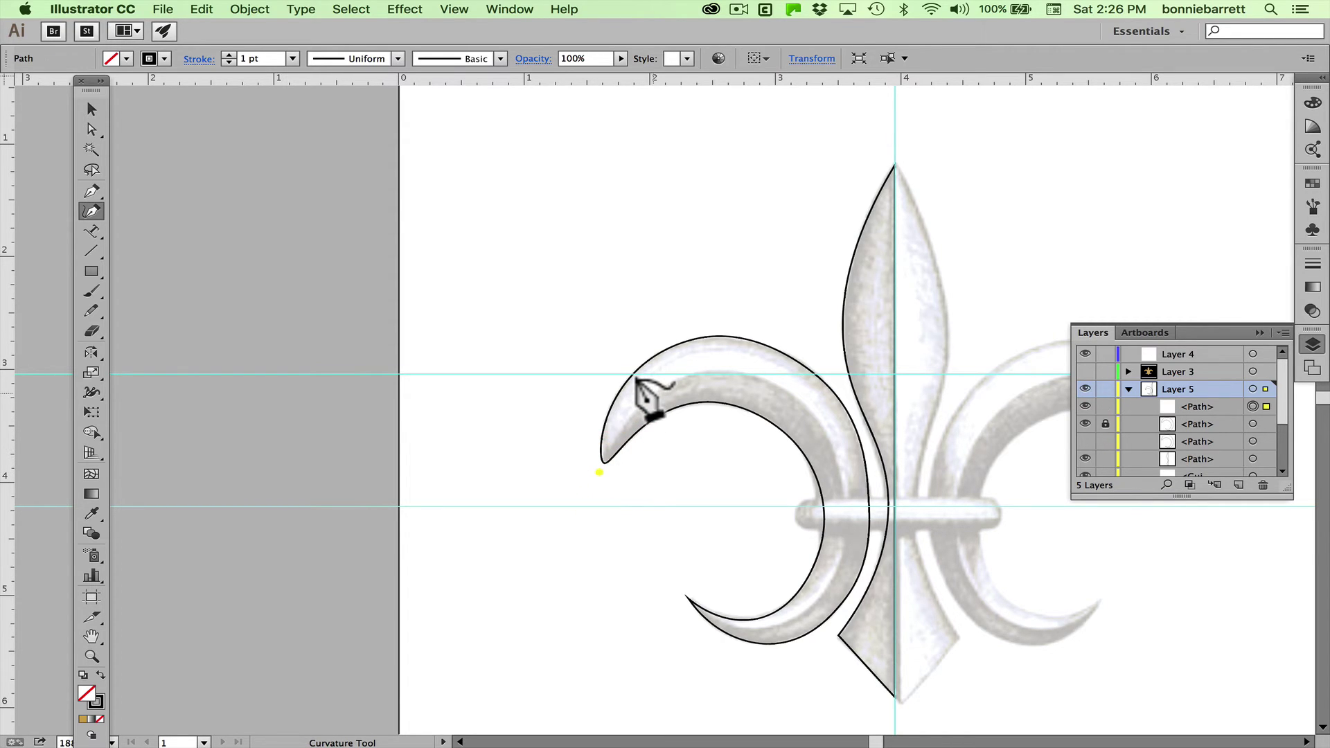
{"action": "left_click", "coordinate": [658, 392]}
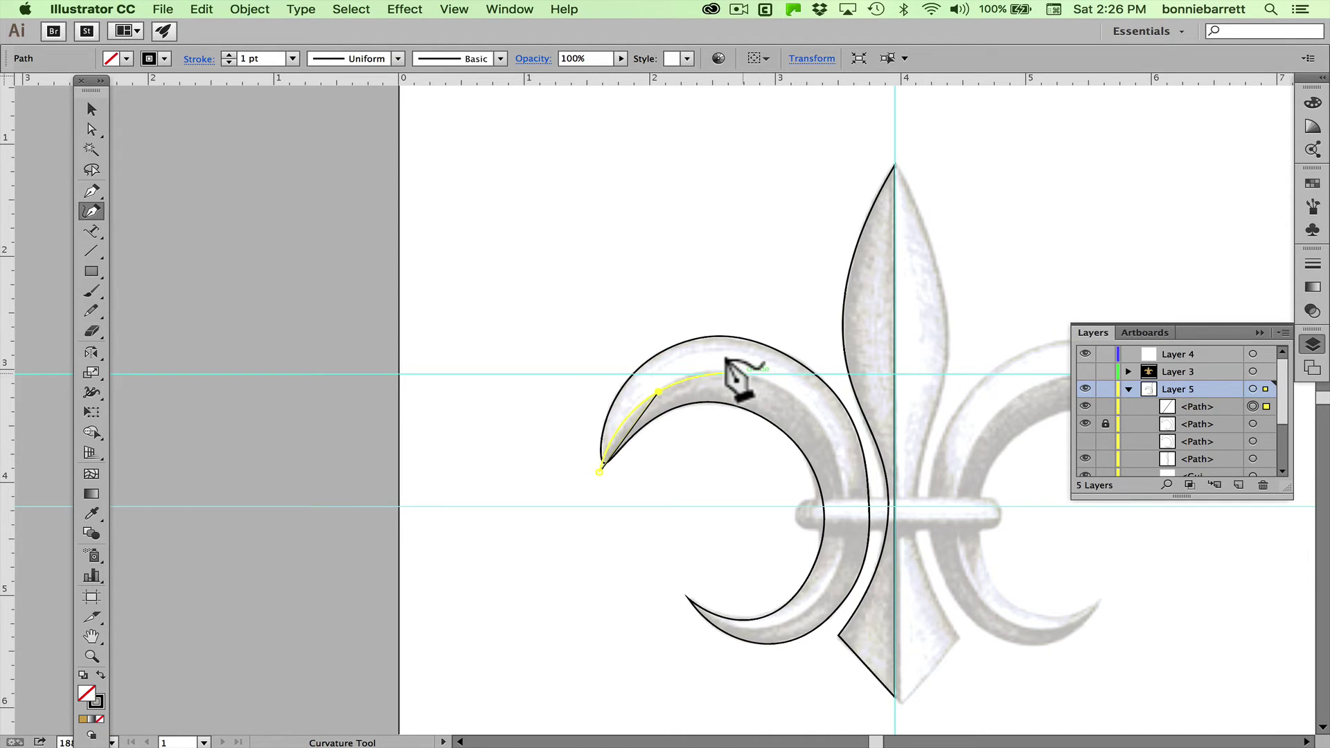
{"action": "left_click", "coordinate": [742, 373]}
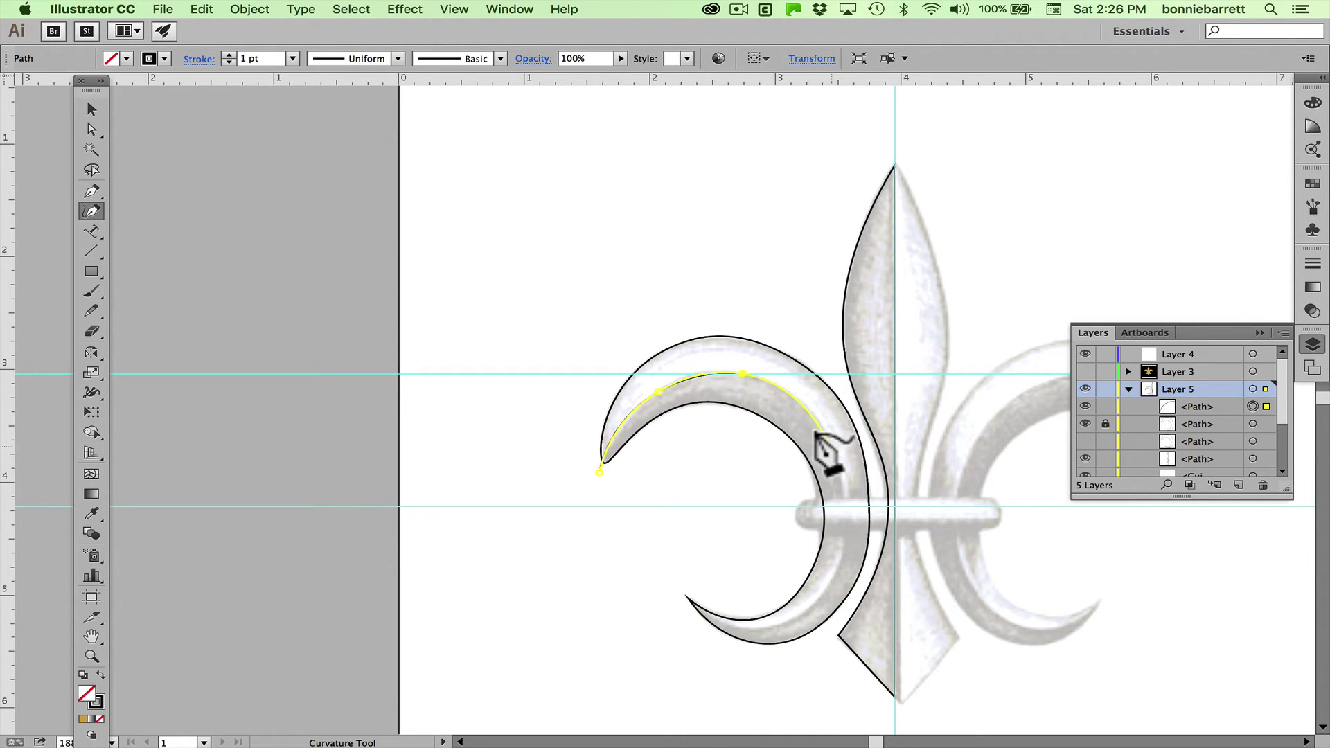
{"action": "left_click", "coordinate": [832, 447]}
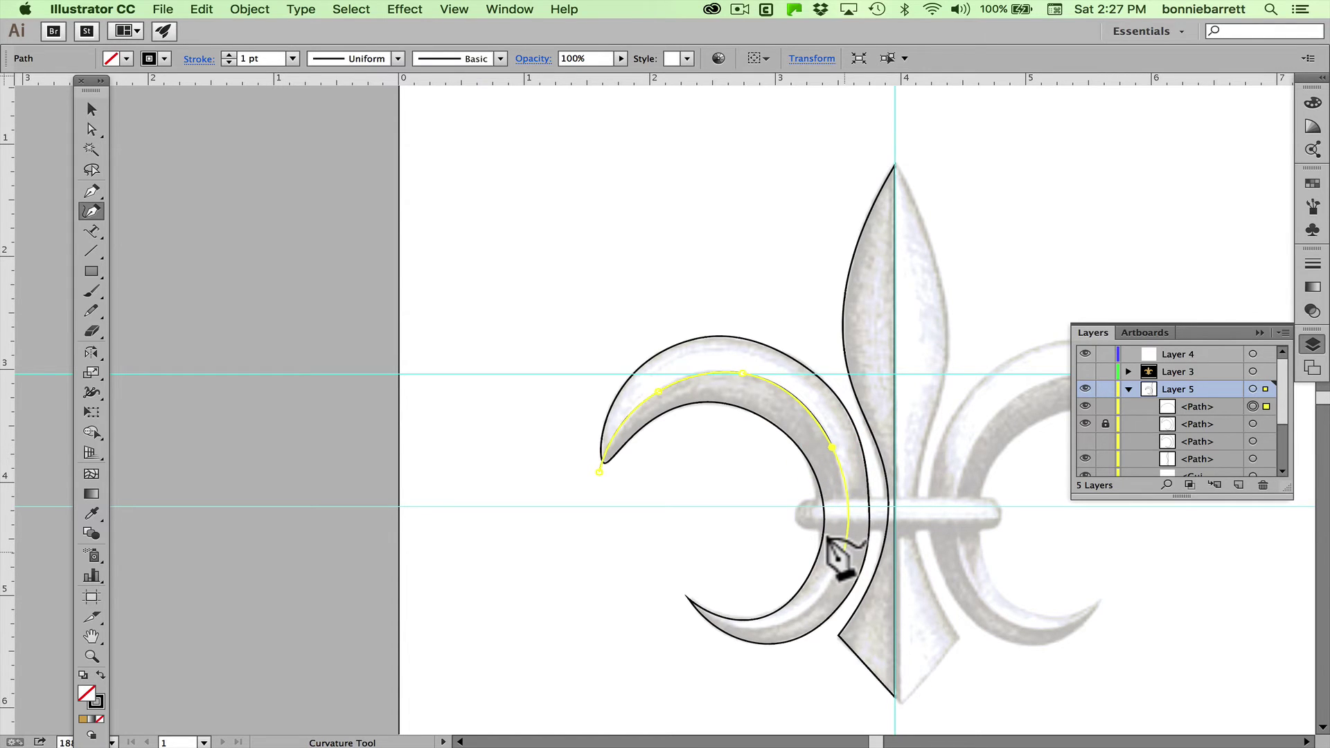
{"action": "left_click", "coordinate": [844, 551]}
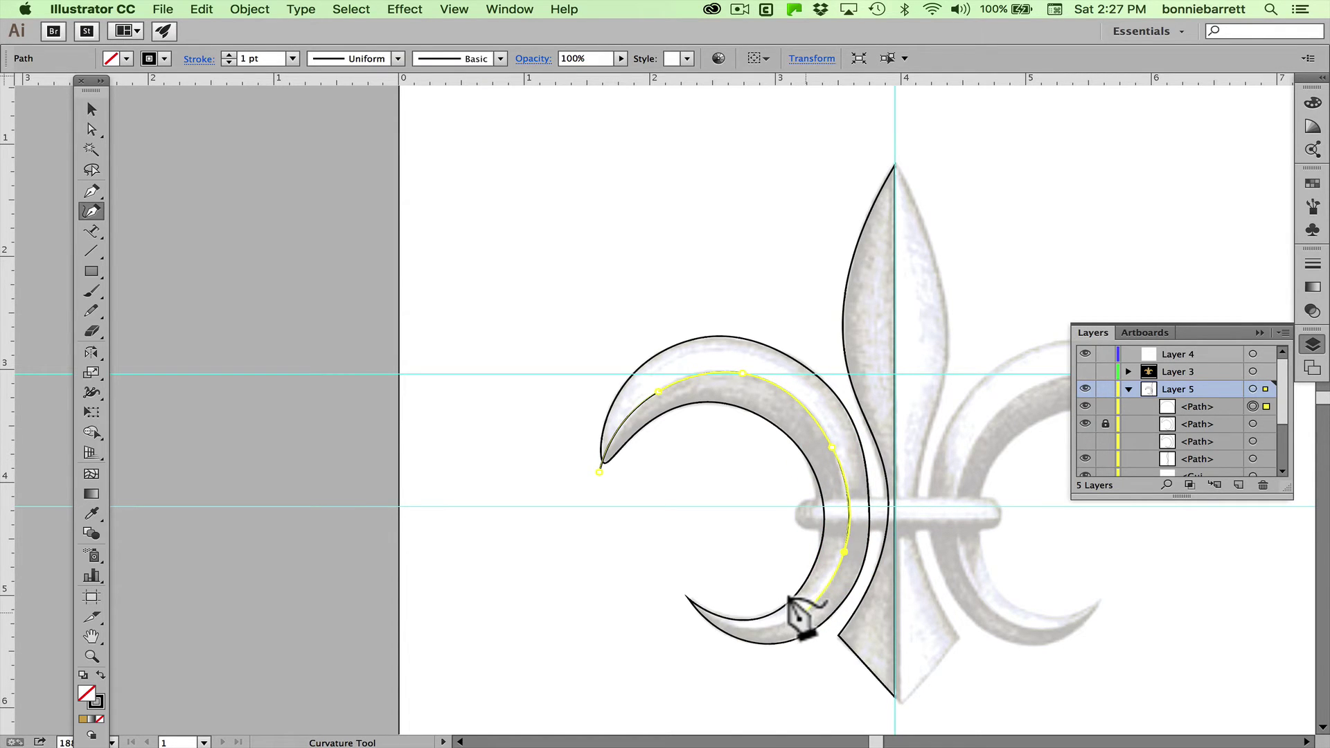
{"action": "left_click", "coordinate": [805, 611]}
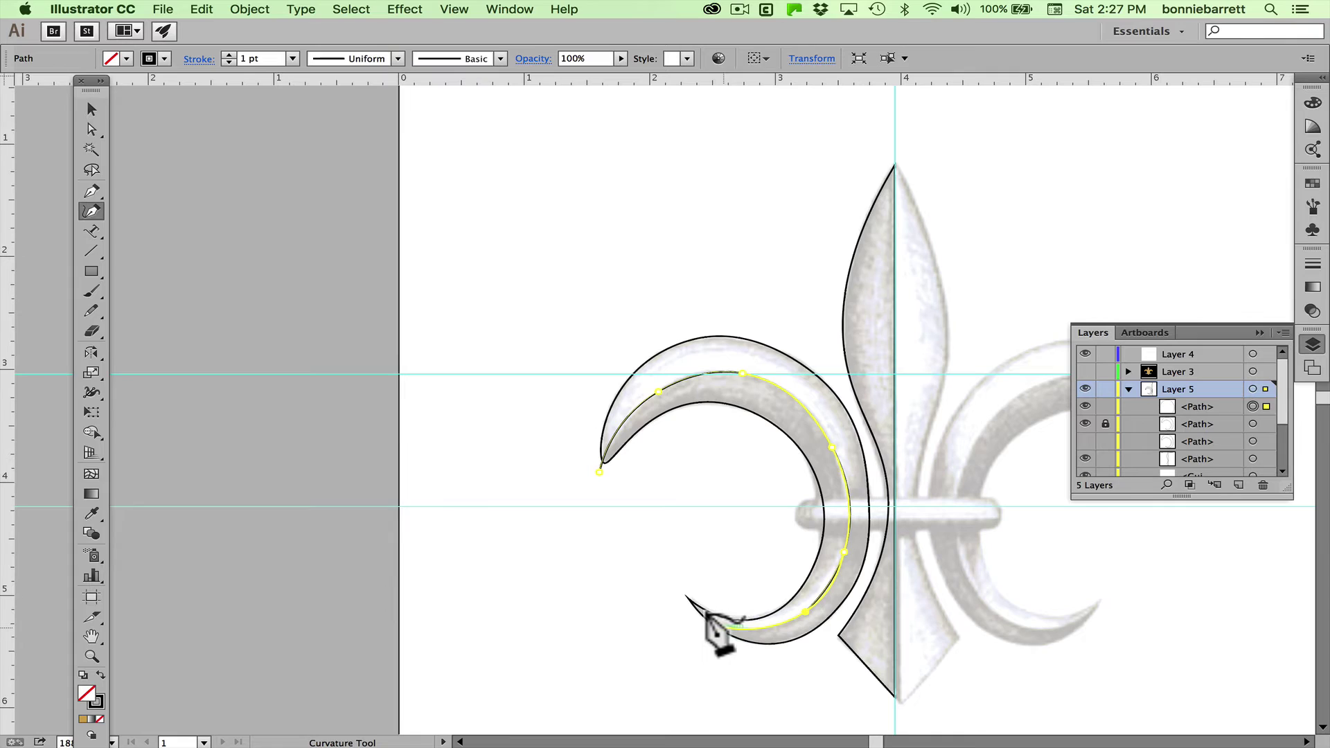
{"action": "left_click", "coordinate": [728, 627]}
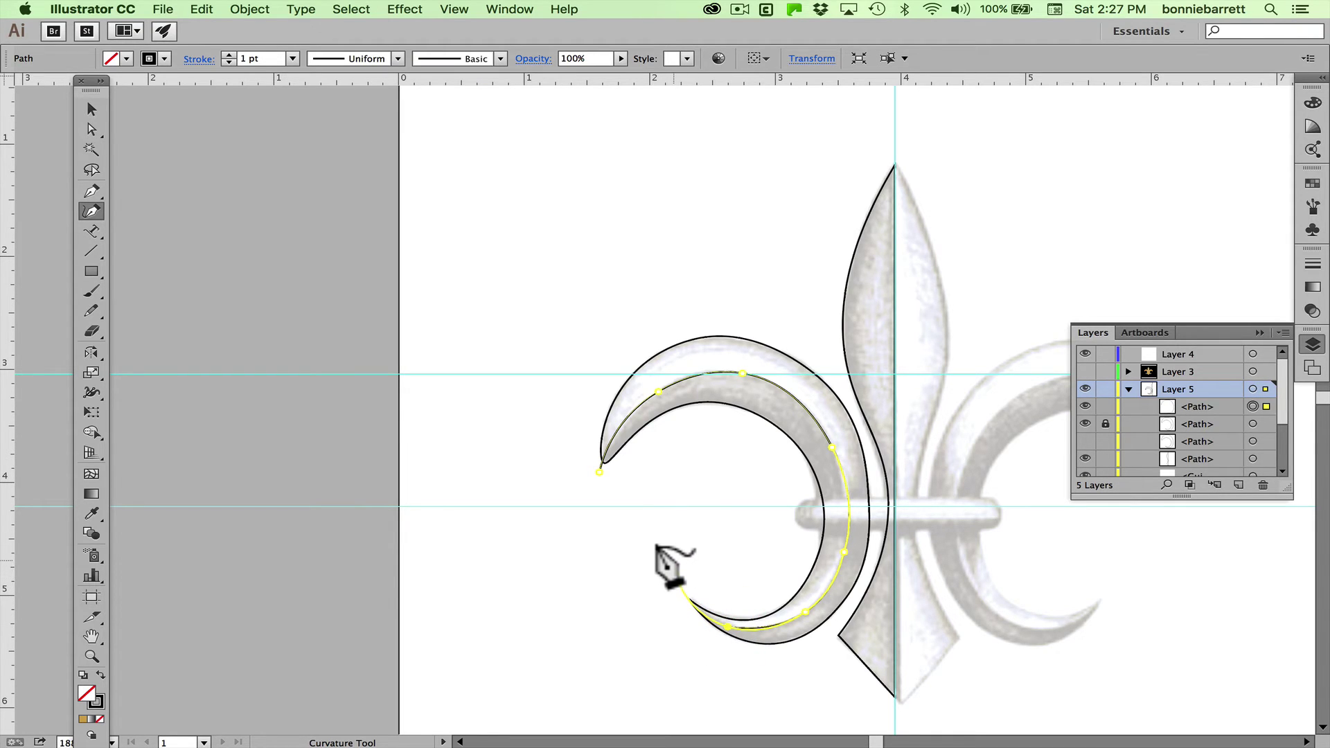
{"action": "left_click", "coordinate": [656, 545]}
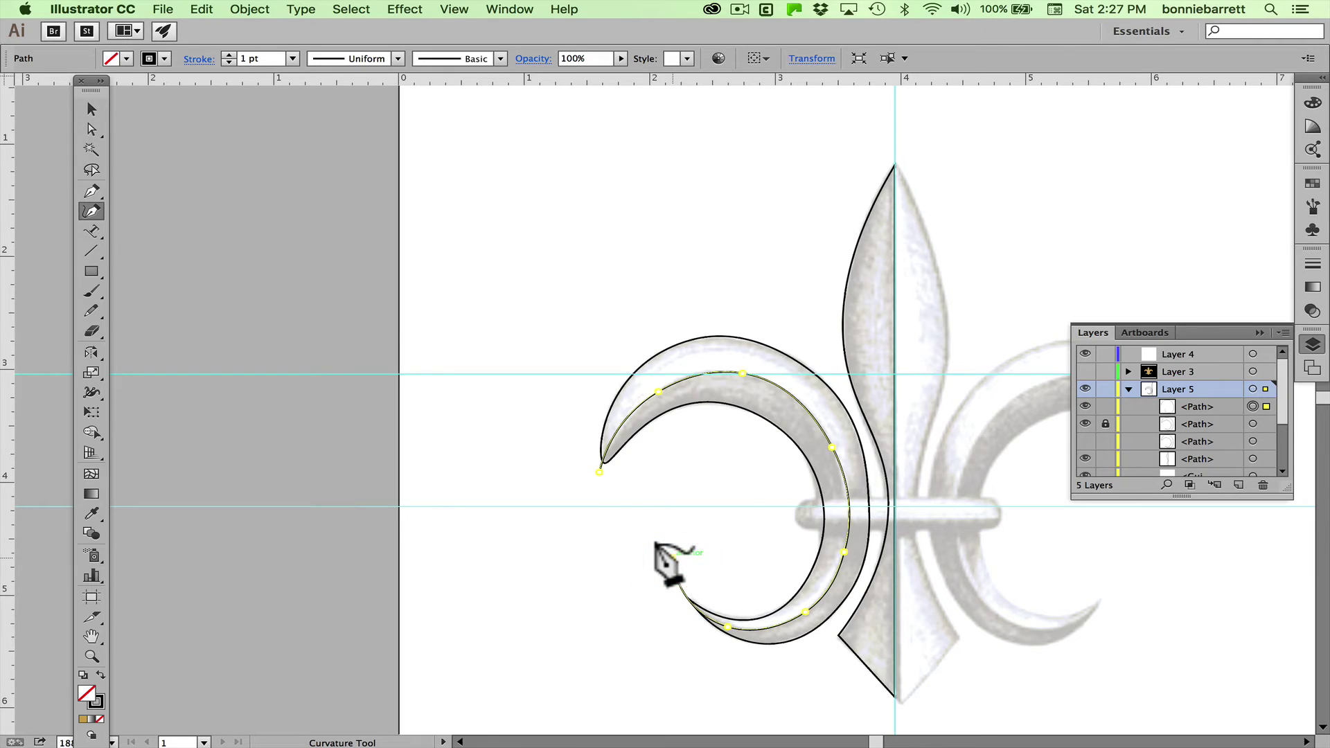
{"action": "left_click", "coordinate": [91, 110]}
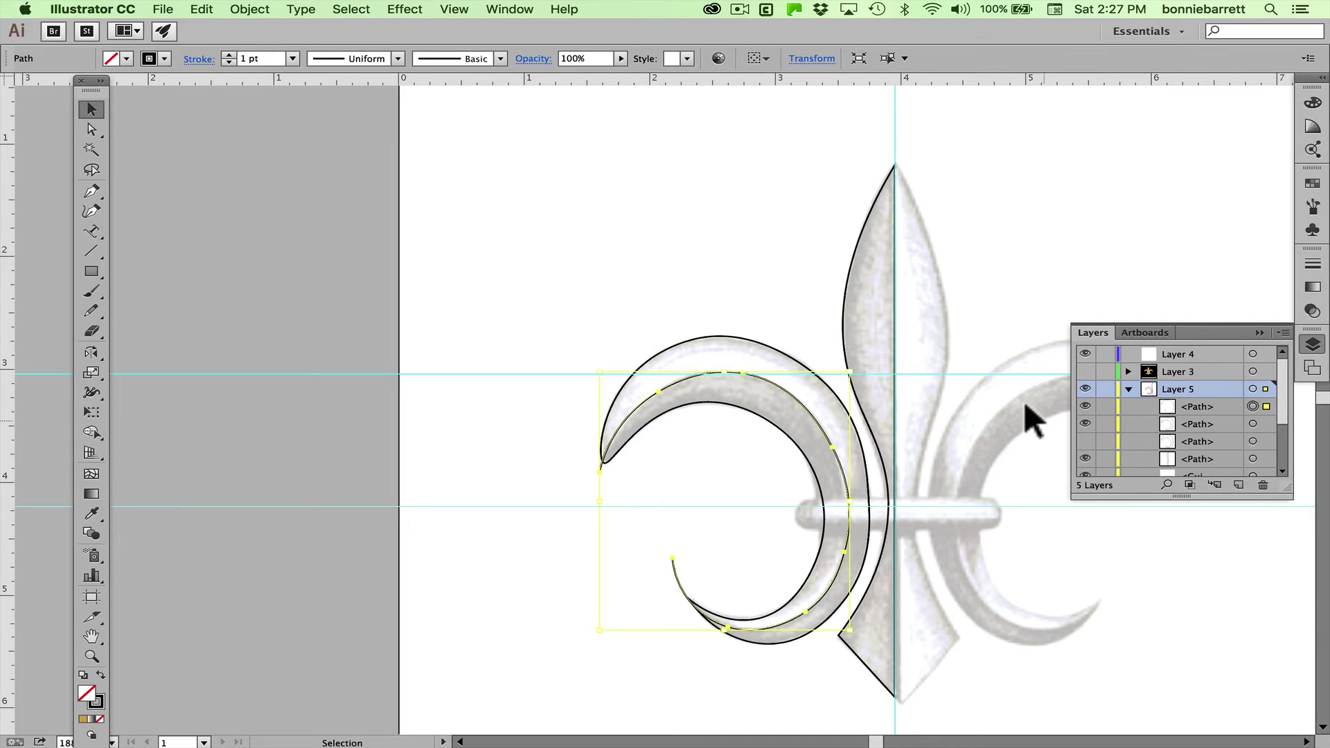
{"action": "left_click_drag", "start_coordinate": [572, 305], "coordinate": [695, 449]}
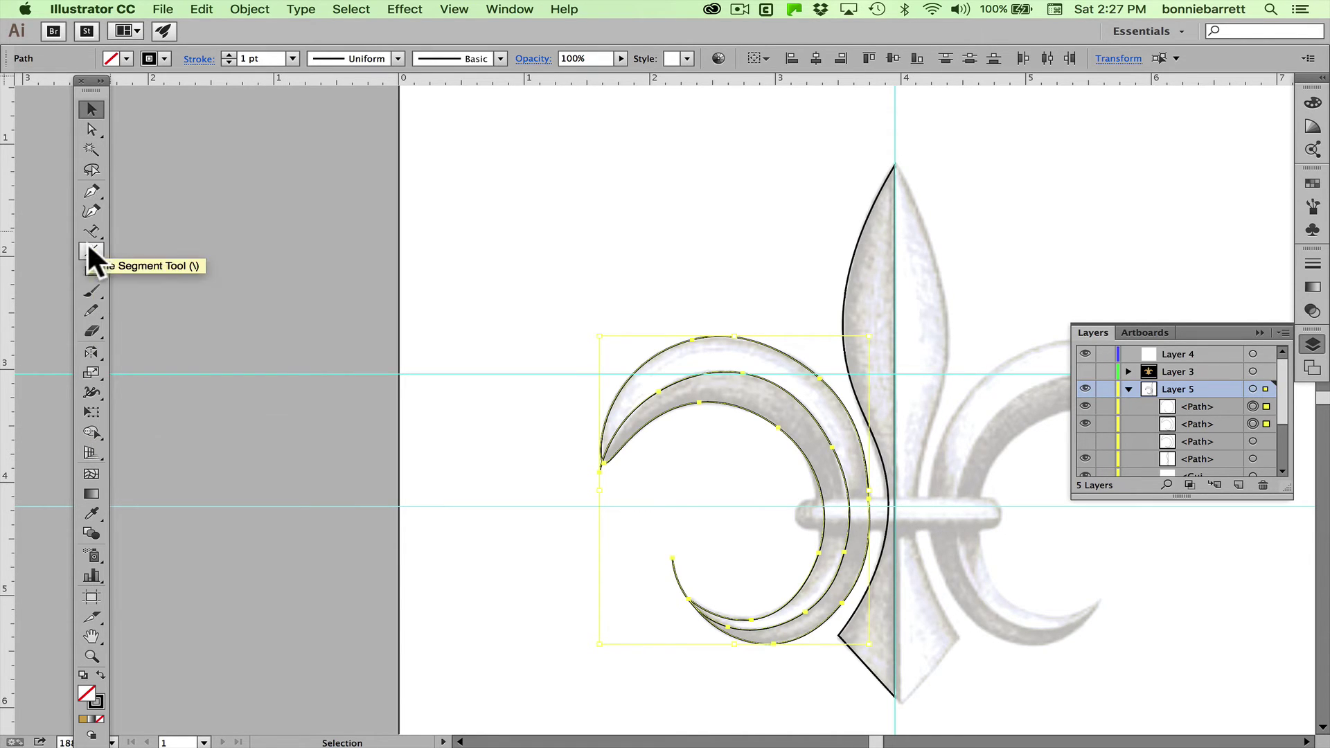
{"action": "left_click", "coordinate": [90, 271]}
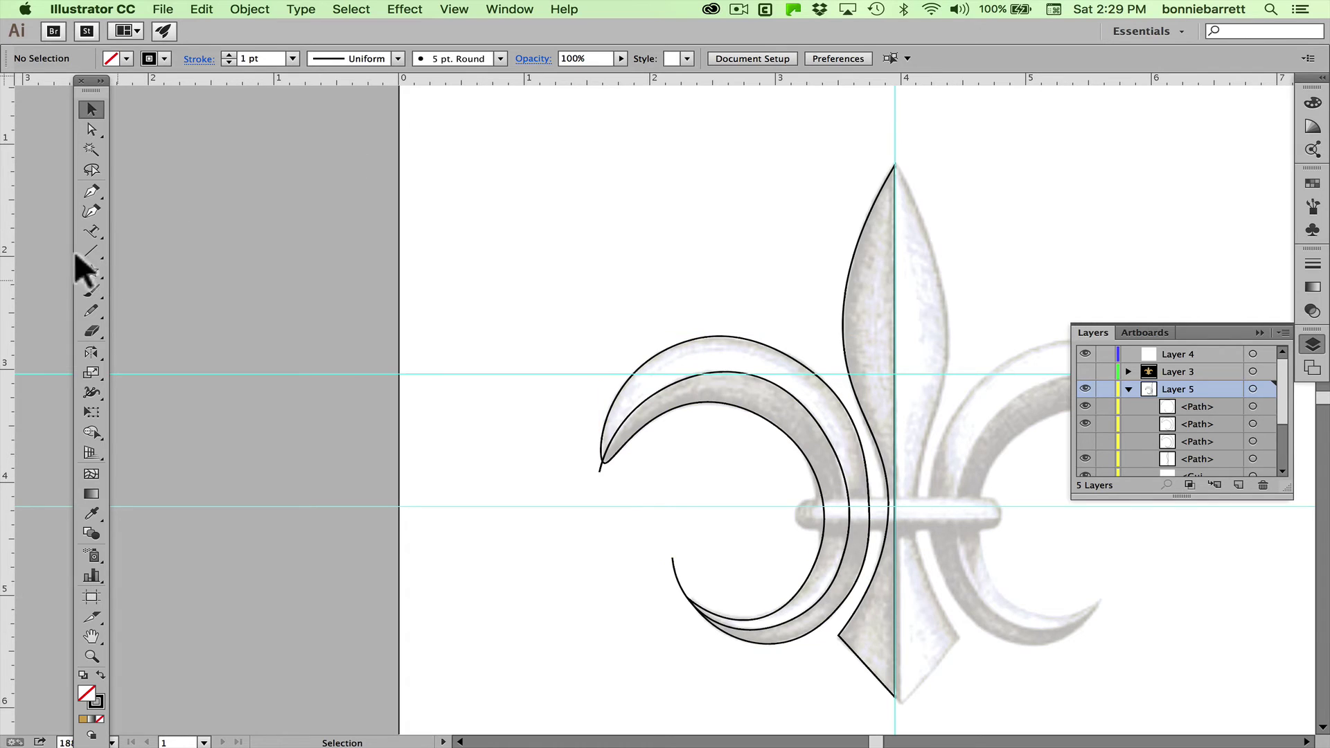
{"action": "left_click", "coordinate": [92, 273]}
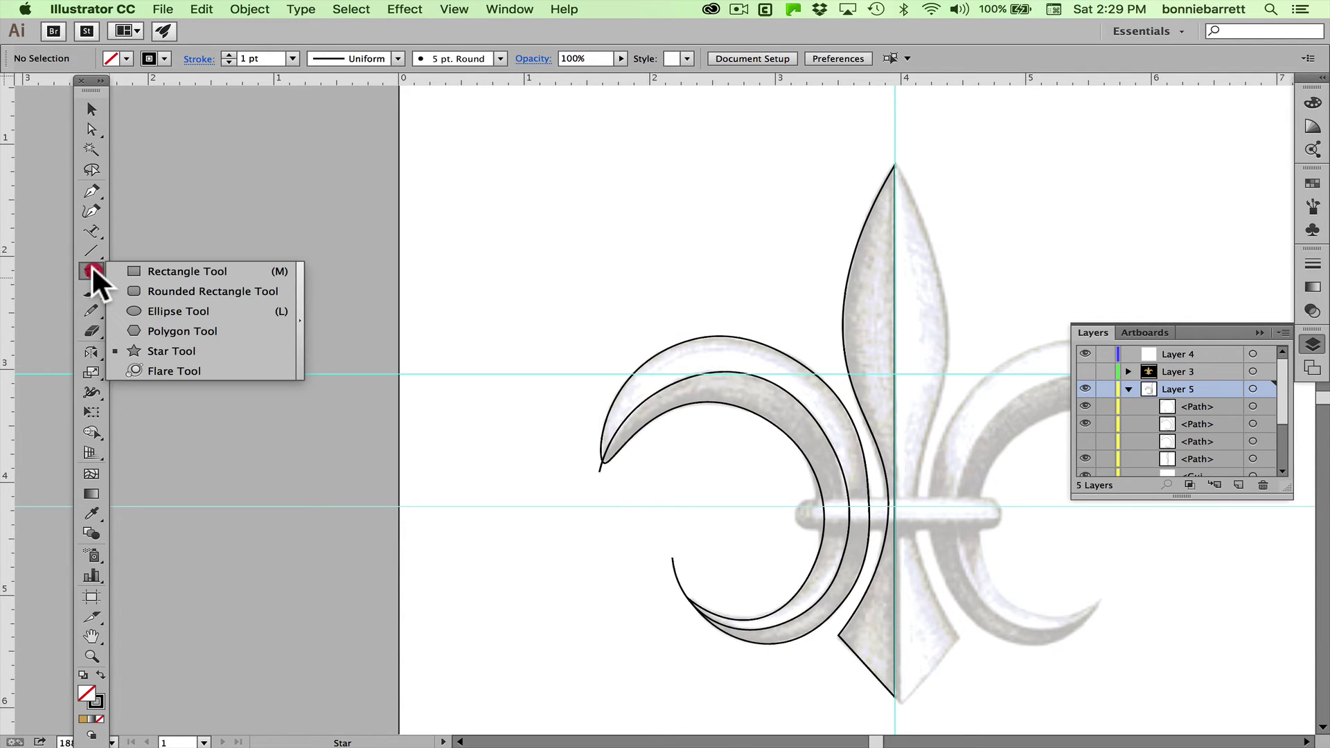
{"action": "left_click_drag", "start_coordinate": [93, 272], "coordinate": [178, 305]}
{"action": "left_click_drag", "start_coordinate": [539, 206], "coordinate": [600, 262]}
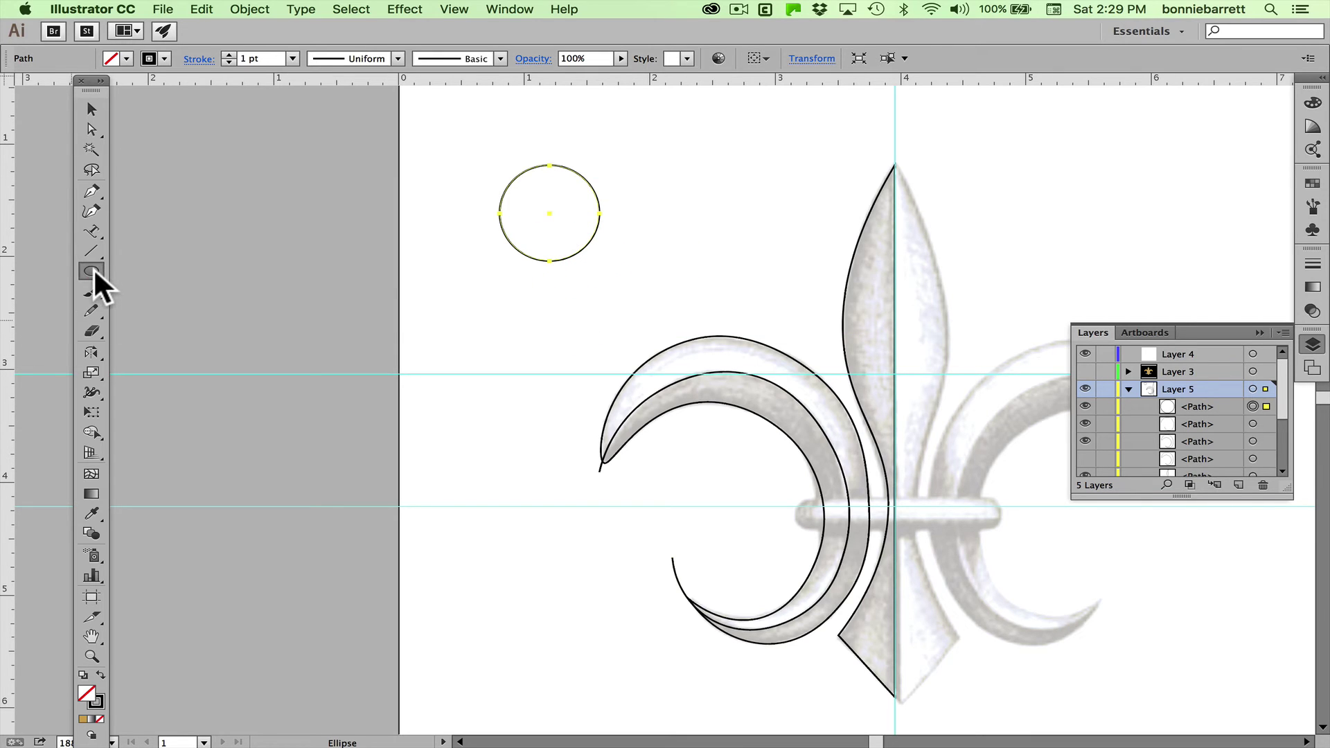
{"action": "left_click_drag", "start_coordinate": [550, 201], "coordinate": [640, 274]}
{"action": "left_click", "coordinate": [88, 108]}
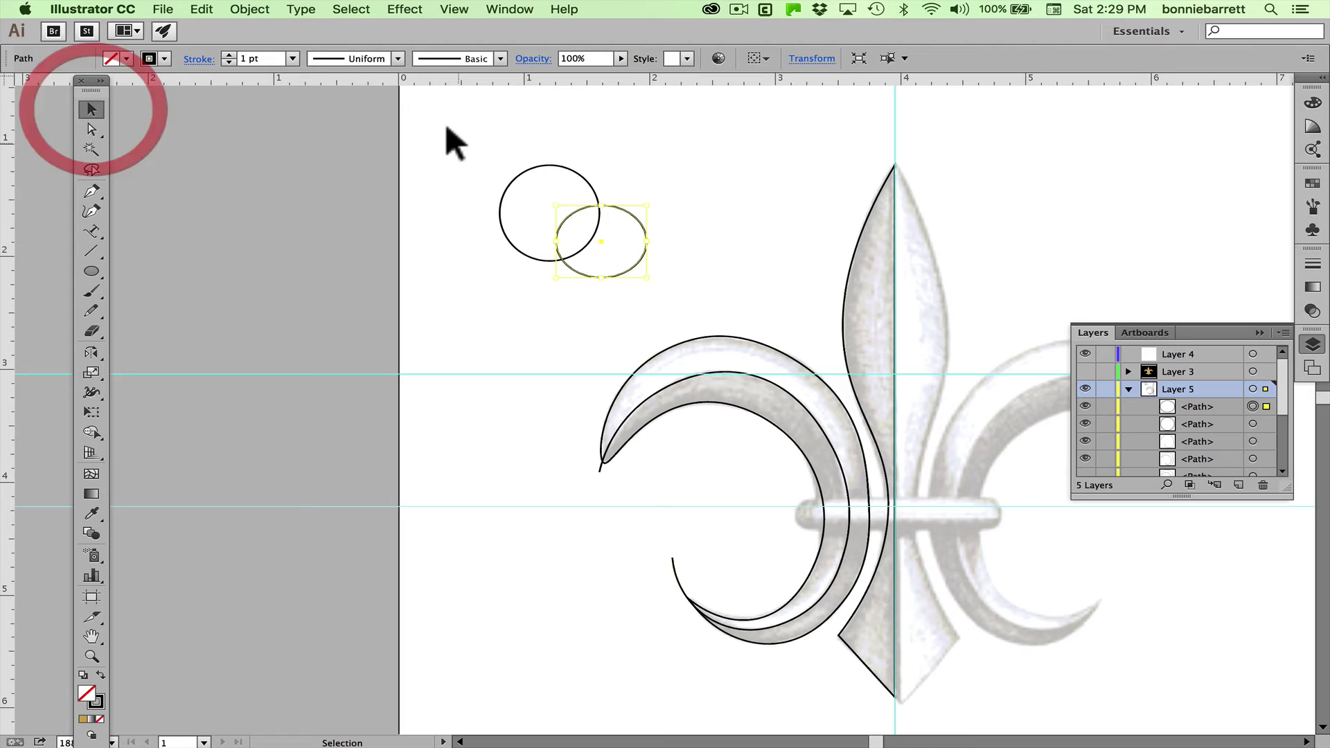
{"action": "left_click_drag", "start_coordinate": [472, 140], "coordinate": [632, 284]}
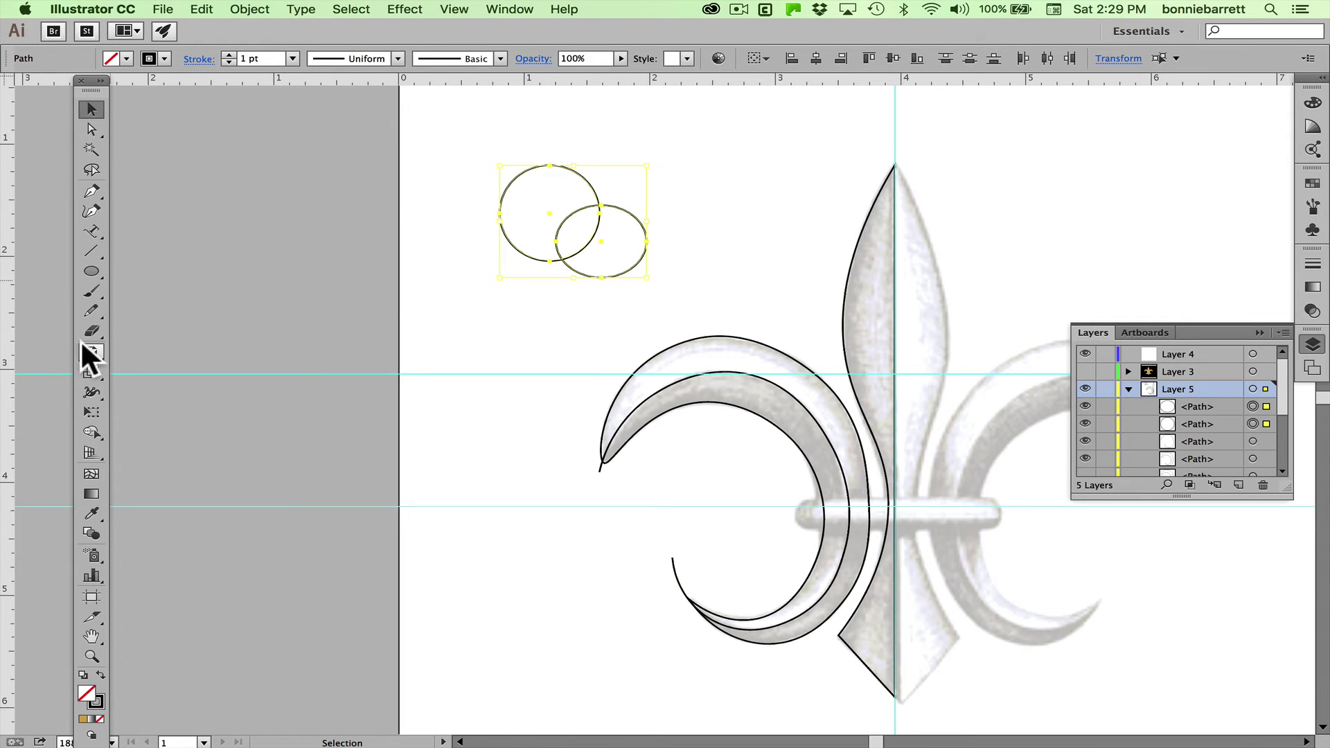
{"action": "left_click", "coordinate": [97, 431]}
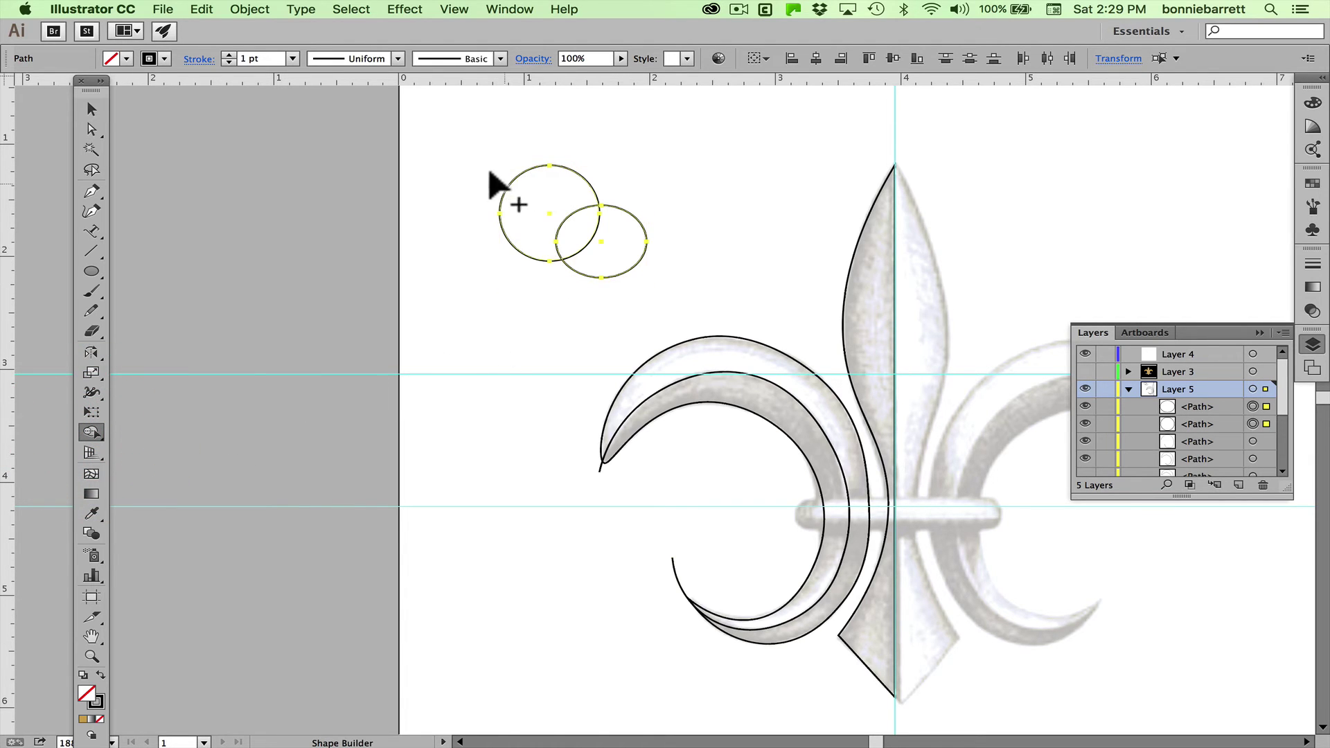
{"action": "left_click", "coordinate": [527, 205]}
{"action": "left_click_drag", "start_coordinate": [526, 205], "coordinate": [604, 232]}
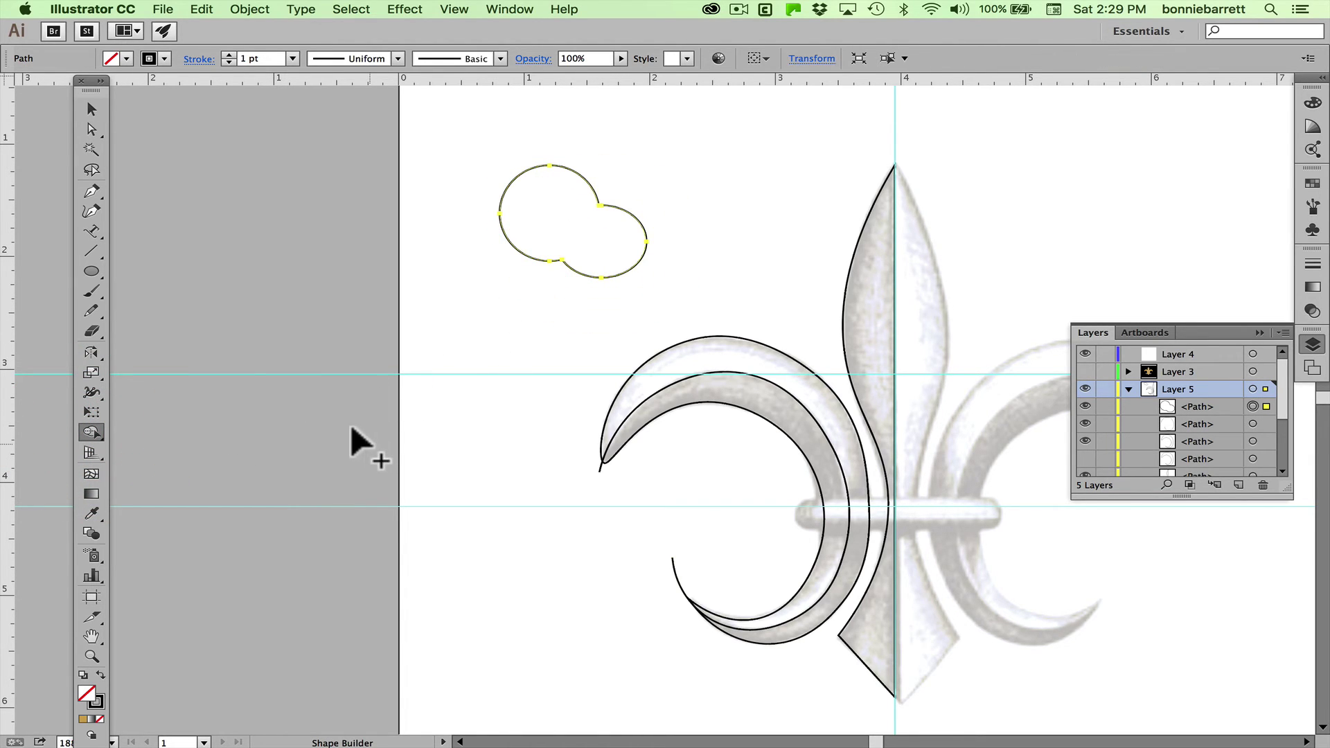
{"action": "key", "text": "super+z"}
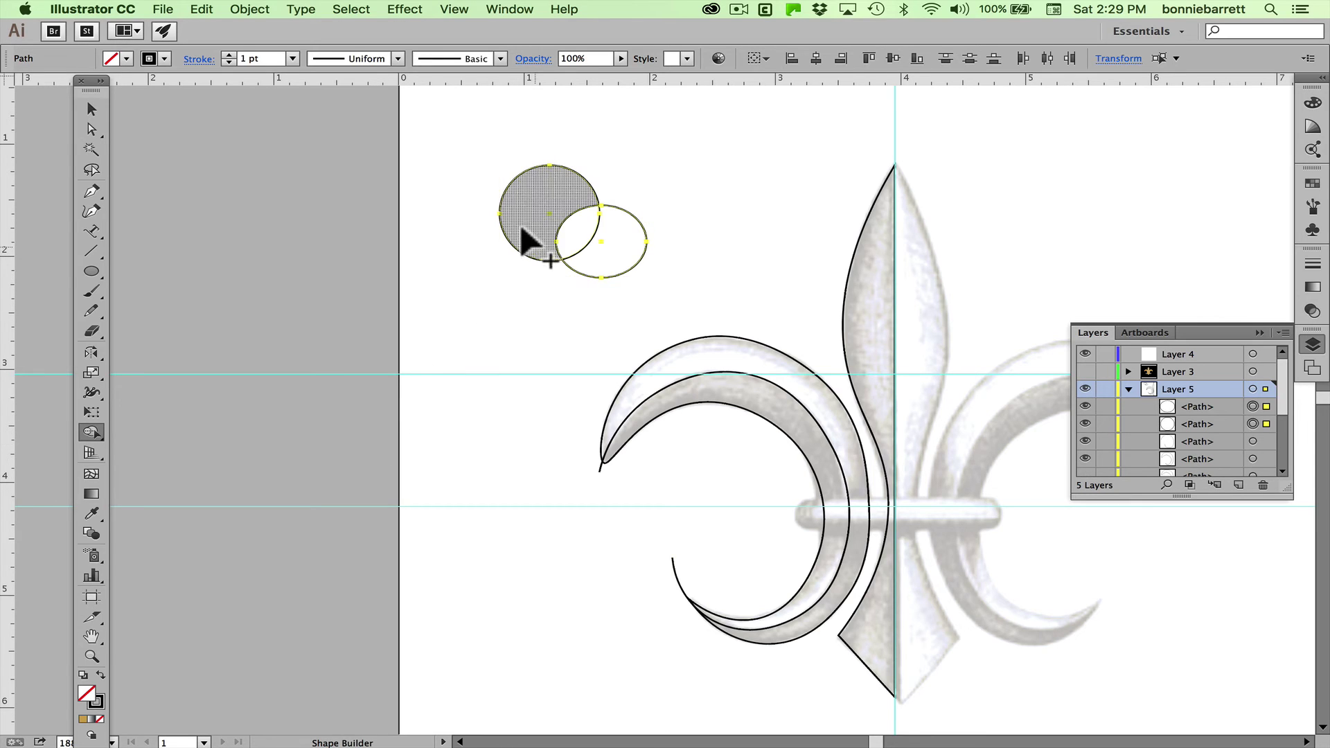
{"action": "left_click_drag", "start_coordinate": [558, 221], "coordinate": [601, 243]}
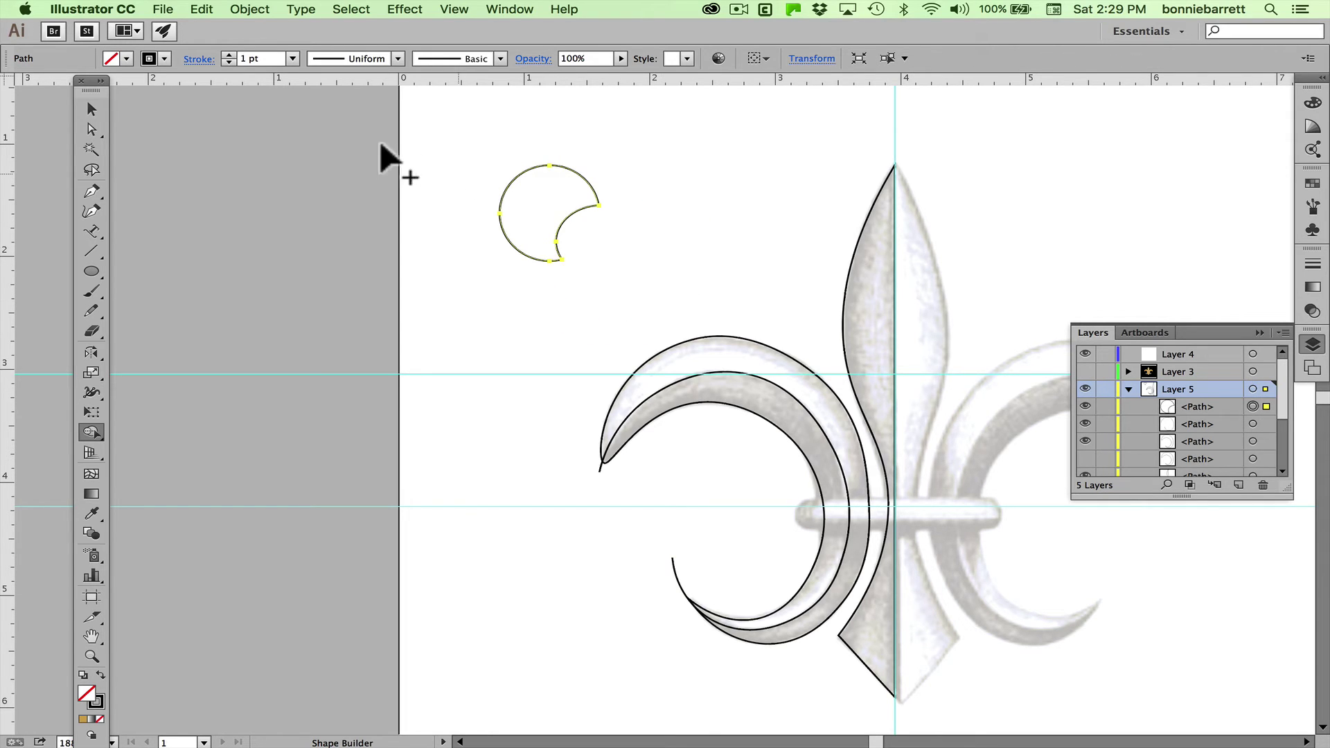
{"action": "left_click", "coordinate": [94, 106]}
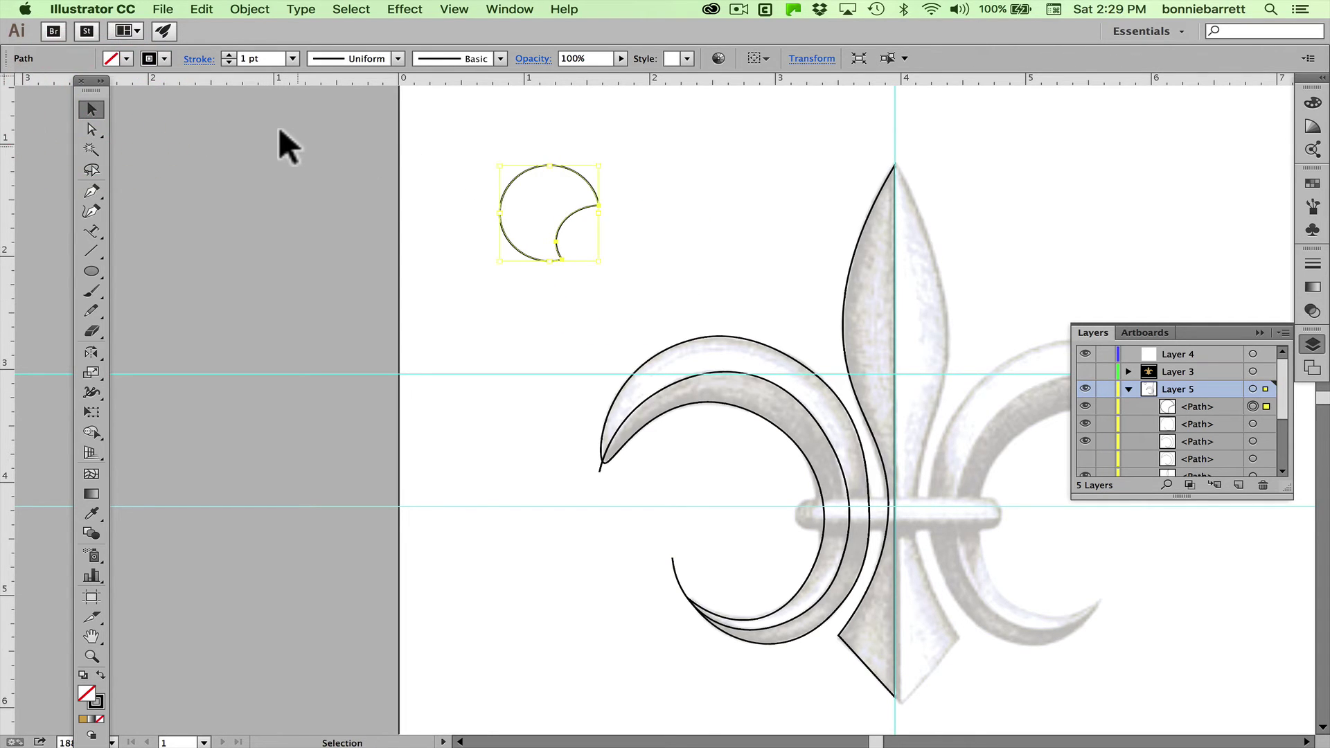
{"action": "key", "text": "Delete"}
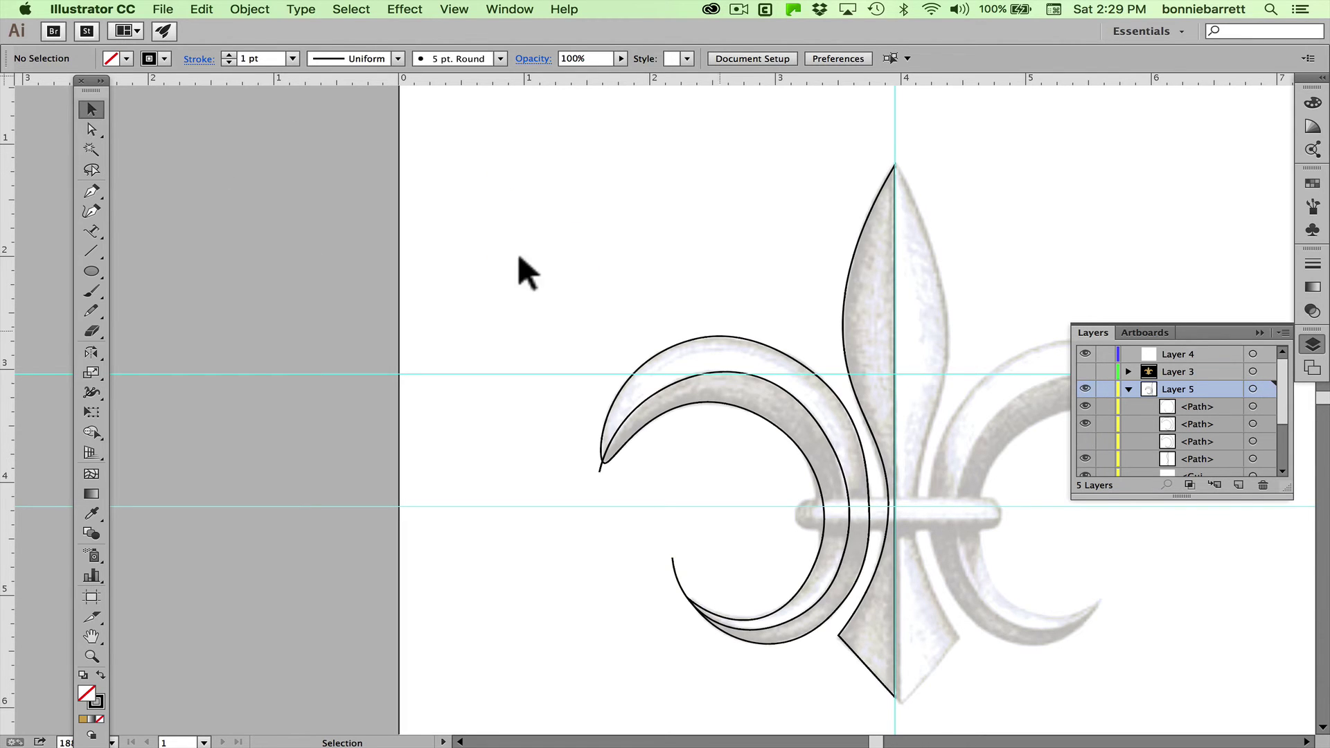
Select both left scroll paths and remove the outer sliver with the Shape Builder tool
{"action": "left_click_drag", "start_coordinate": [560, 303], "coordinate": [687, 452]}
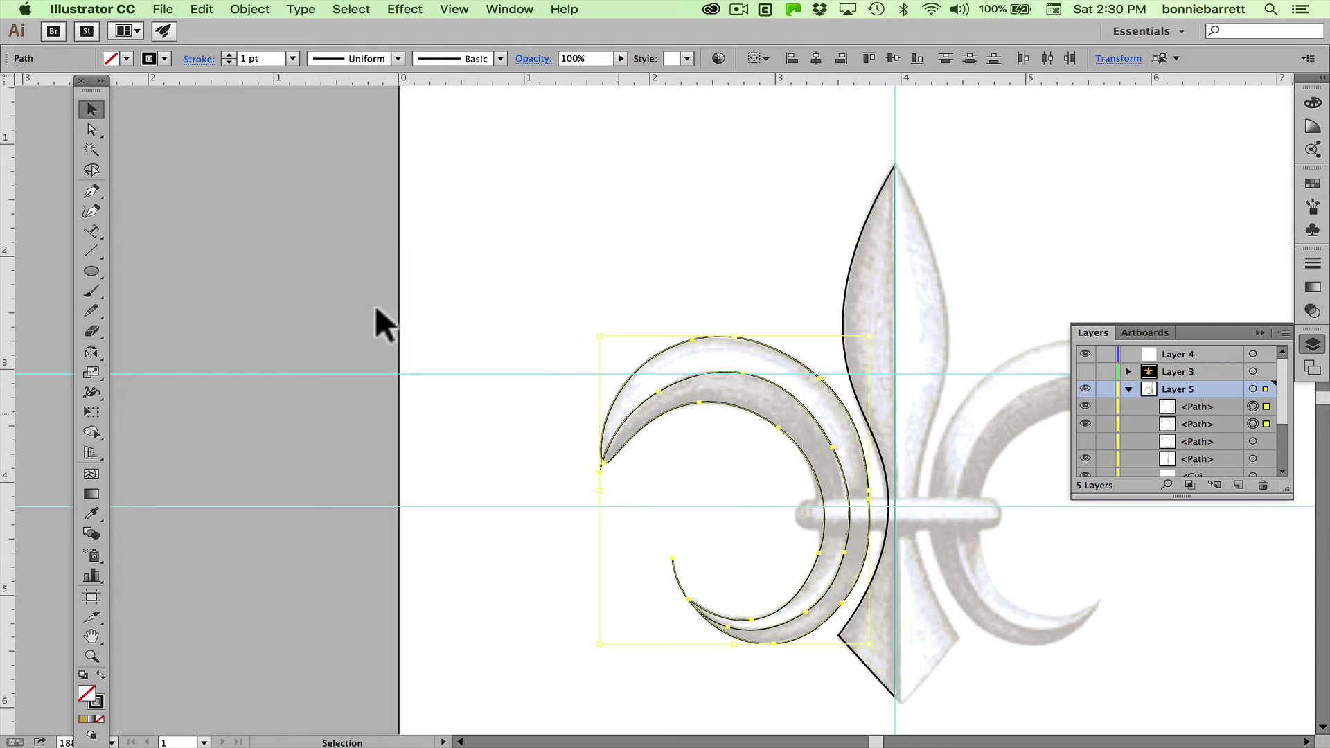
{"action": "left_click", "coordinate": [94, 430]}
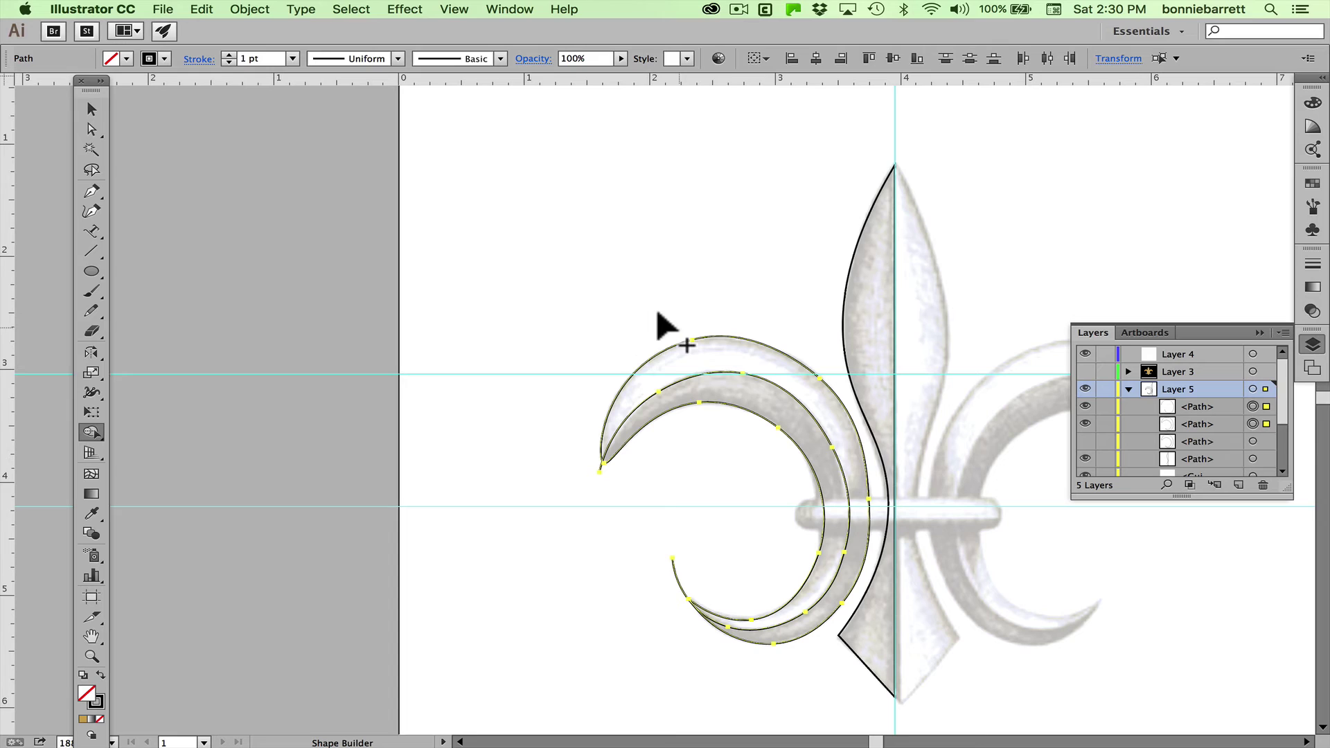
{"action": "left_click_drag", "start_coordinate": [618, 341], "coordinate": [635, 348]}
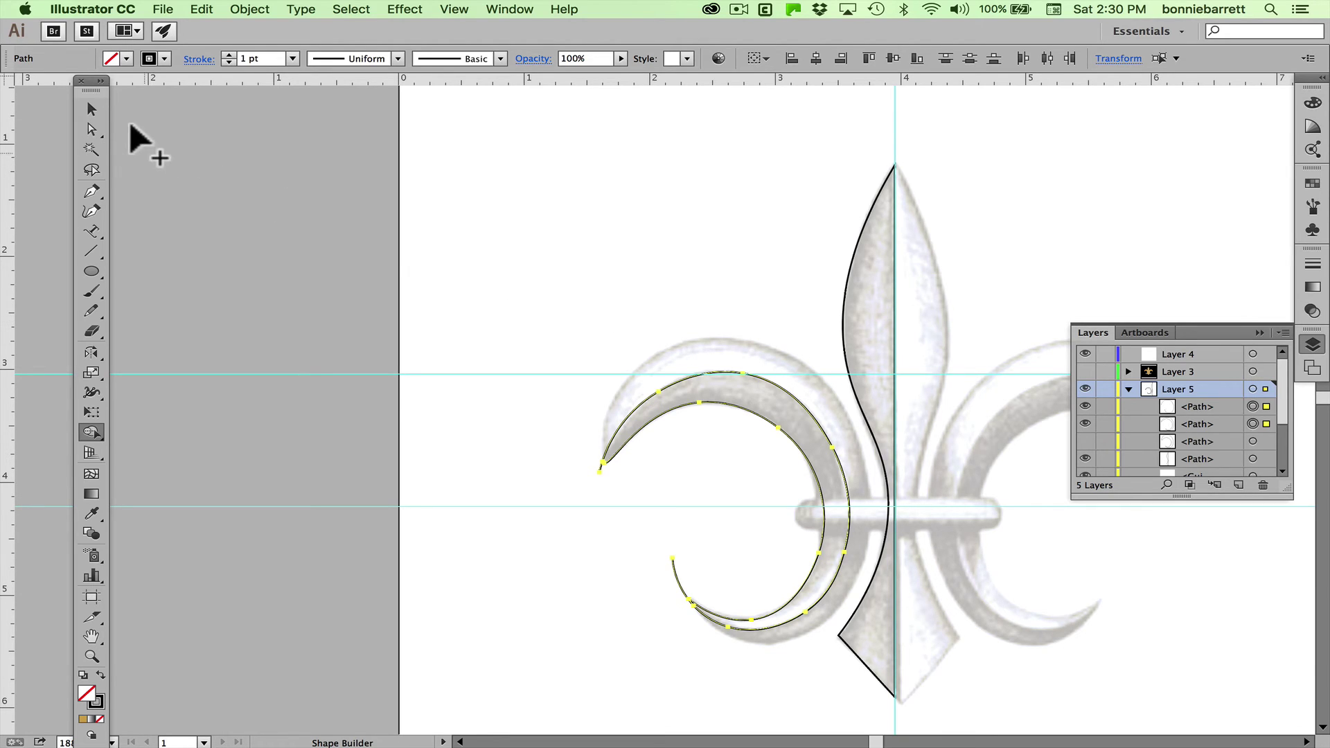
Select and delete the leftover crescent path
{"action": "left_click", "coordinate": [101, 109]}
{"action": "left_click", "coordinate": [597, 492]}
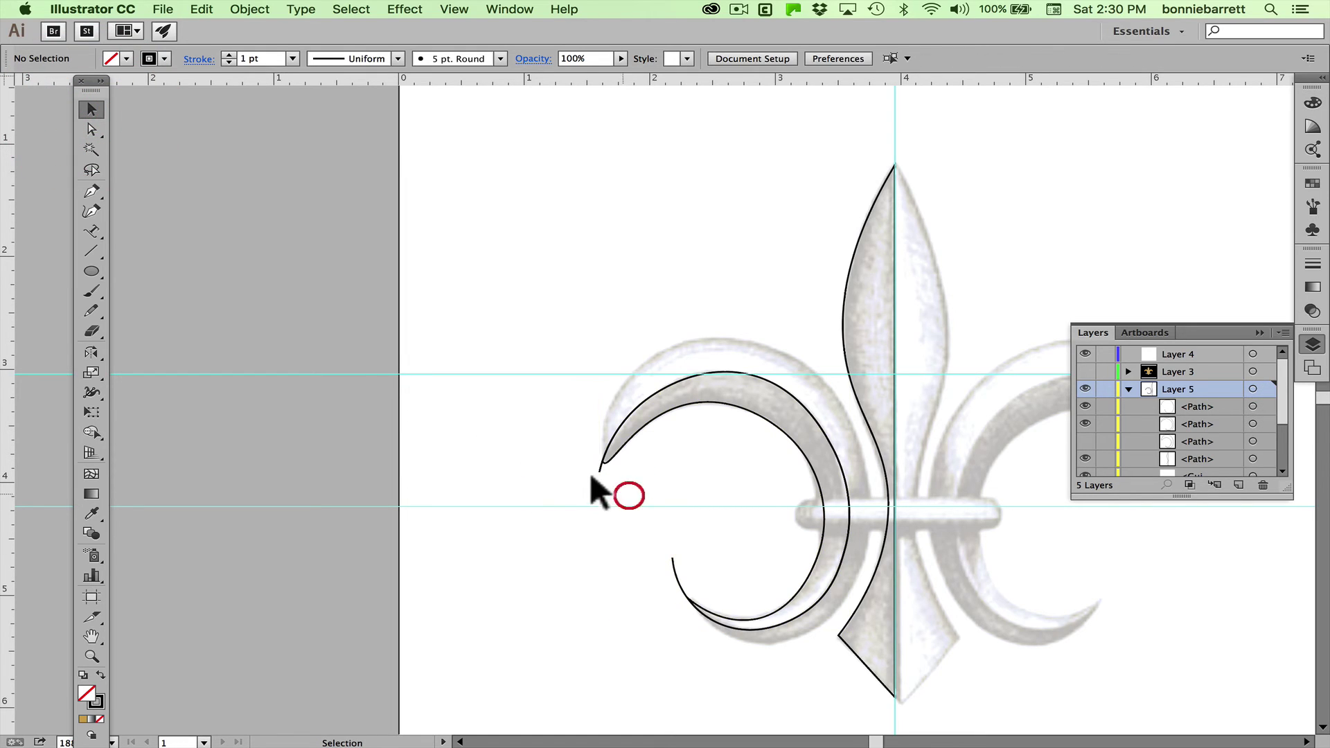
{"action": "left_click", "coordinate": [583, 455]}
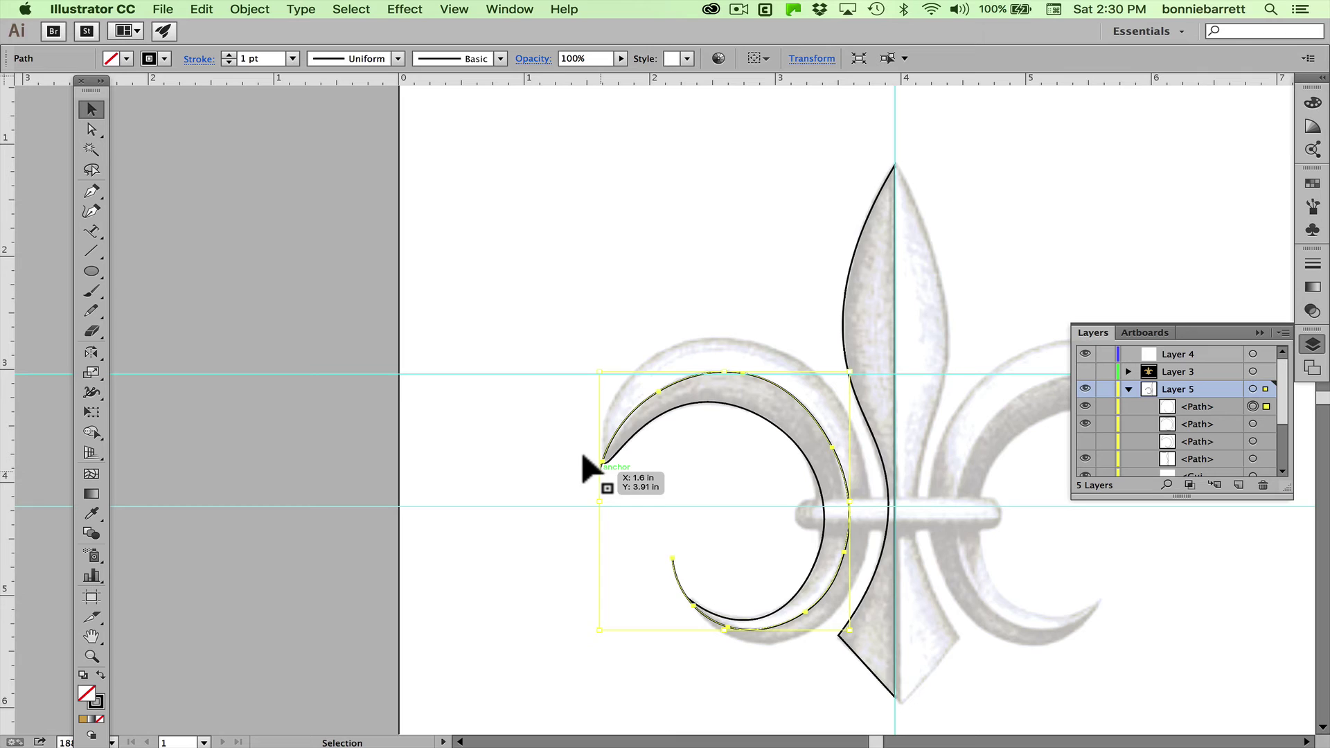
{"action": "key", "text": "Delete"}
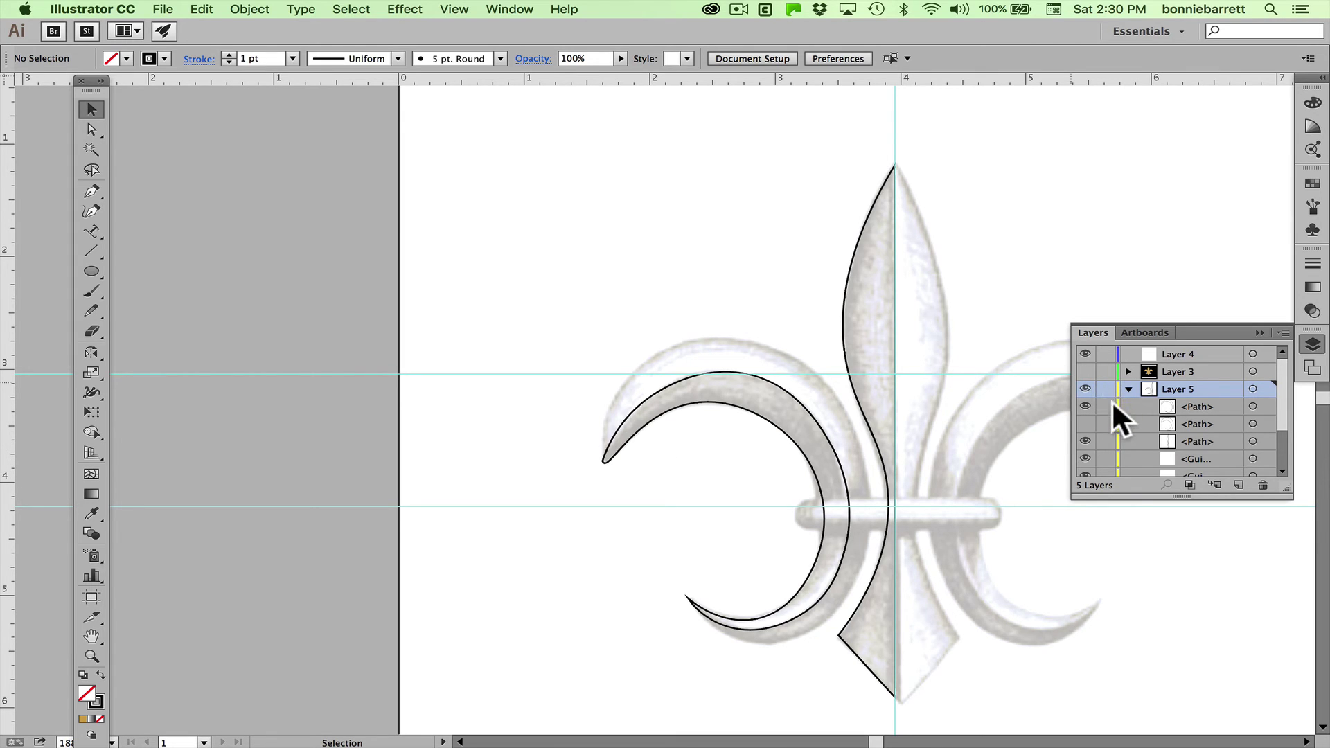
Show the outer crescent path and select all three left crescent paths
{"action": "left_click", "coordinate": [1085, 424]}
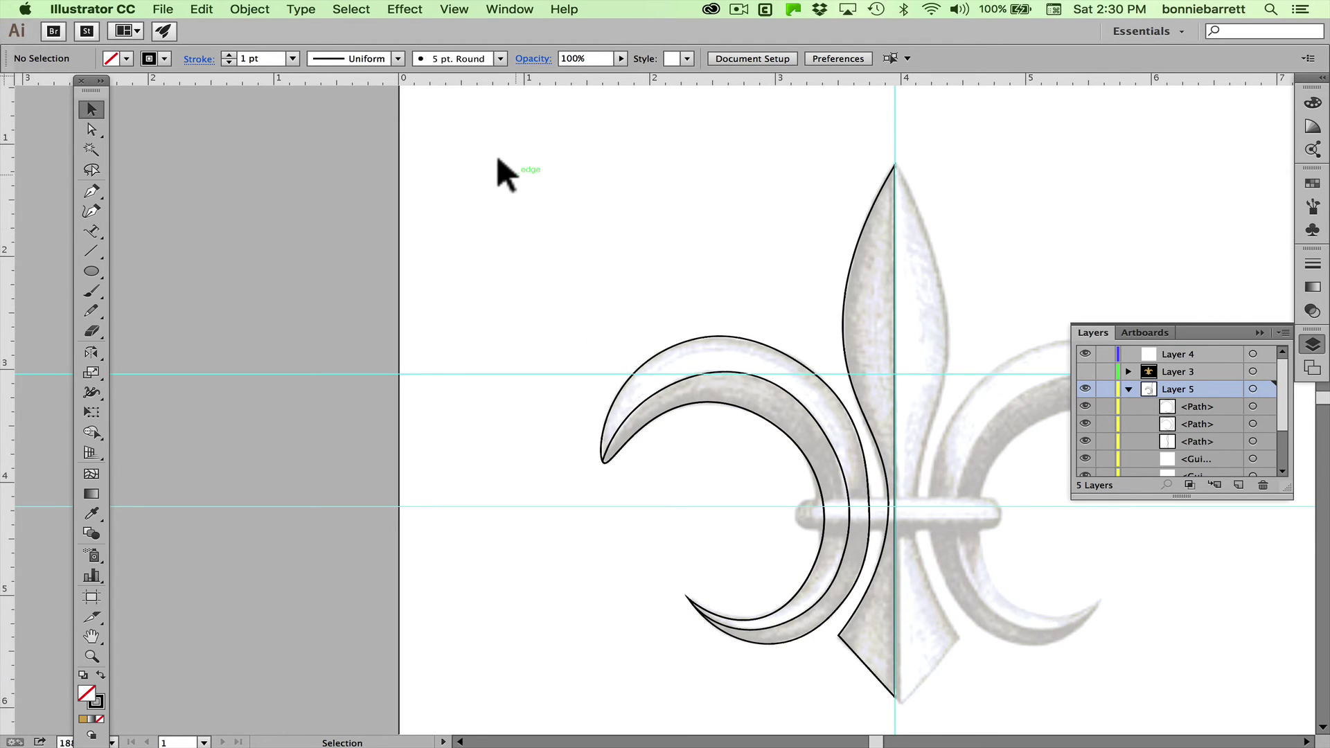
{"action": "left_click_drag", "start_coordinate": [521, 170], "coordinate": [943, 707]}
{"action": "left_click_drag", "start_coordinate": [943, 707], "coordinate": [943, 706]}
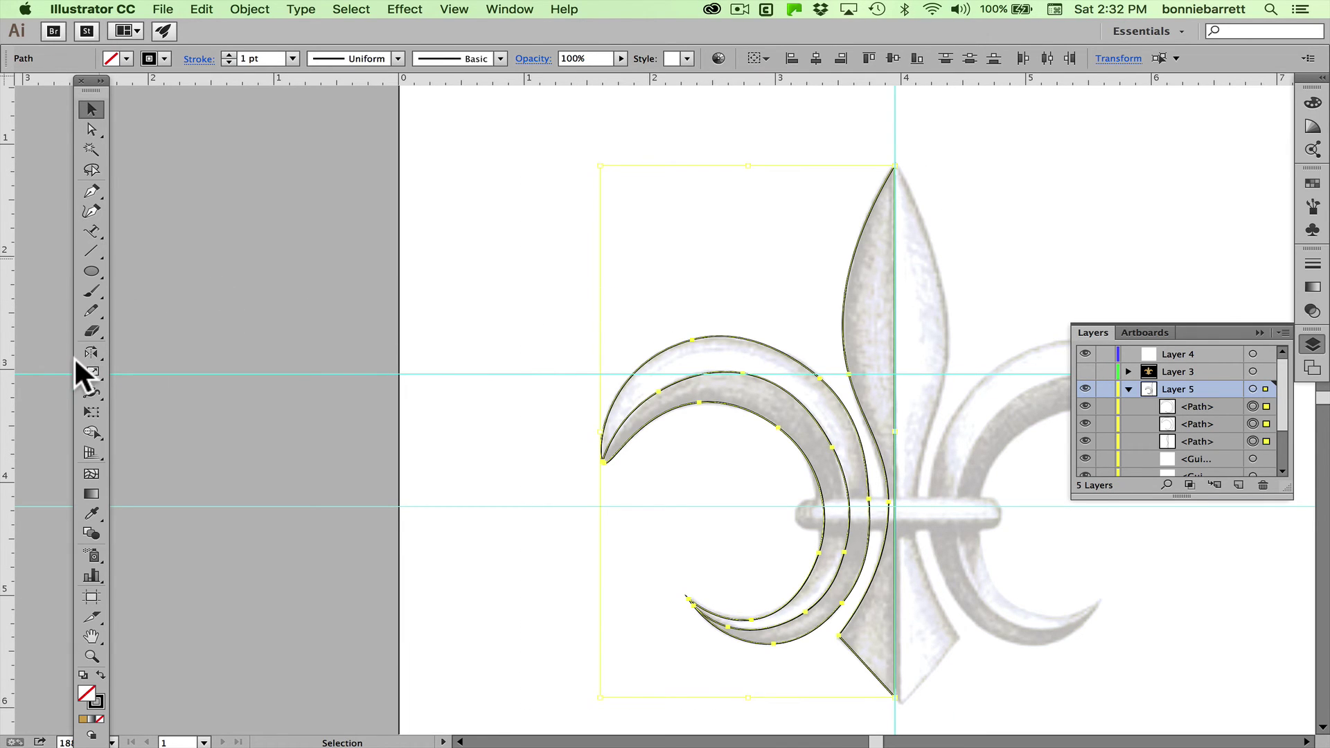
Reflect the paths vertically as a copy across the centre guide, then hide the template
{"action": "left_click", "coordinate": [91, 352]}
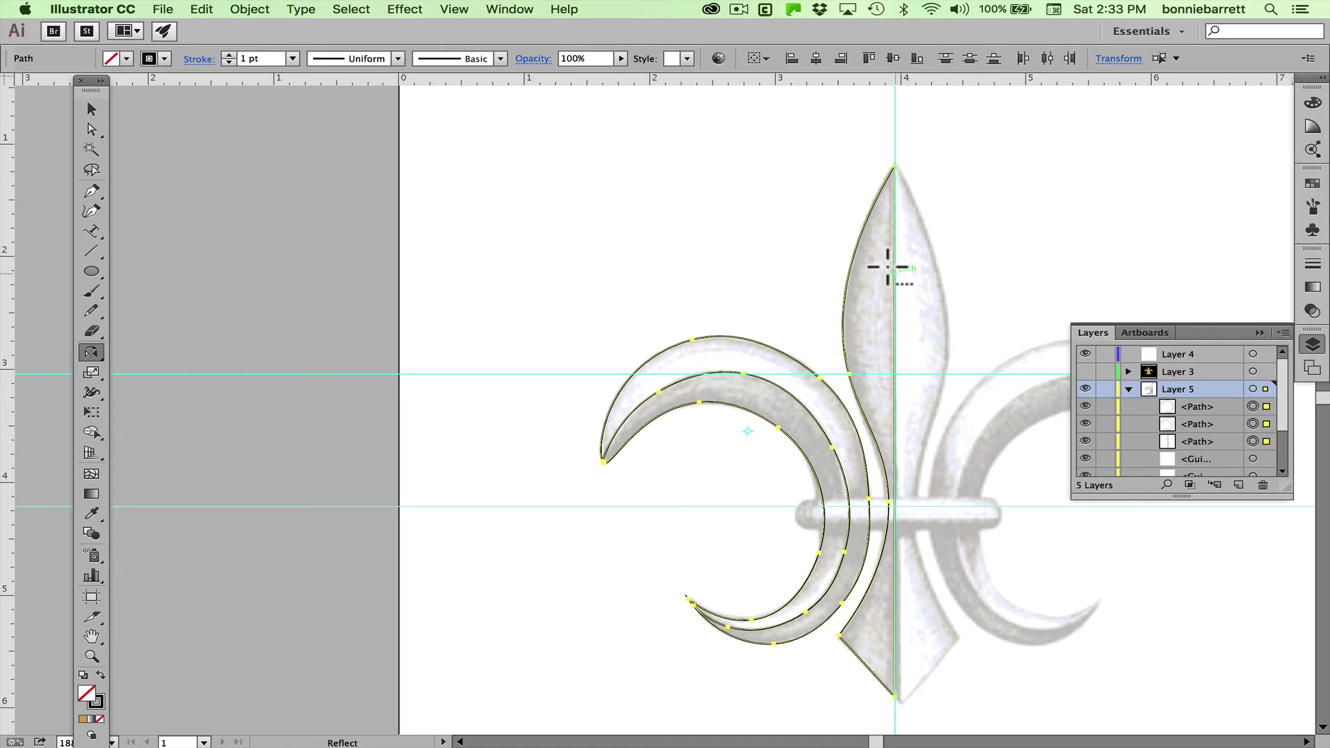
{"action": "left_click", "coordinate": [892, 271], "text": "alt"}
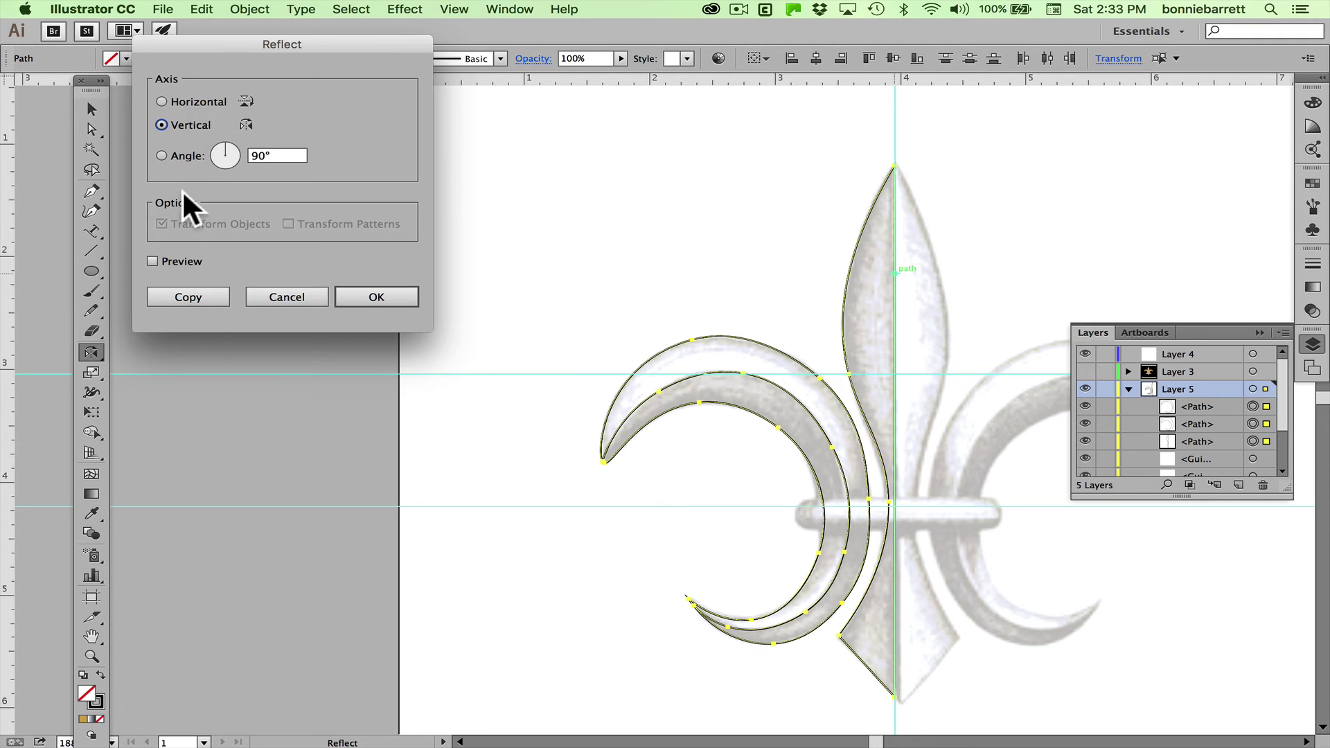
{"action": "left_click", "coordinate": [184, 290]}
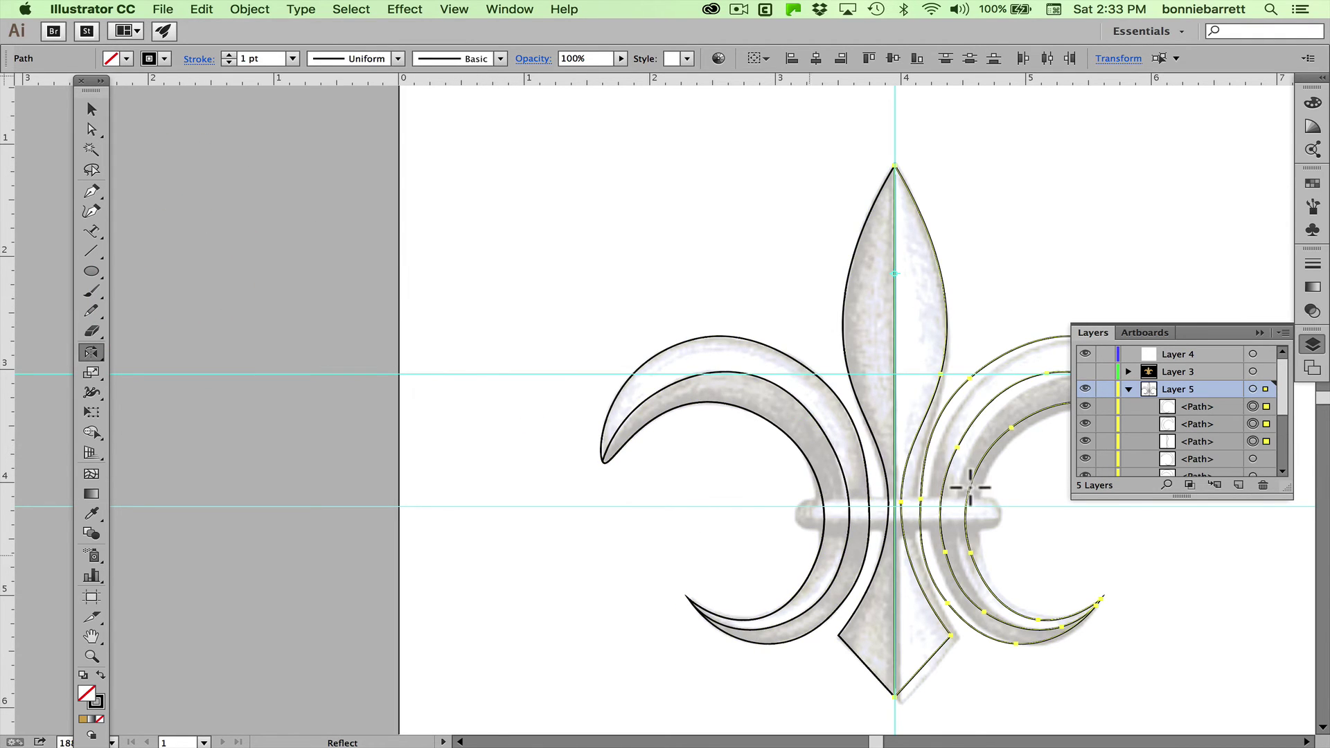
{"action": "left_click_drag", "start_coordinate": [1282, 383], "coordinate": [1283, 475]}
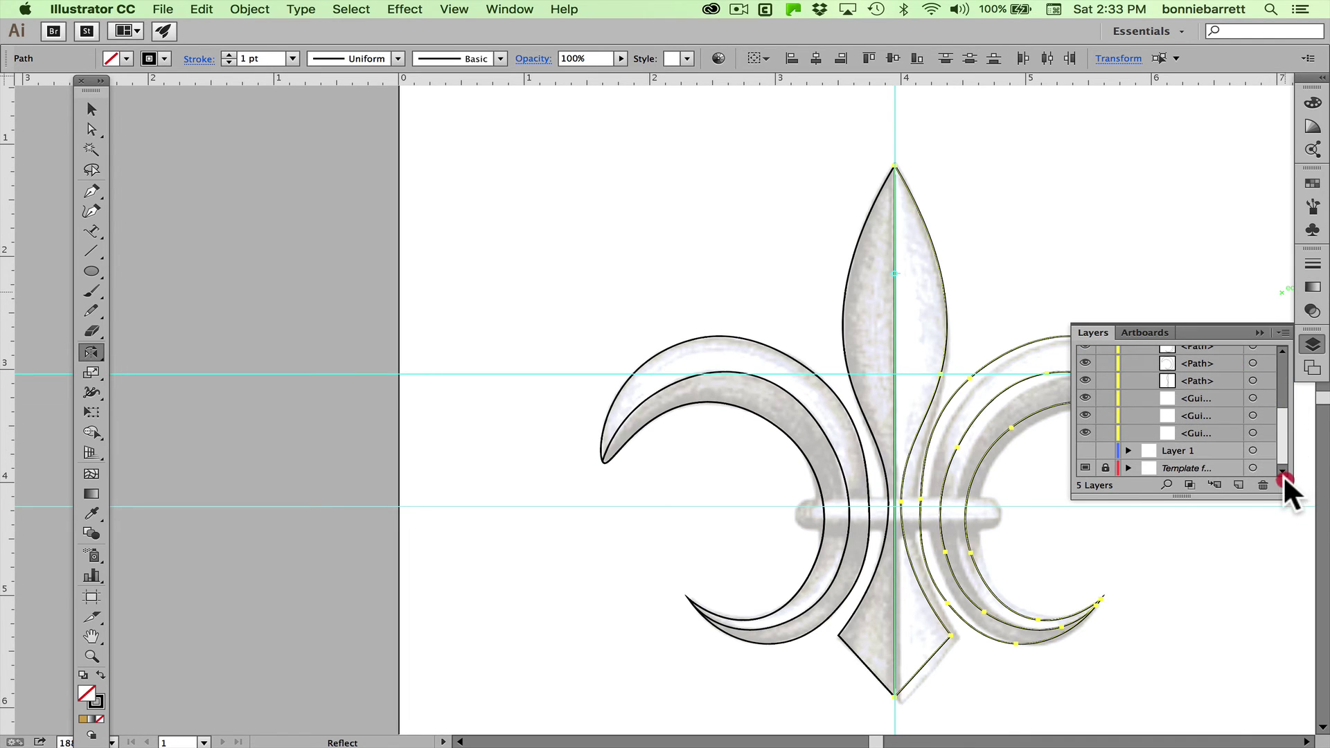
{"action": "left_click", "coordinate": [1082, 467]}
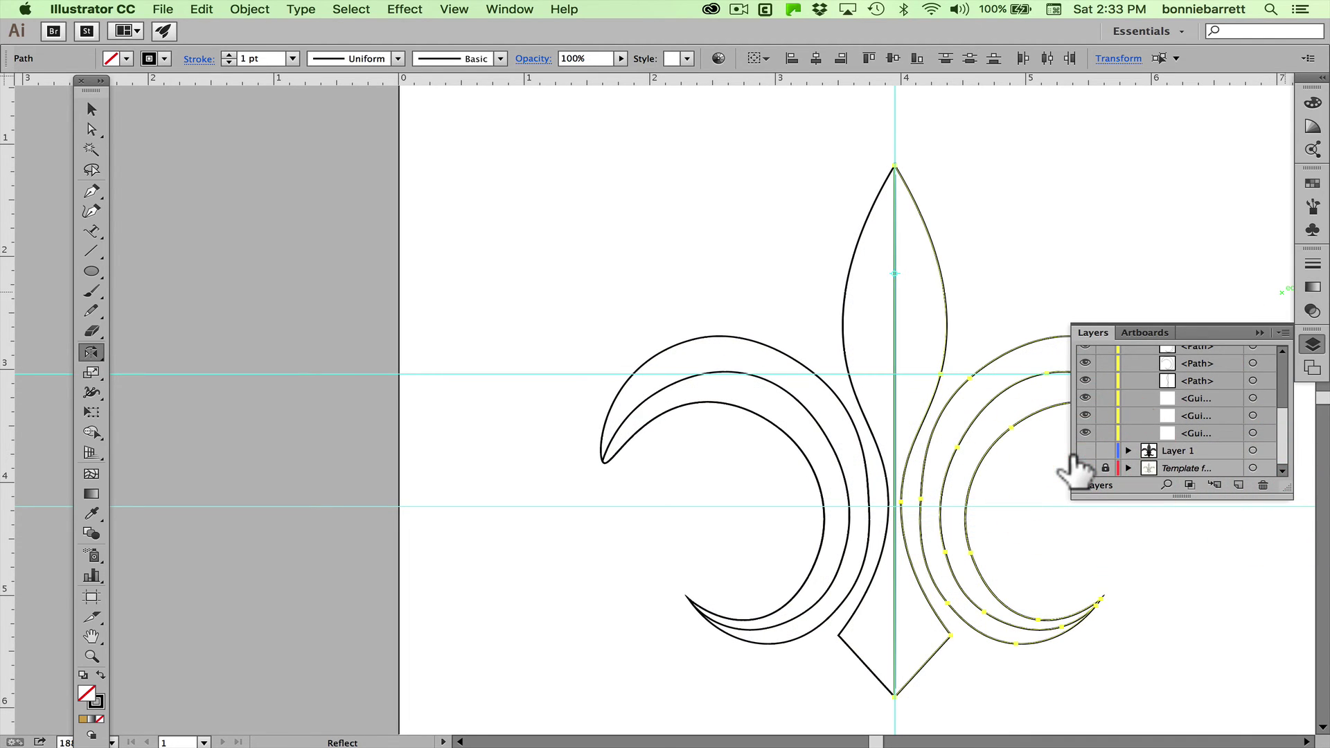
Add the gold colour group from the Metal swatch library to the document swatches
{"action": "left_click", "coordinate": [1313, 181]}
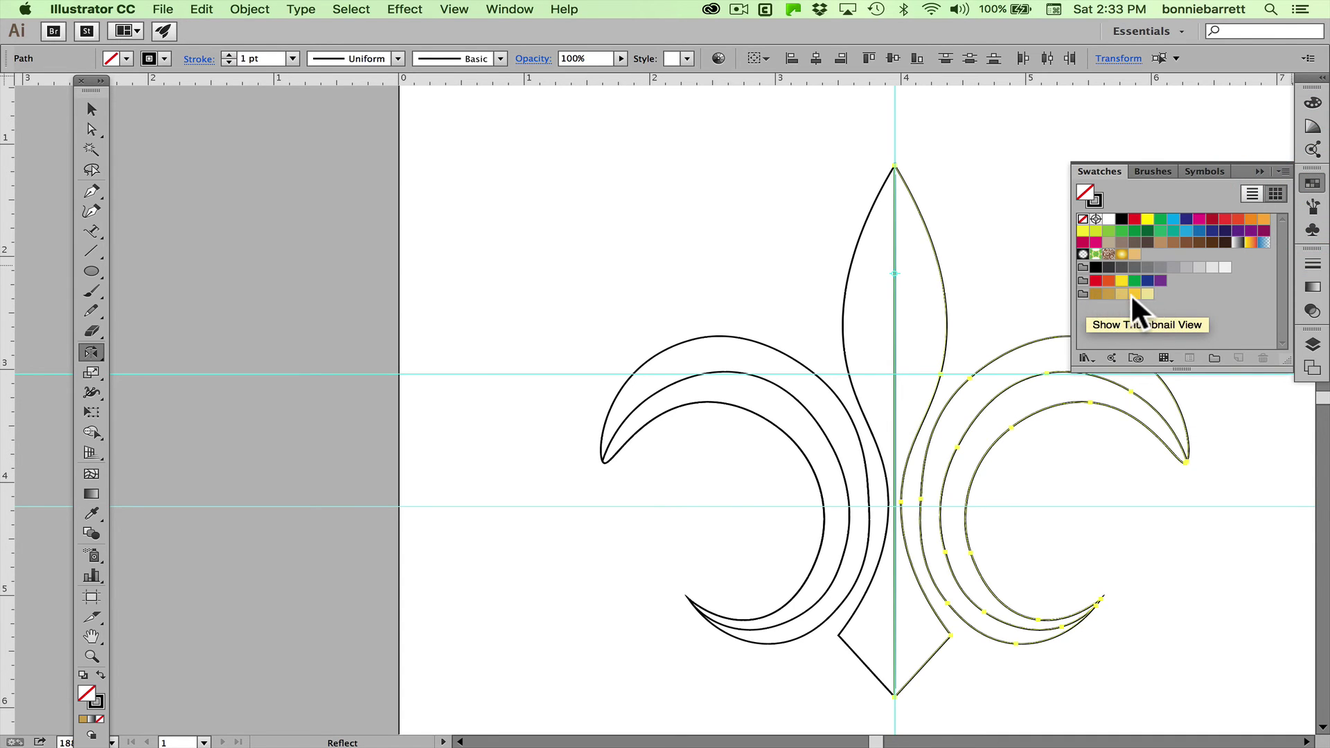
{"action": "left_click", "coordinate": [1085, 356]}
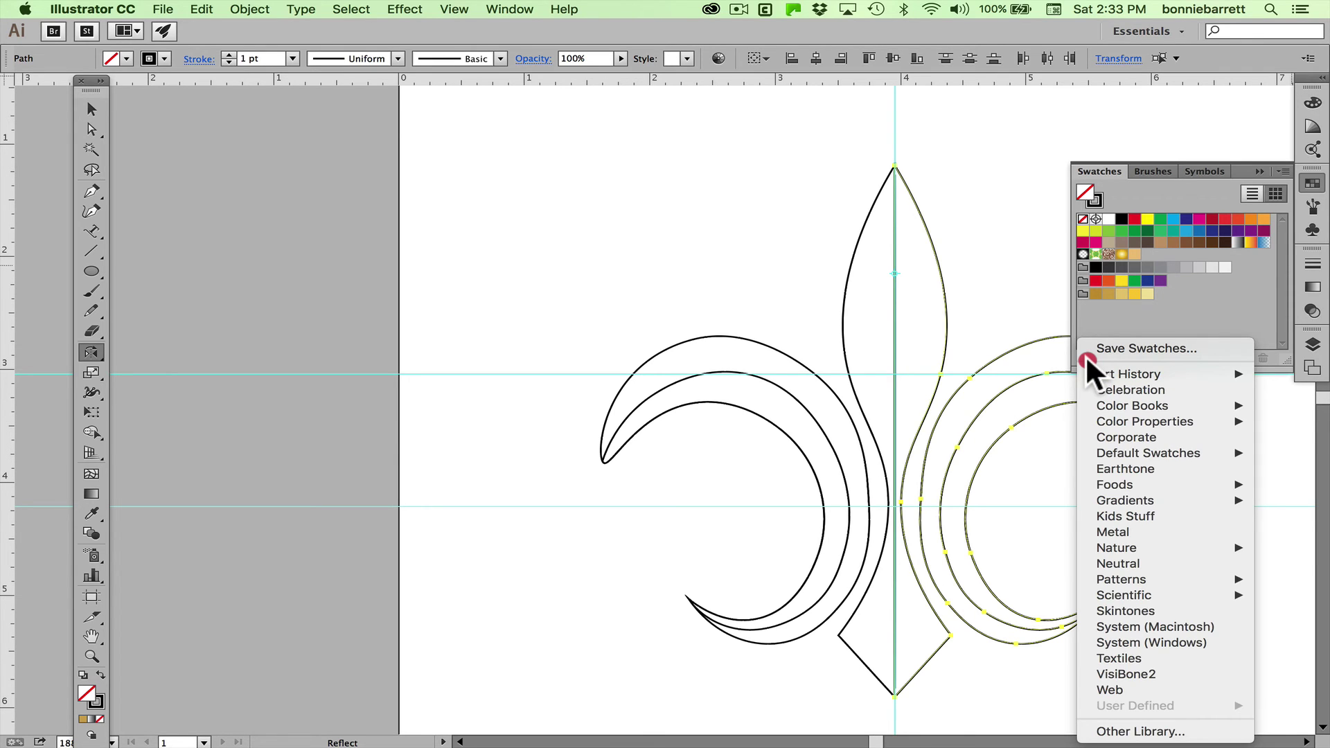
{"action": "left_click", "coordinate": [1106, 531]}
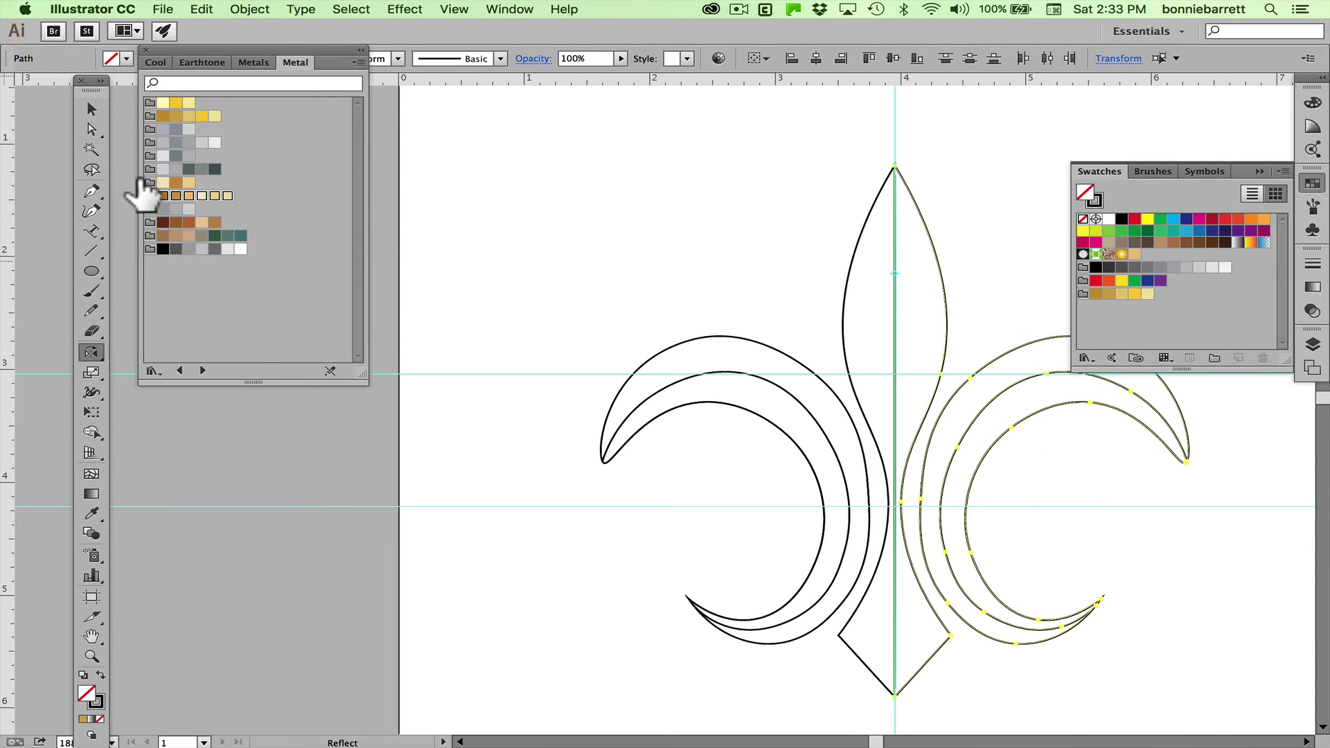
{"action": "left_click", "coordinate": [148, 196]}
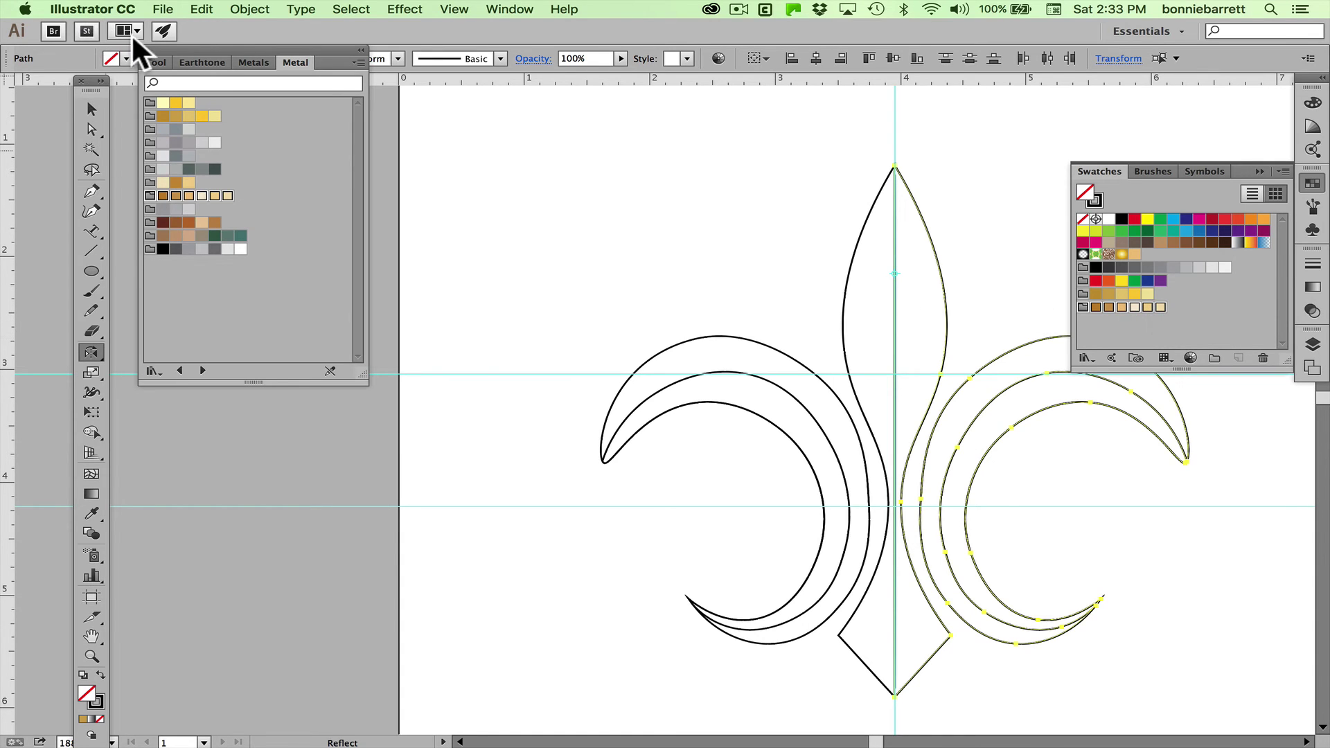
{"action": "left_click", "coordinate": [146, 49]}
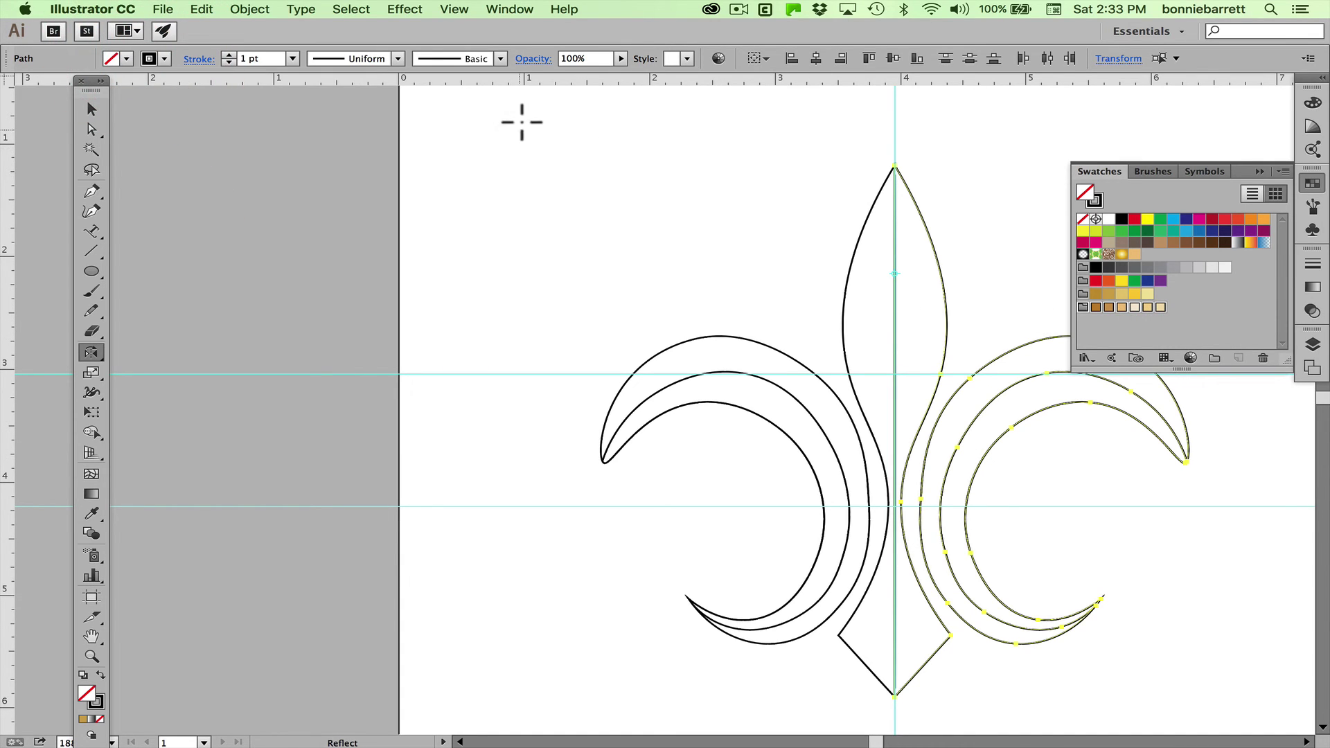
Fill the left inner crescent with dark gold and its outer arc with light gold
{"action": "left_click", "coordinate": [90, 109]}
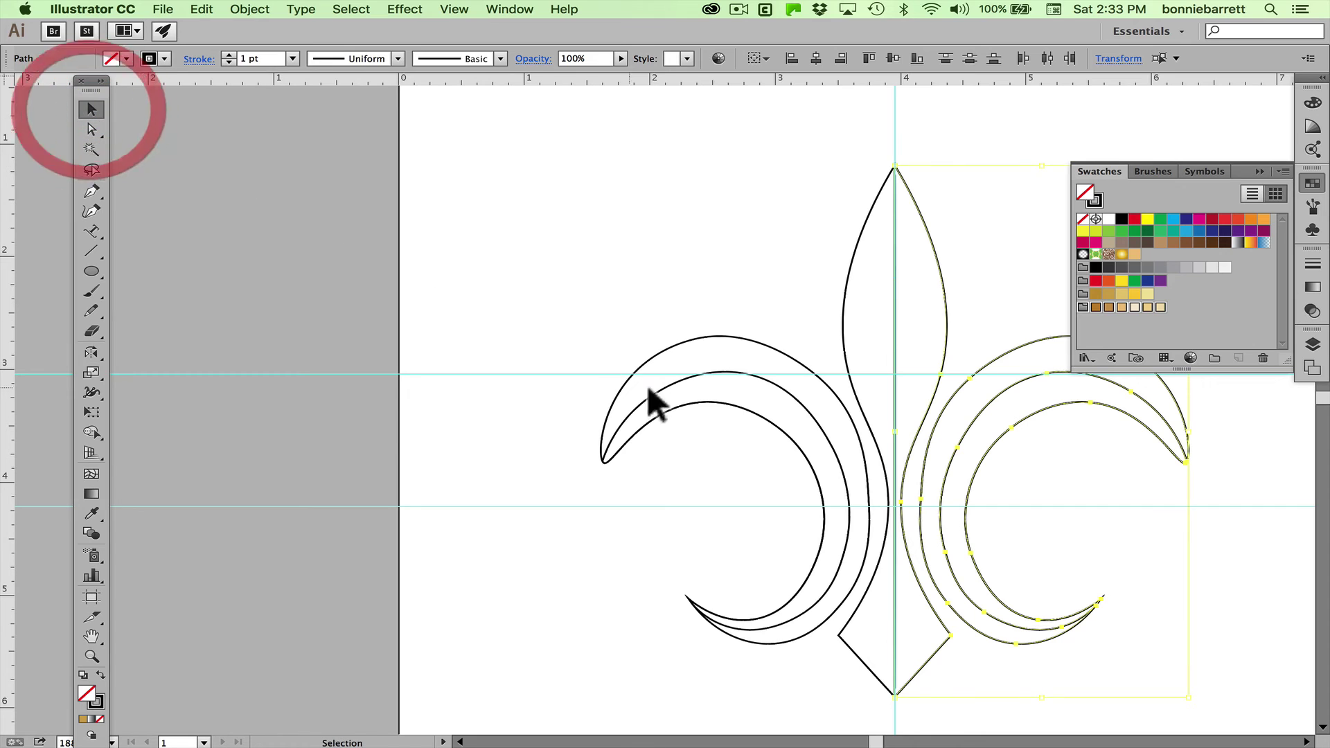
{"action": "left_click", "coordinate": [691, 417]}
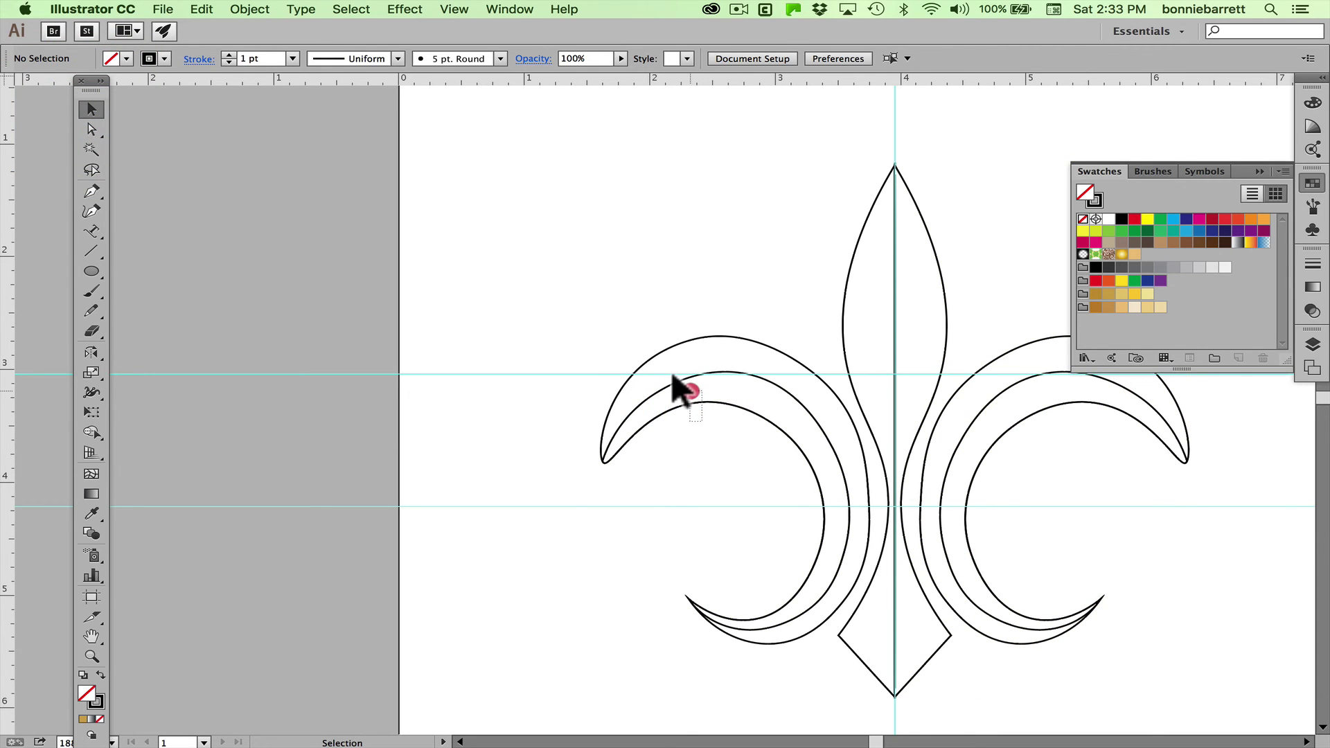
{"action": "left_click", "coordinate": [670, 379]}
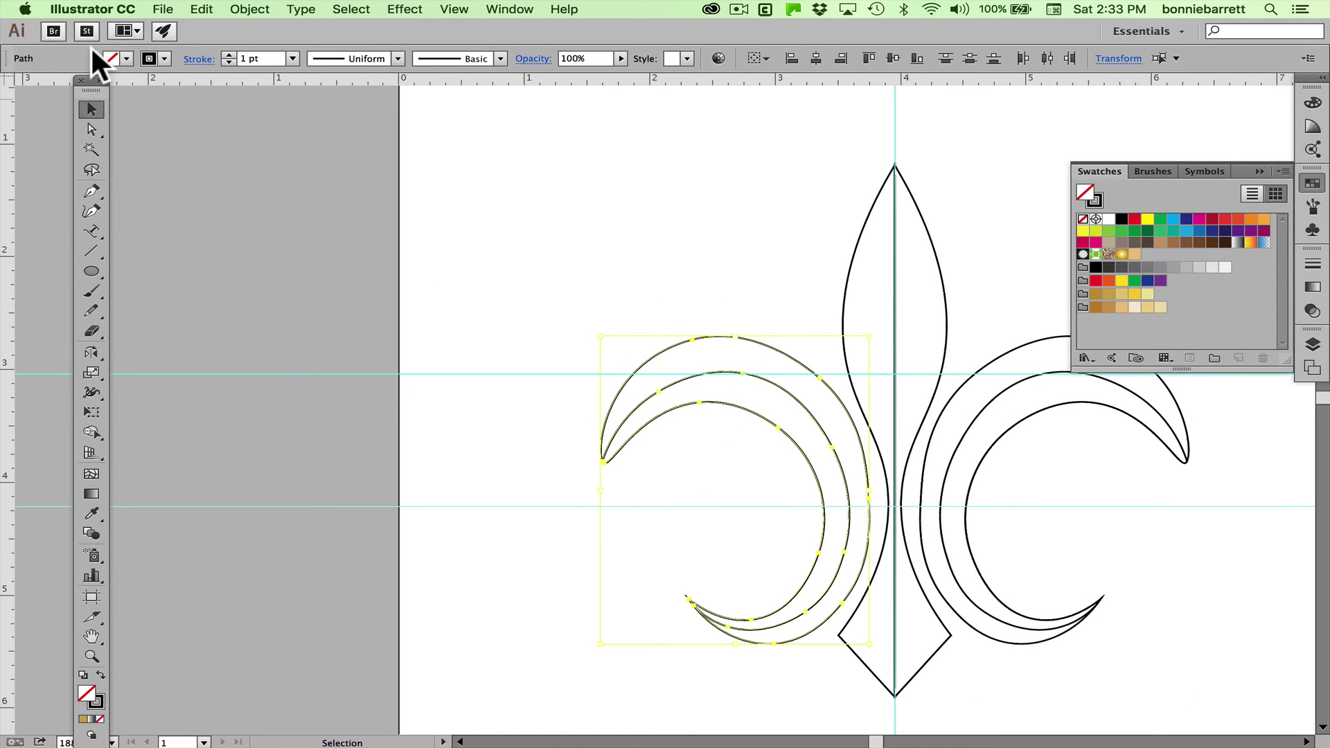
{"action": "left_click", "coordinate": [253, 176]}
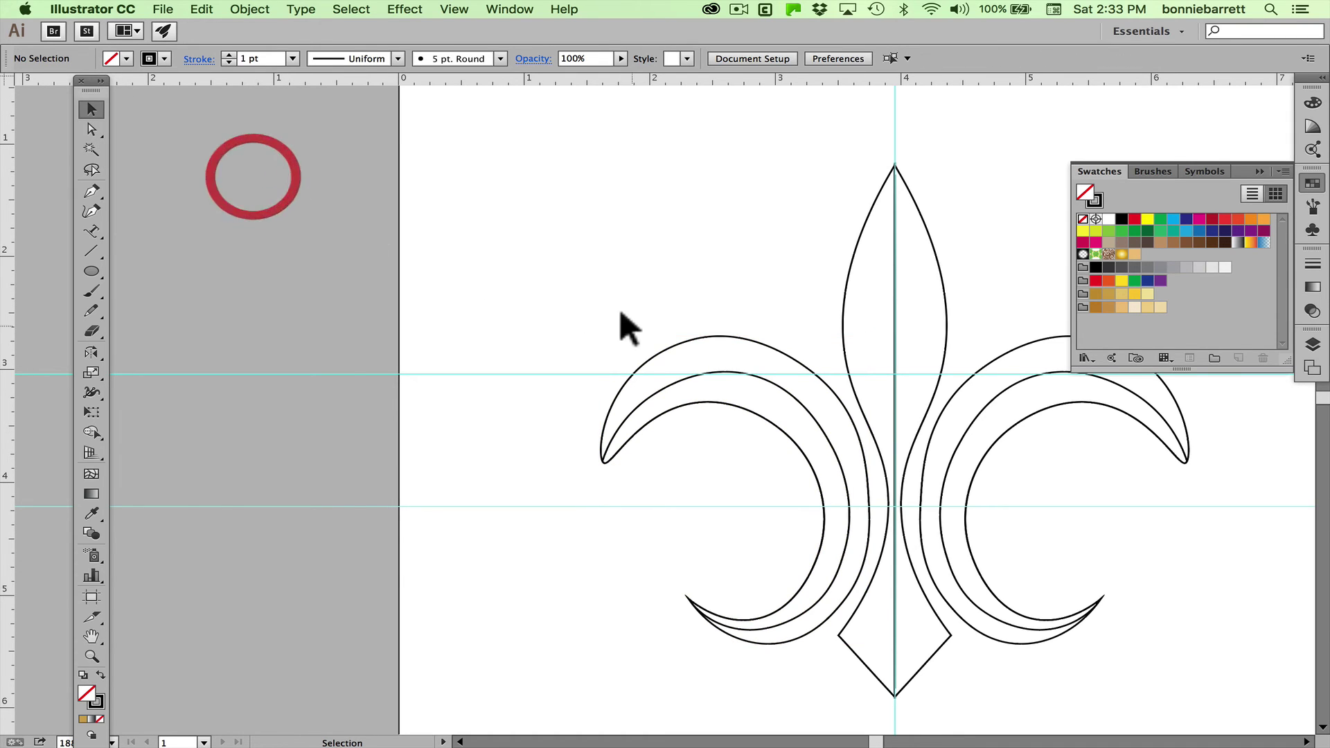
{"action": "left_click", "coordinate": [718, 381]}
{"action": "left_click", "coordinate": [705, 389]}
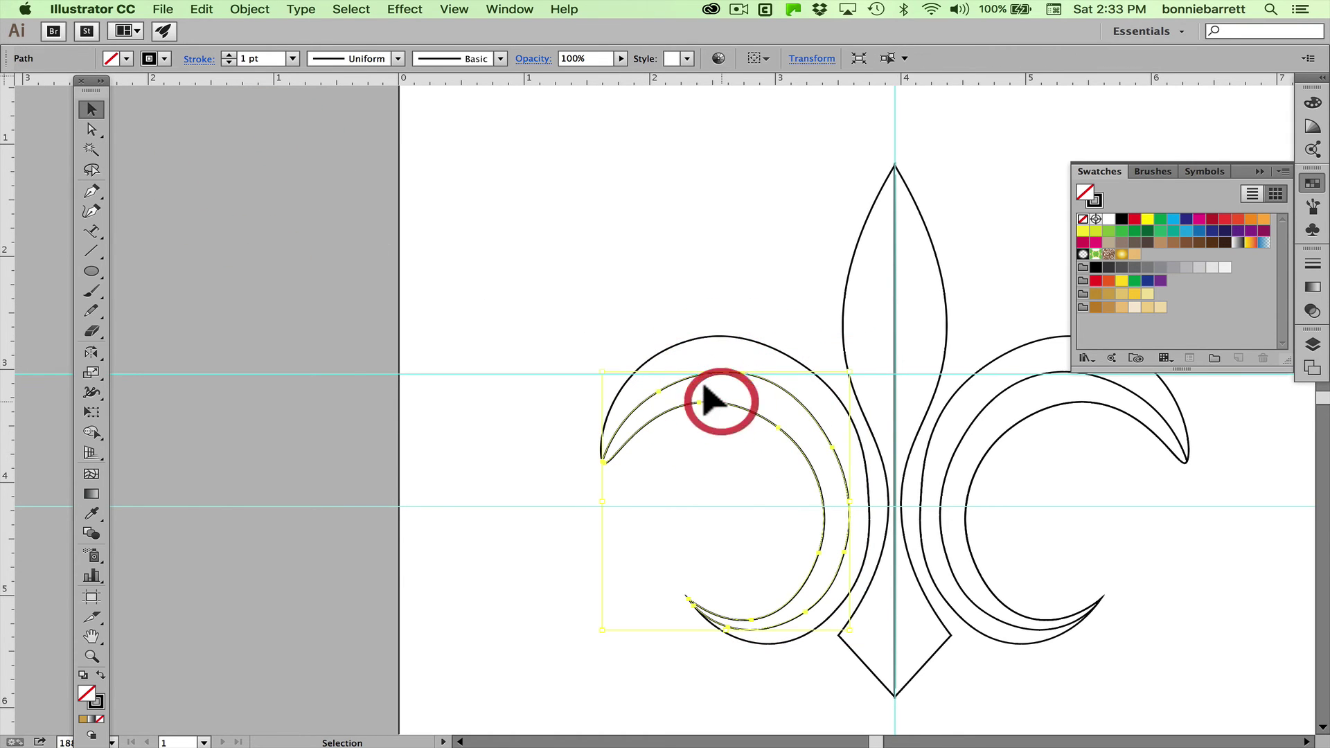
{"action": "left_click", "coordinate": [1107, 294]}
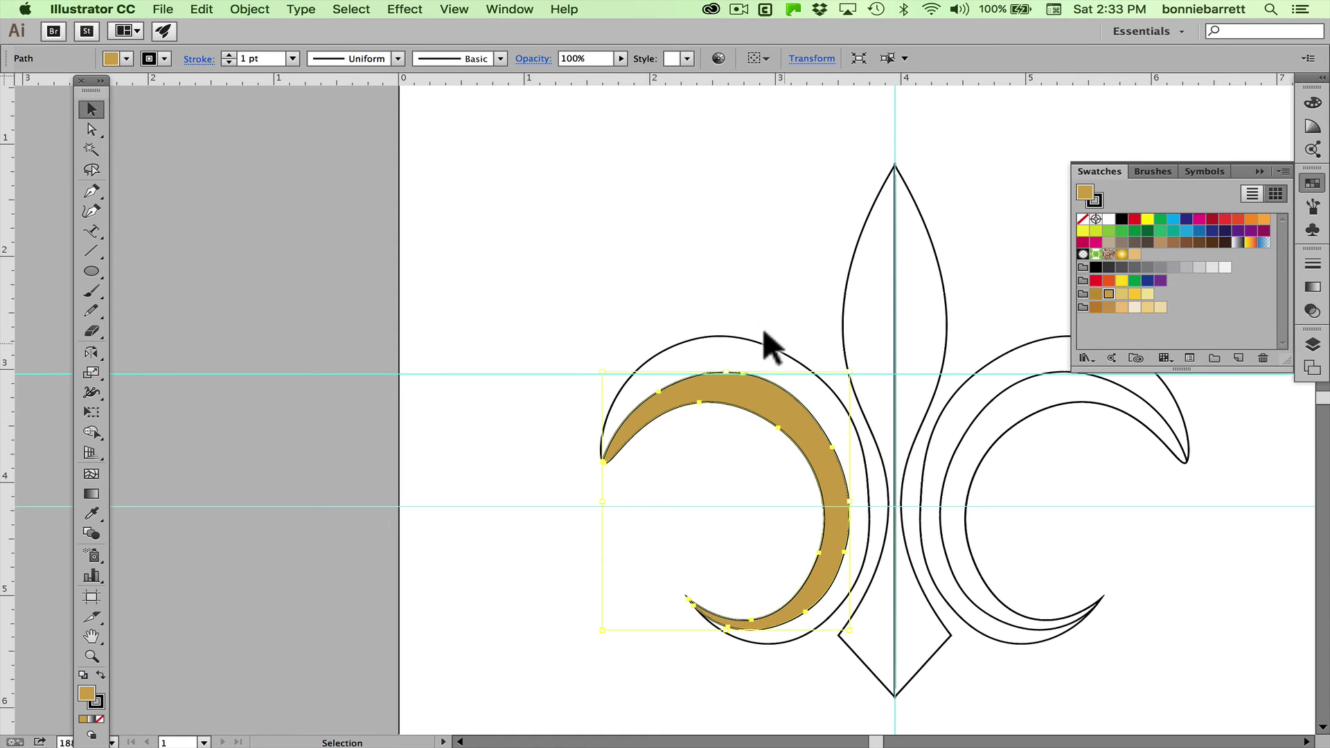
{"action": "left_click", "coordinate": [781, 351]}
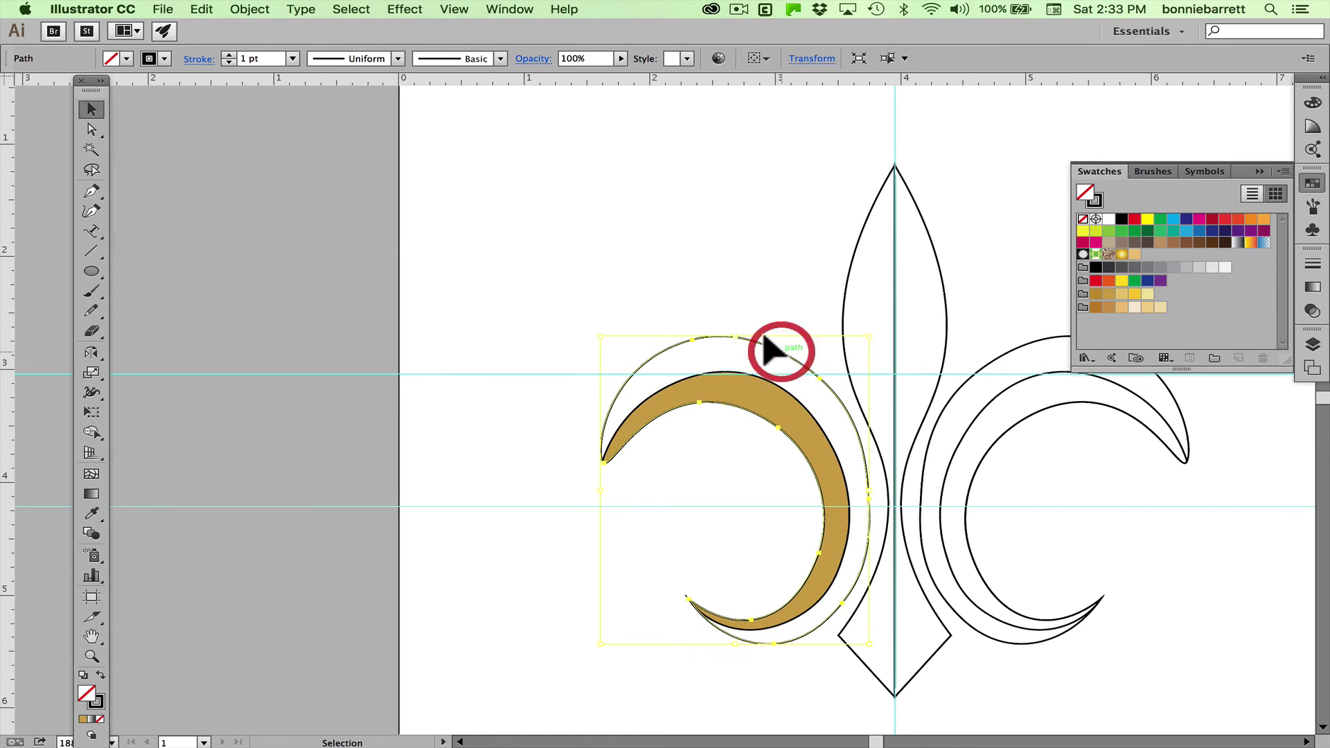
{"action": "left_click", "coordinate": [1122, 294]}
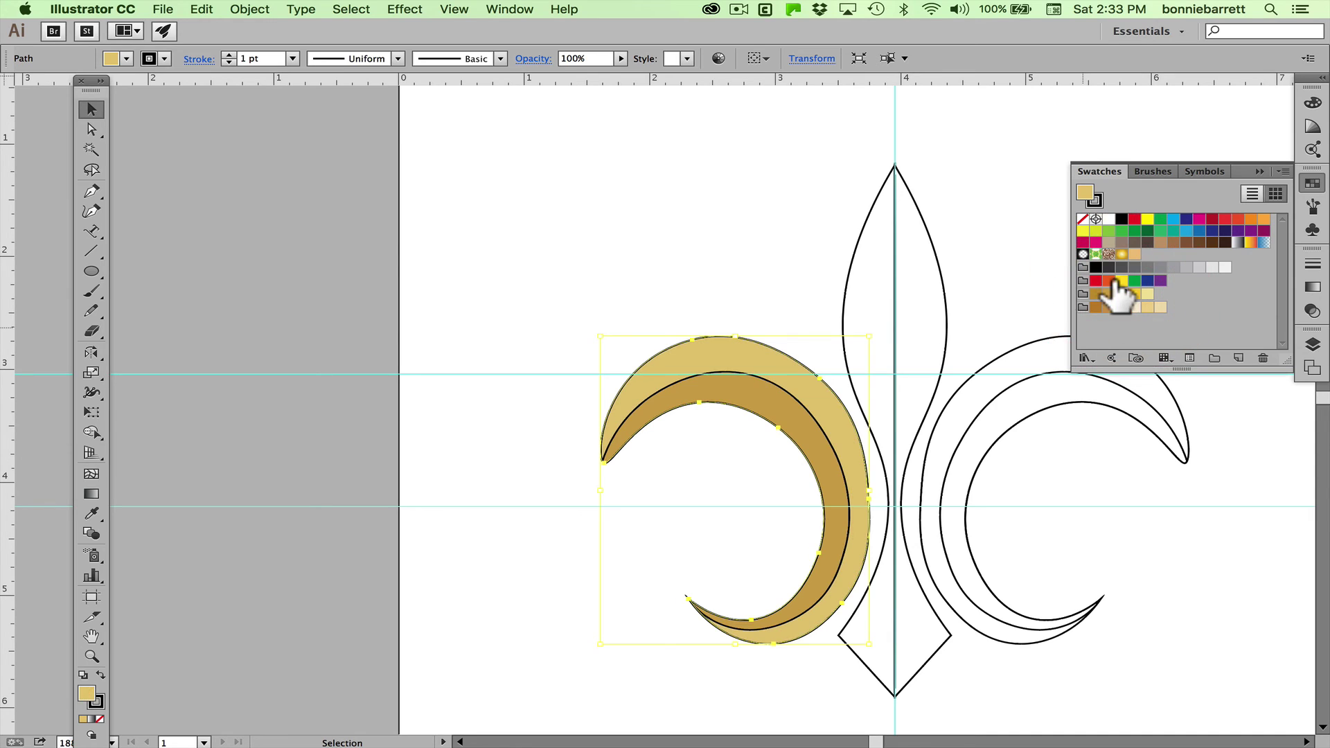
Fill the right crescent's outer arc light gold and its inner arc darker gold
{"action": "left_click", "coordinate": [970, 365]}
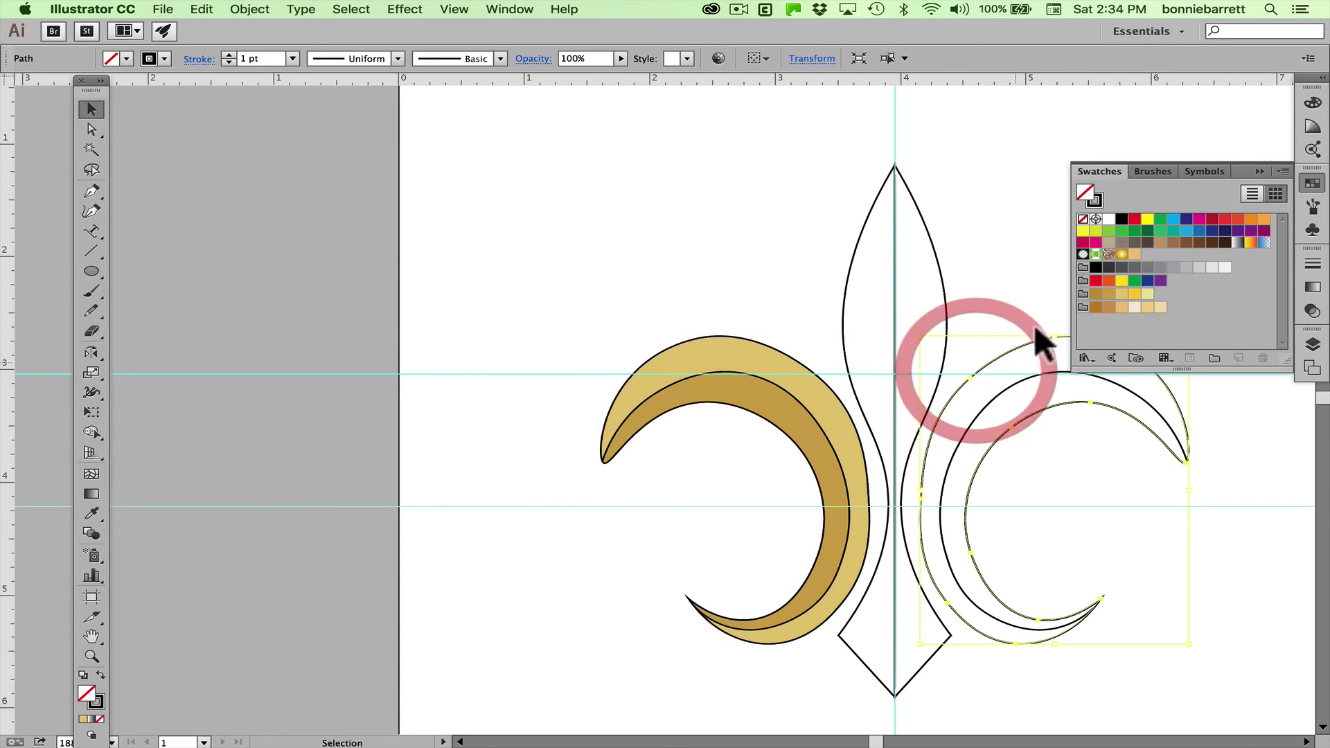
{"action": "left_click", "coordinate": [1122, 294]}
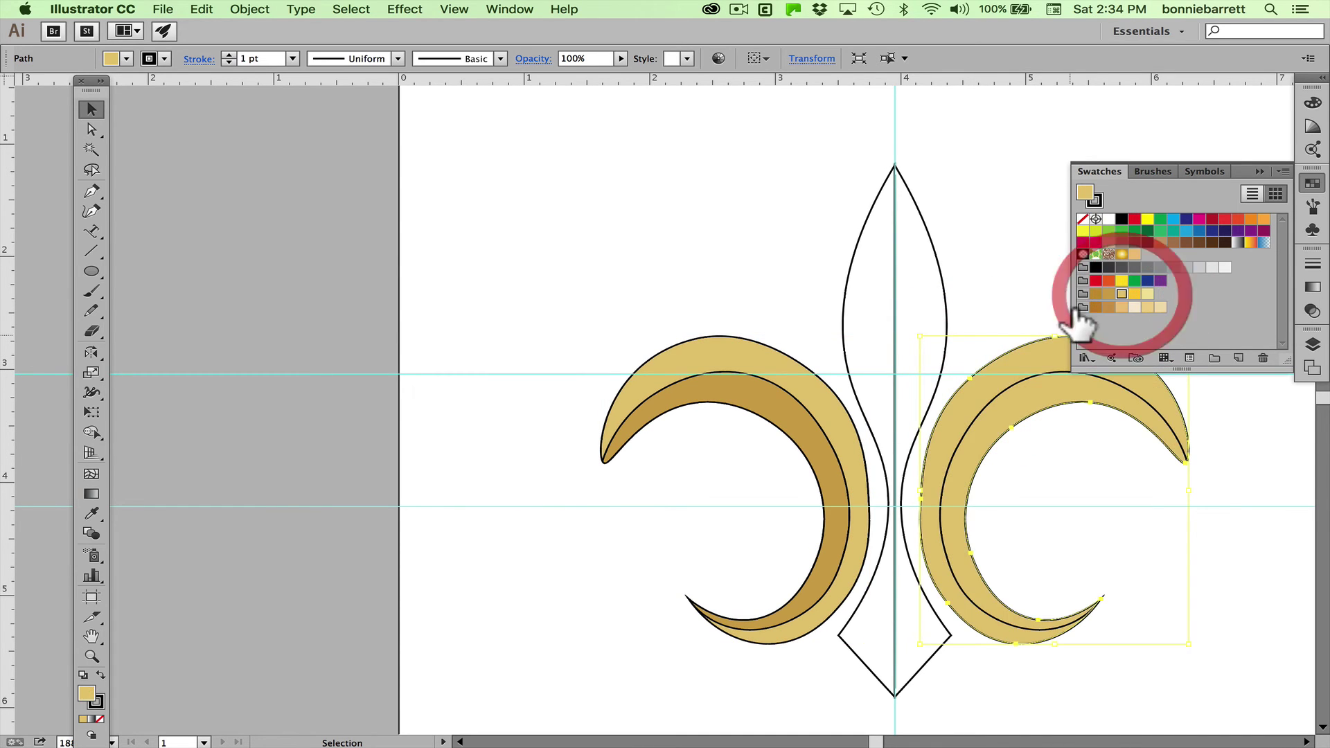
{"action": "left_click", "coordinate": [1003, 366]}
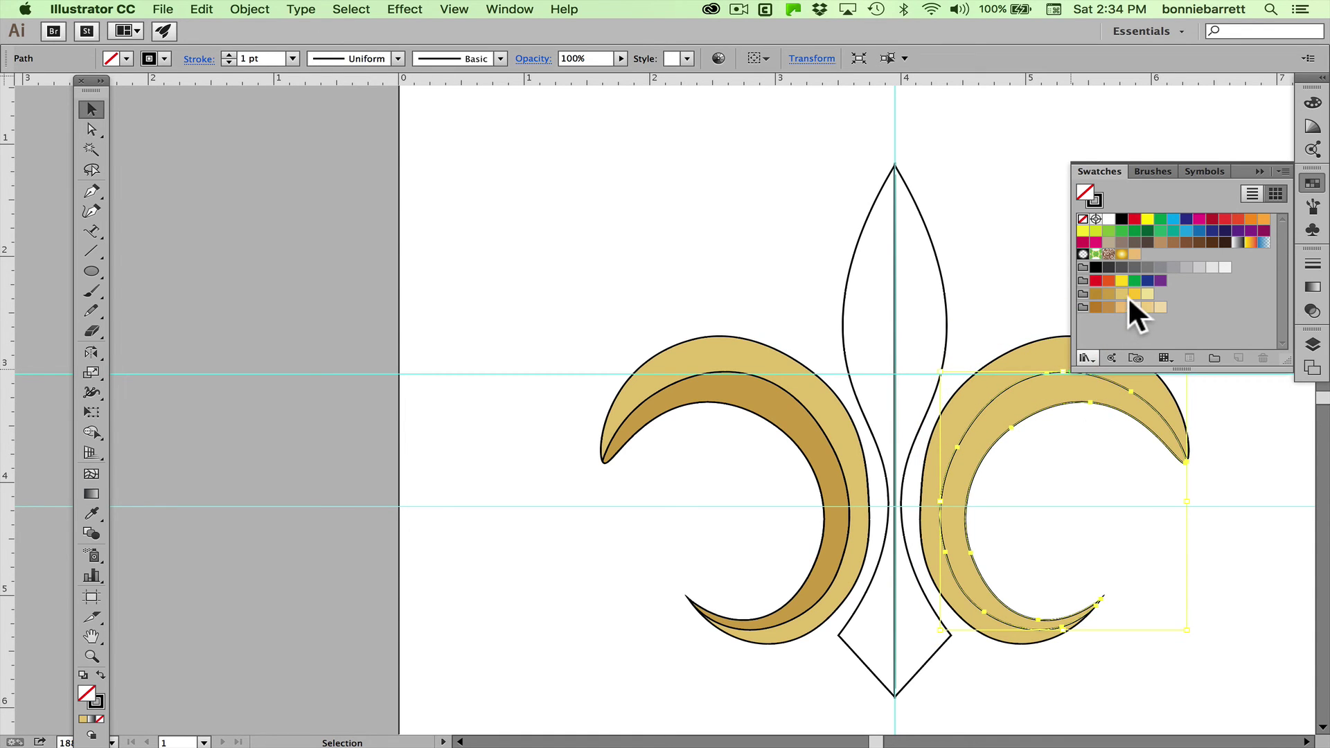
{"action": "left_click", "coordinate": [1108, 294]}
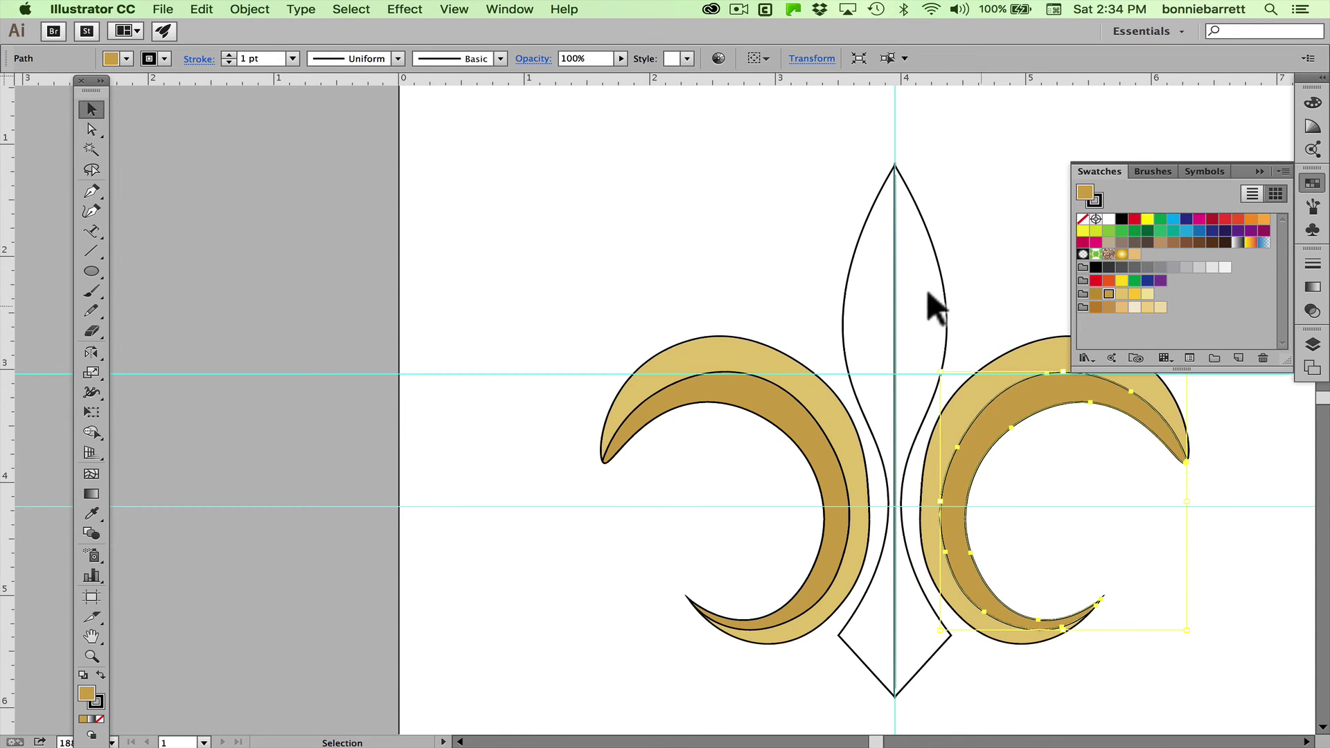
Fill the top petal's left half dark gold and right half light gold
{"action": "left_click", "coordinate": [842, 270]}
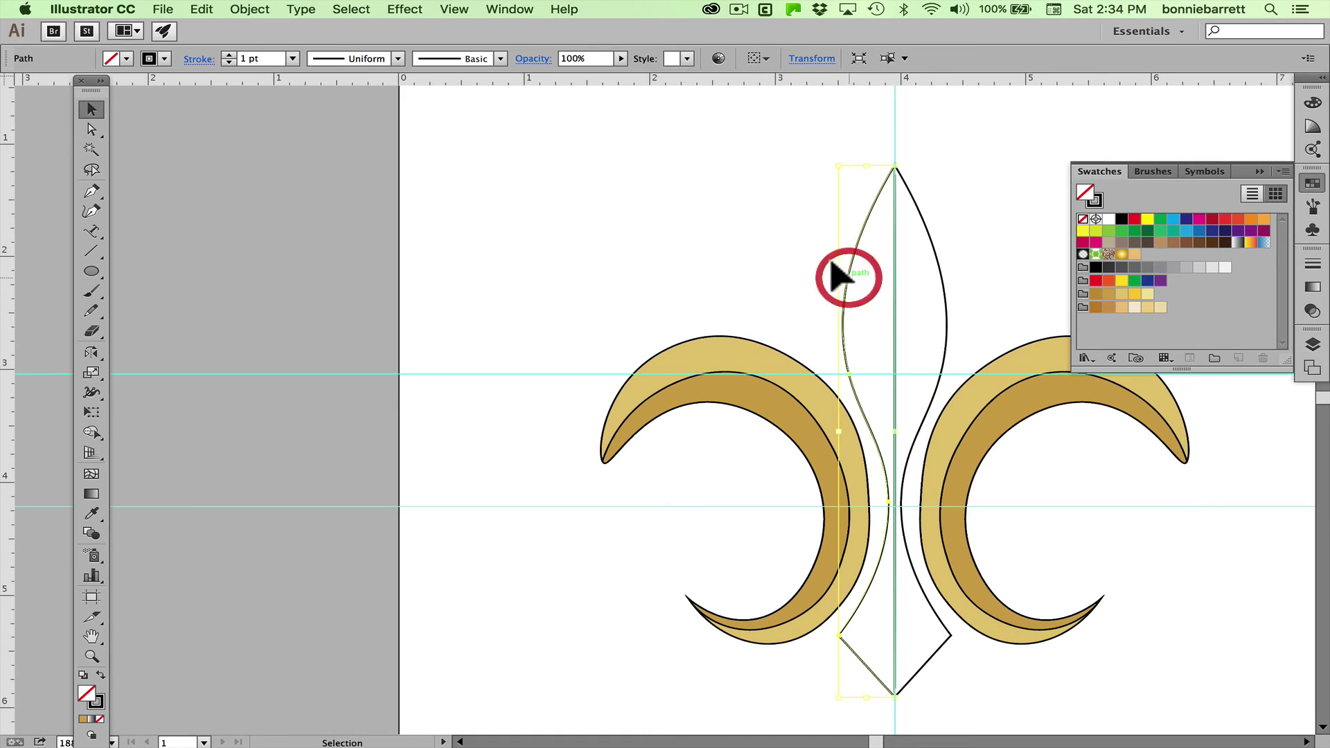
{"action": "left_click", "coordinate": [1107, 294]}
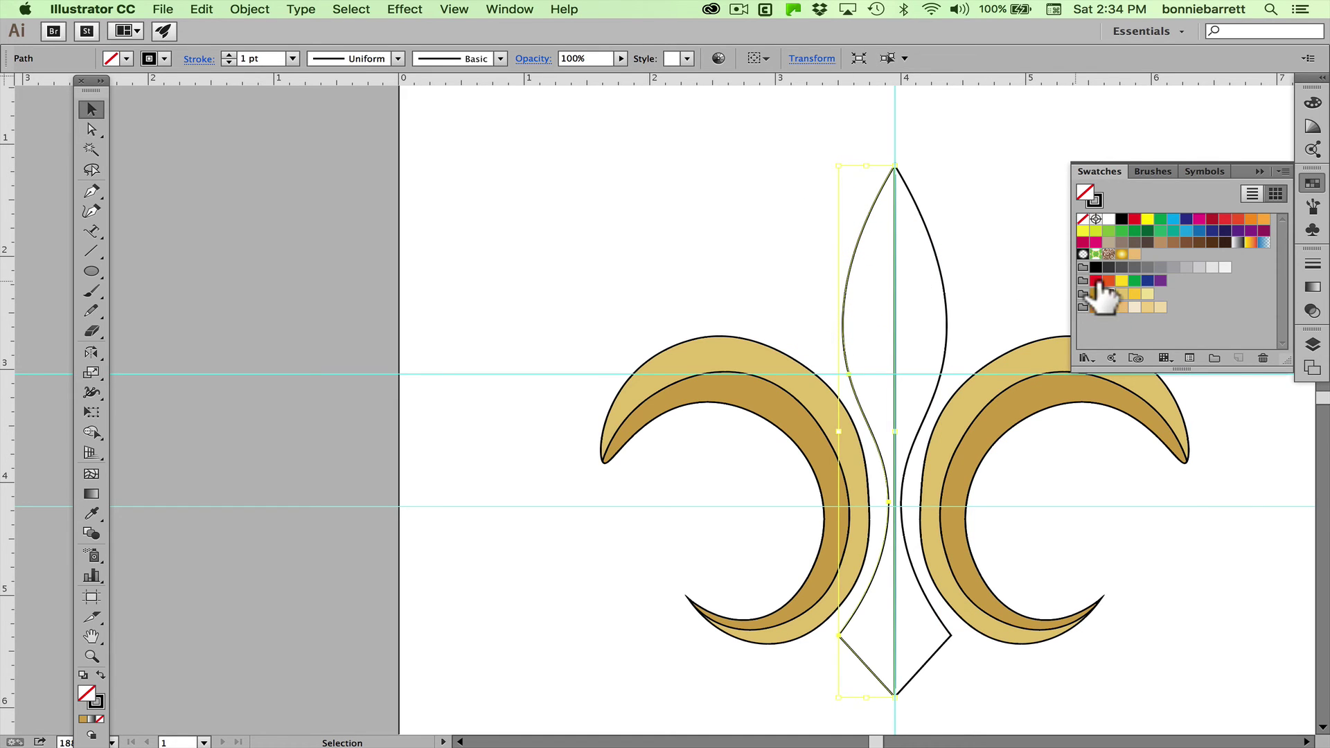
{"action": "left_click", "coordinate": [944, 298]}
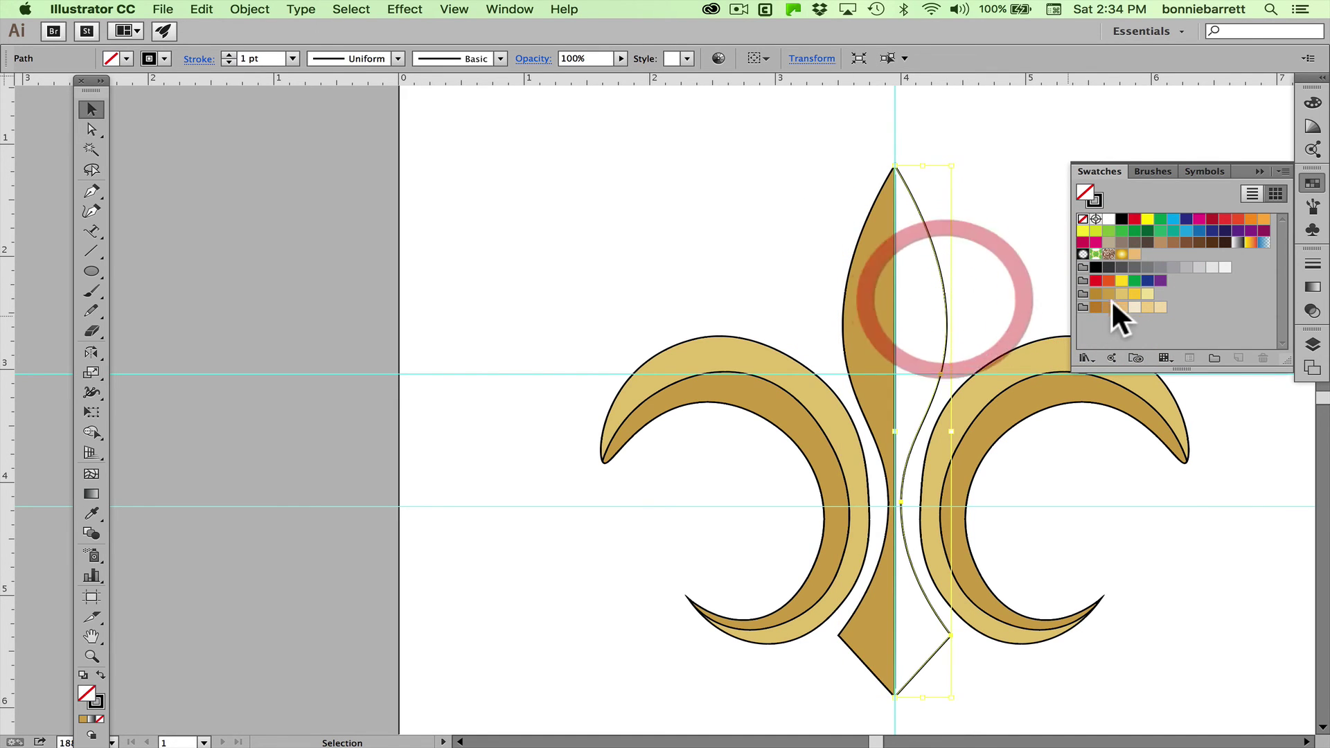
{"action": "left_click", "coordinate": [1122, 293]}
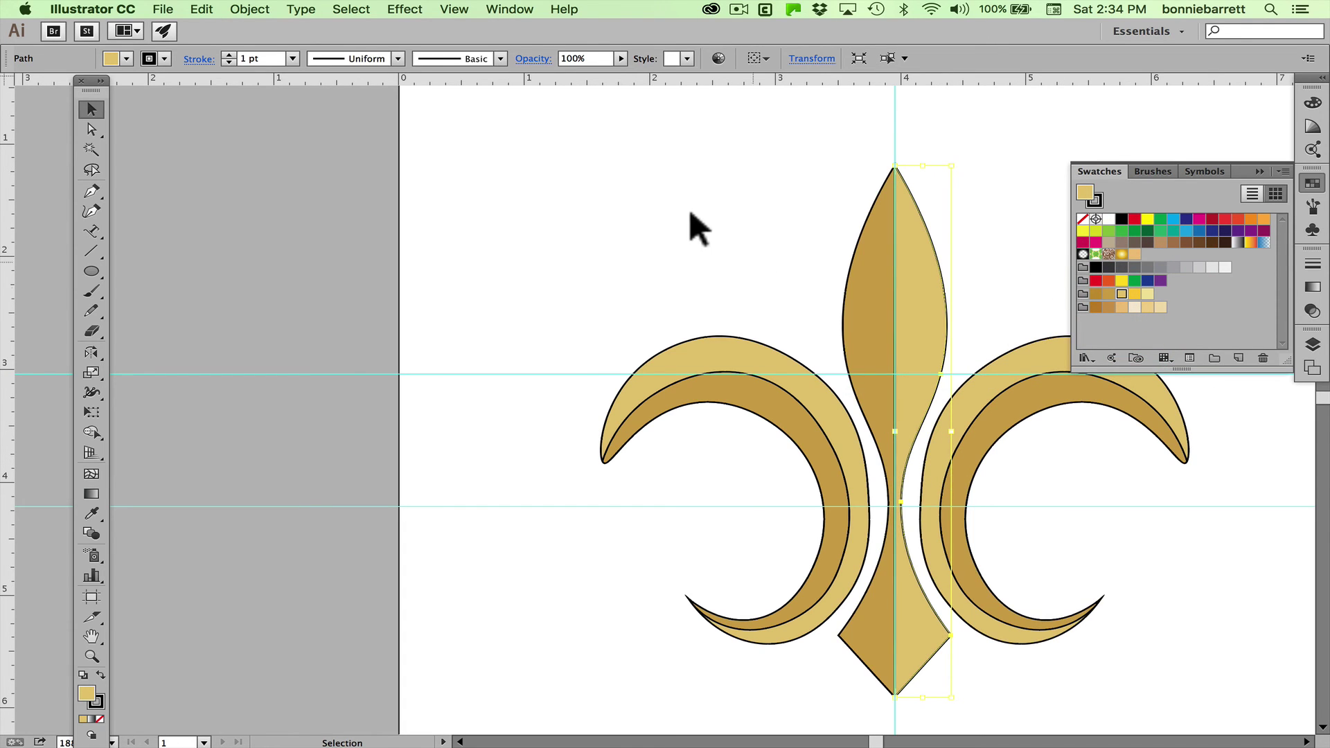
Select all fleur-de-lis shapes and set their stroke to [None]
{"action": "left_click_drag", "start_coordinate": [696, 220], "coordinate": [1031, 516]}
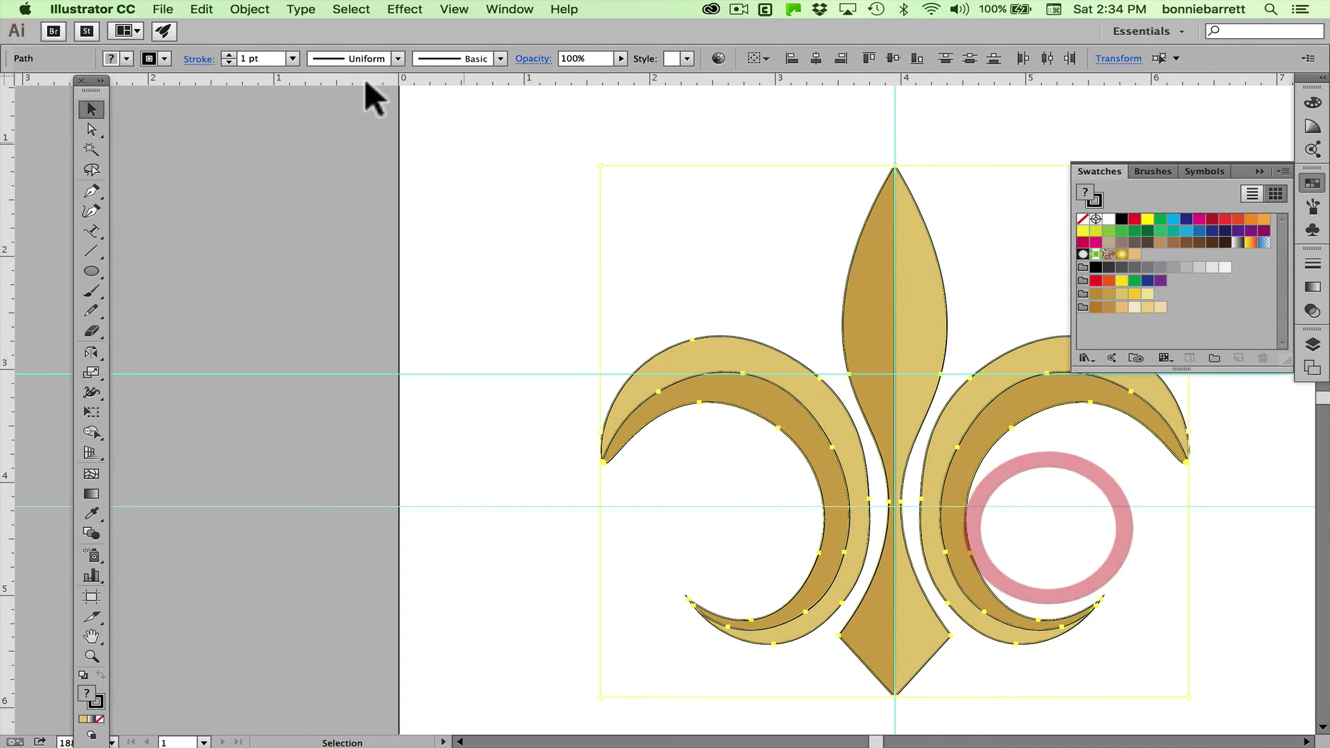
{"action": "left_click", "coordinate": [166, 58]}
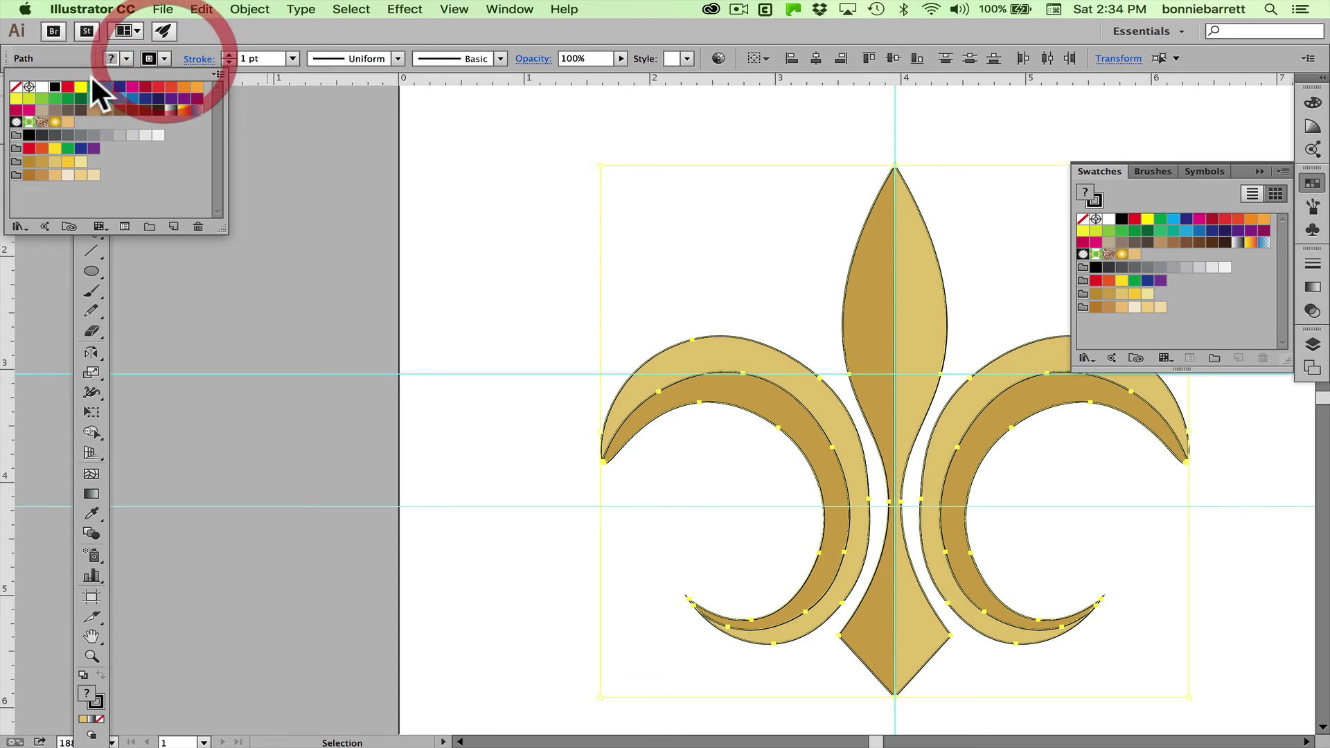
{"action": "left_click", "coordinate": [15, 86]}
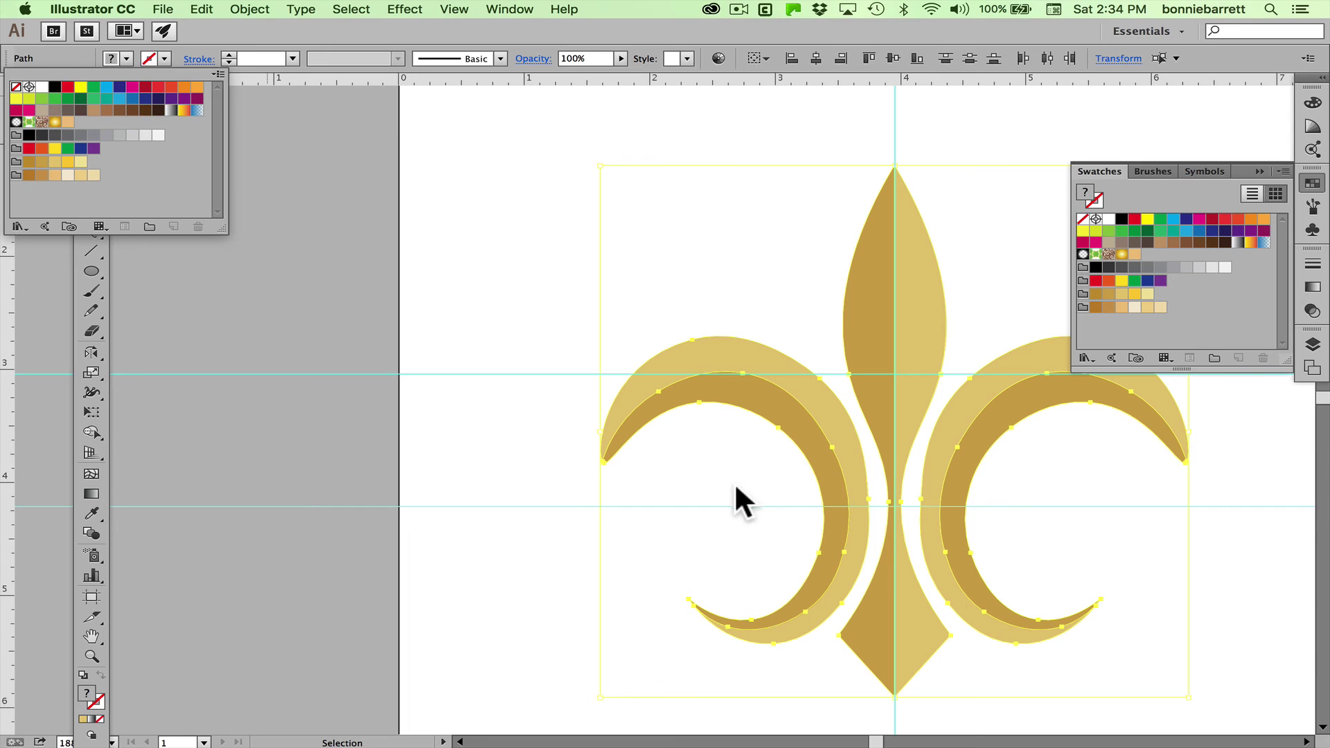
Make the reference fleur-de-lis template visible in the Layers panel
{"action": "left_click", "coordinate": [1309, 353]}
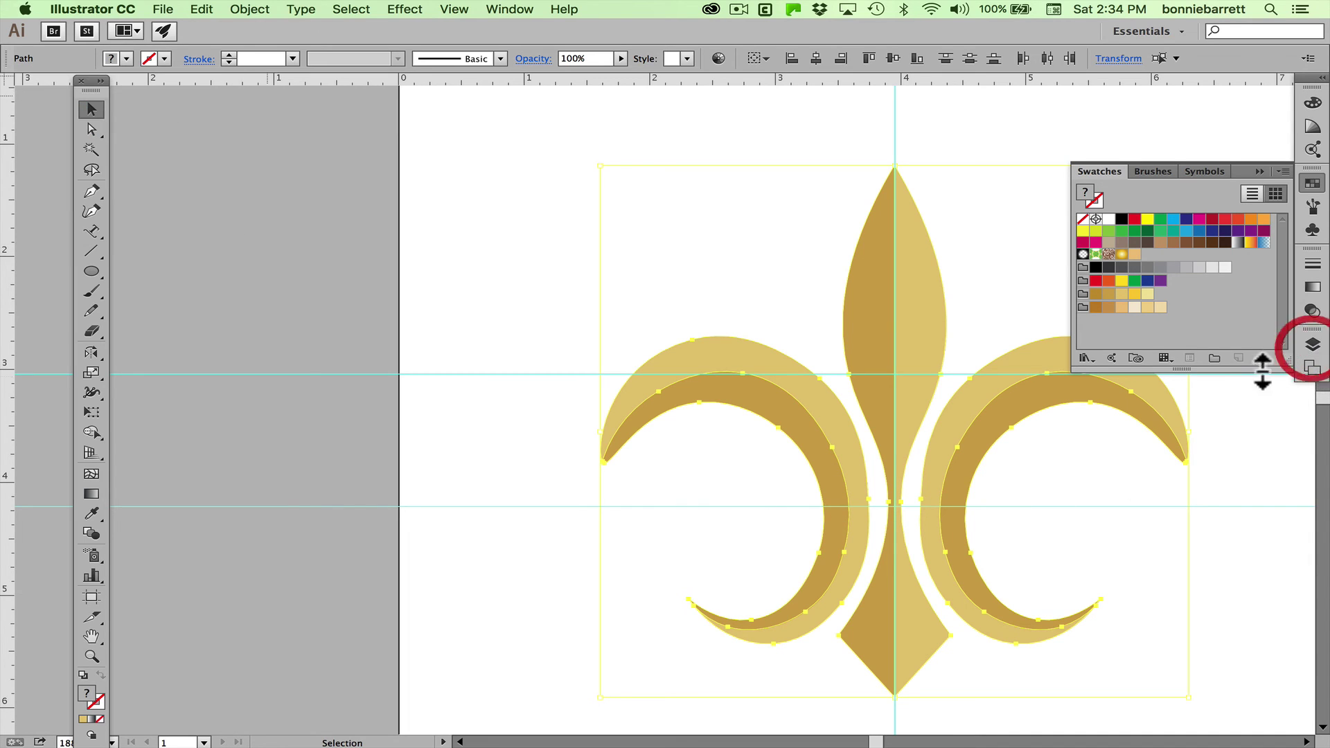
{"action": "left_click", "coordinate": [1312, 346]}
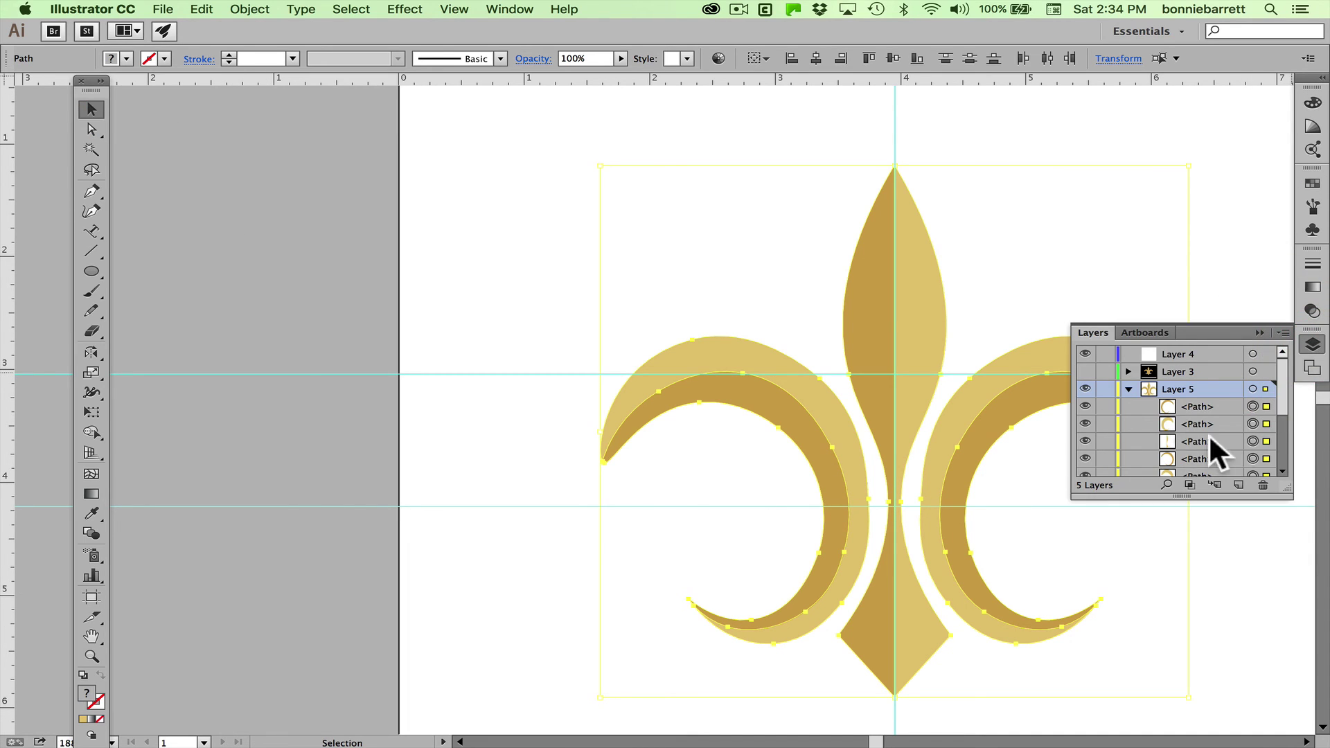
{"action": "scroll", "coordinate": [1278, 413], "scroll_direction": "down", "scroll_amount": 5}
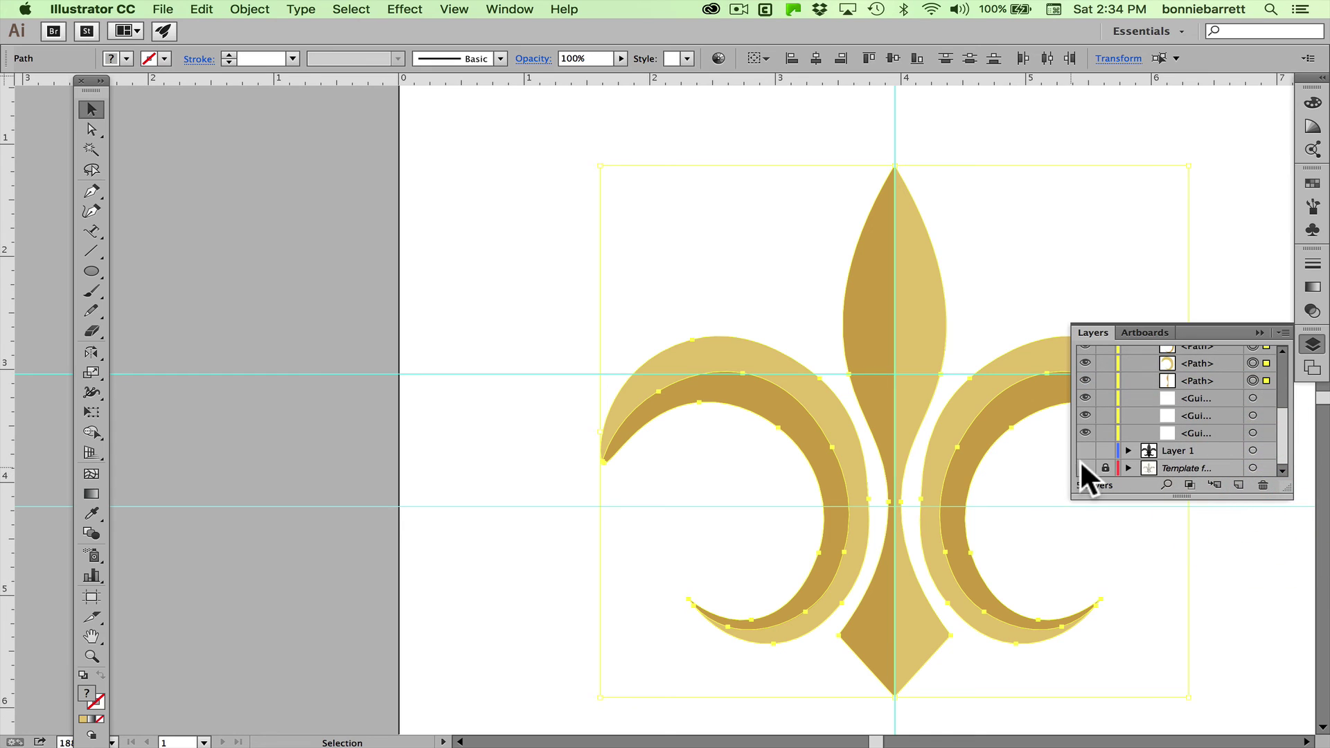
{"action": "left_click", "coordinate": [1082, 451]}
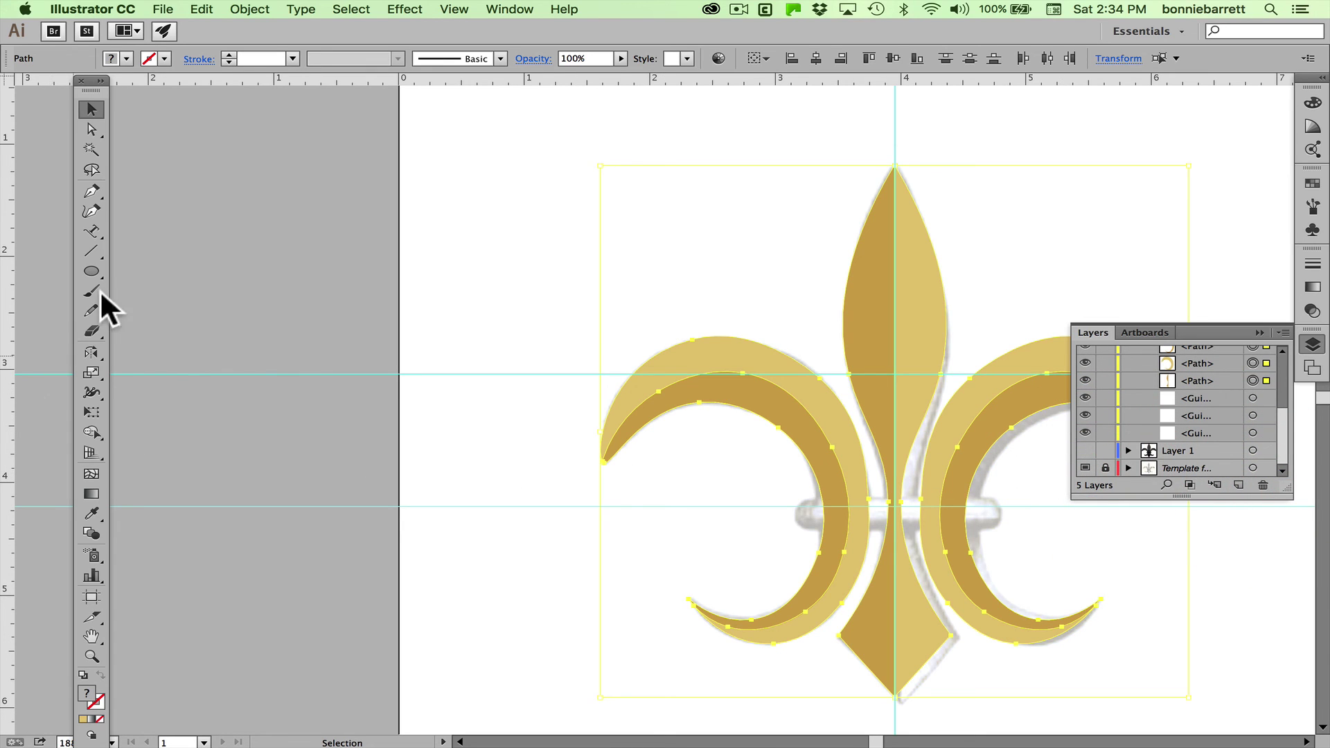
Draw a rectangular band across the stem with the Rectangle Tool and zoom in on it
{"action": "left_click", "coordinate": [88, 270]}
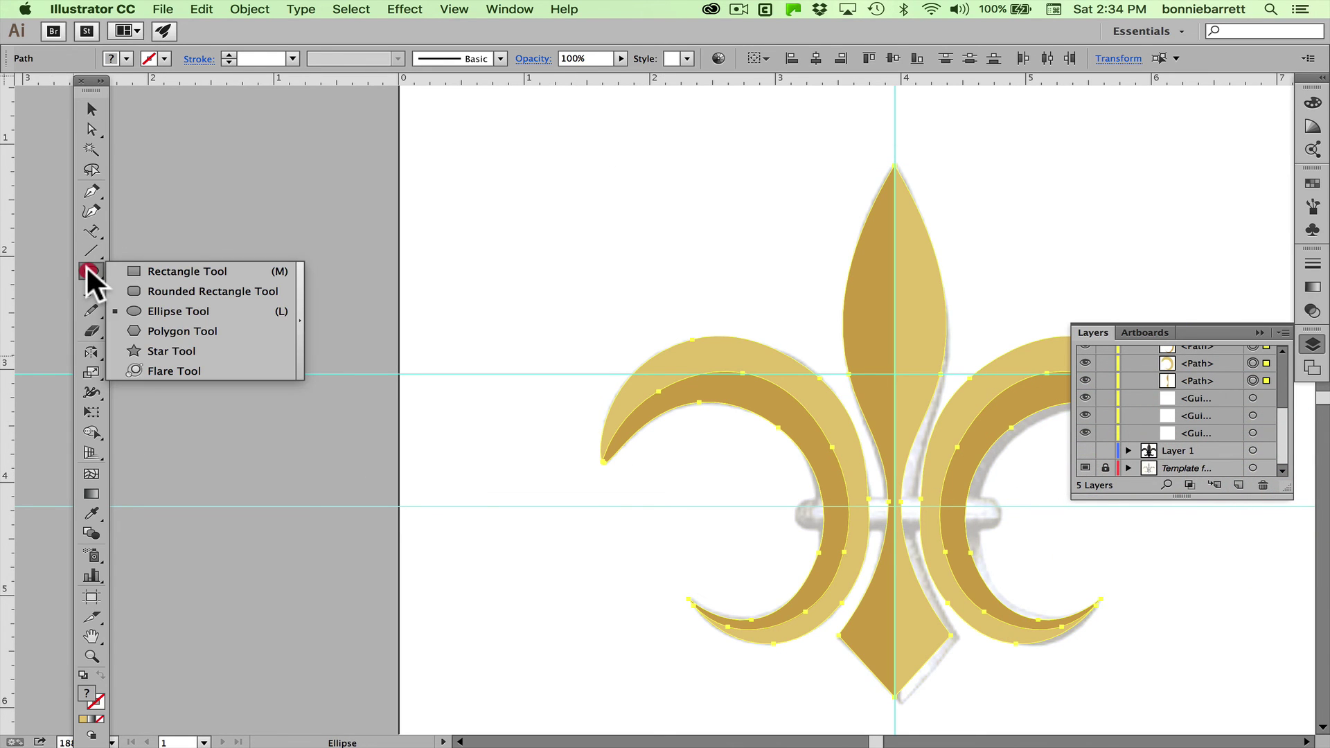
{"action": "left_click", "coordinate": [156, 271]}
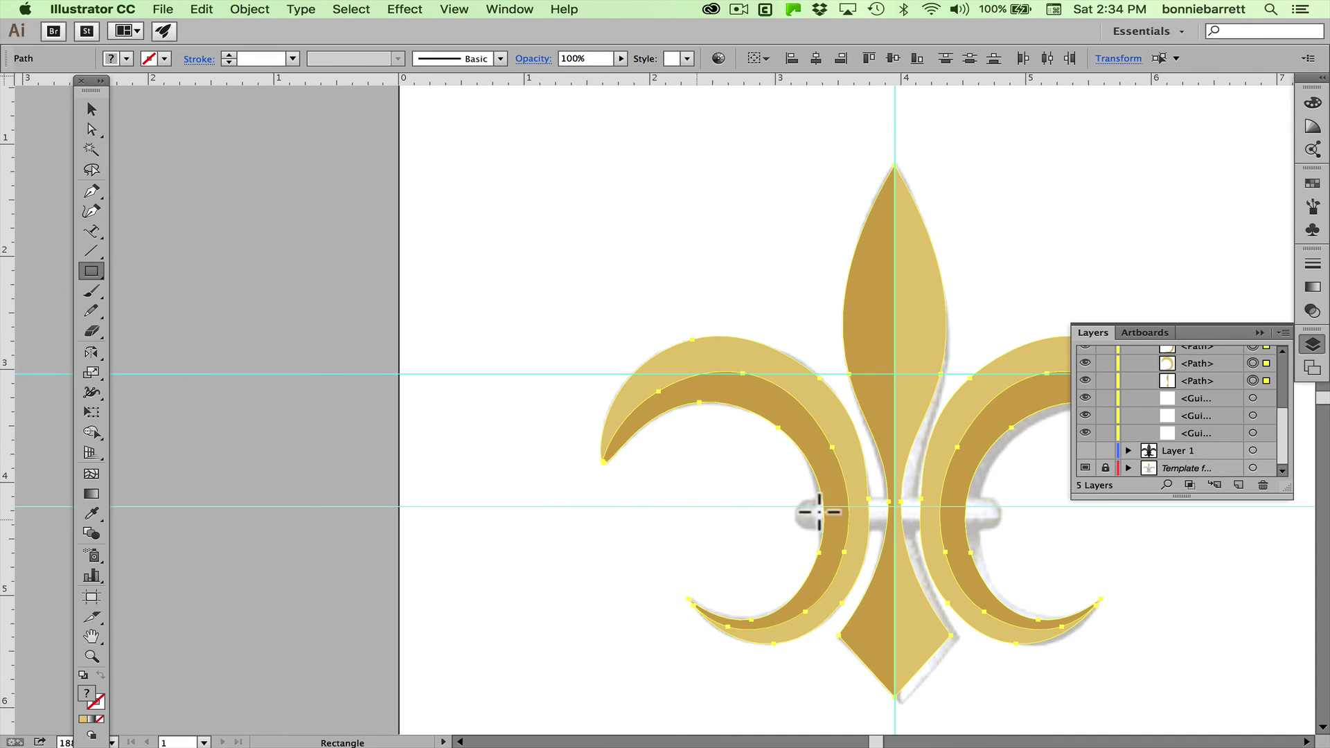
{"action": "left_click_drag", "start_coordinate": [803, 503], "coordinate": [979, 520]}
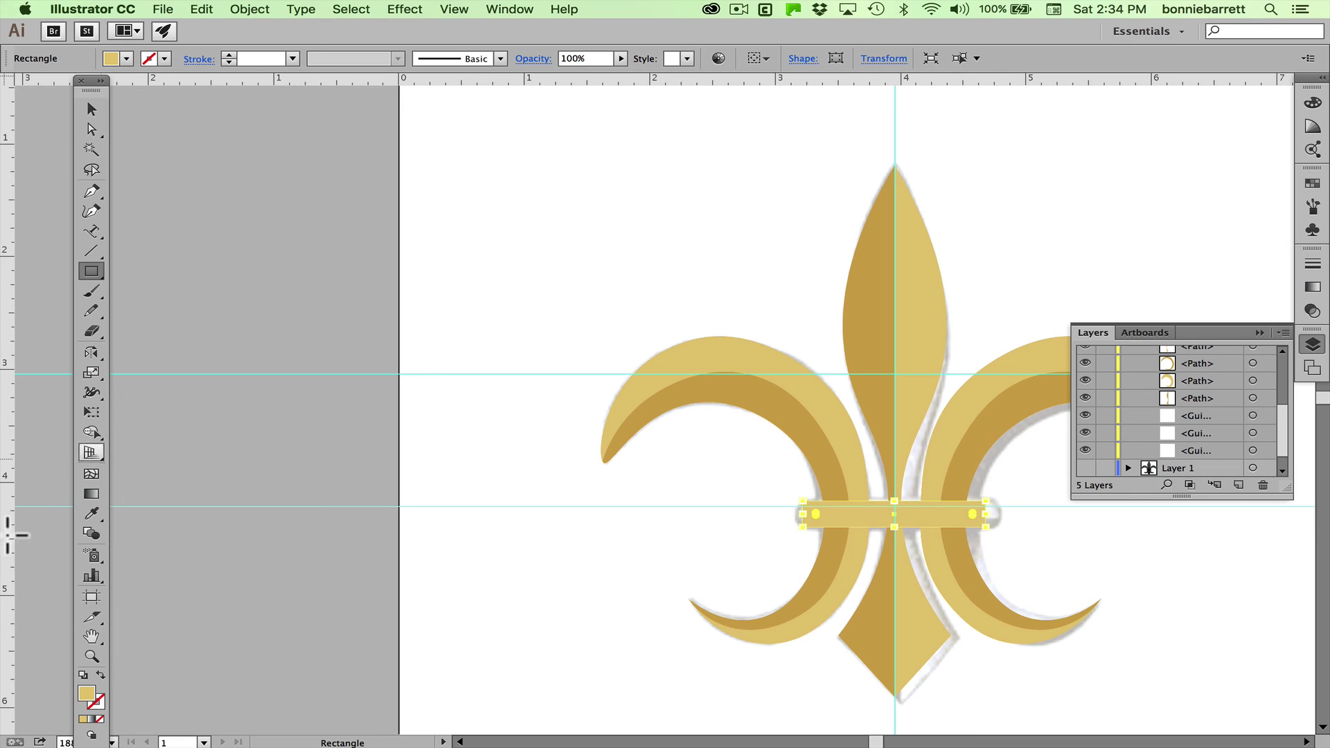
{"action": "left_click", "coordinate": [92, 656]}
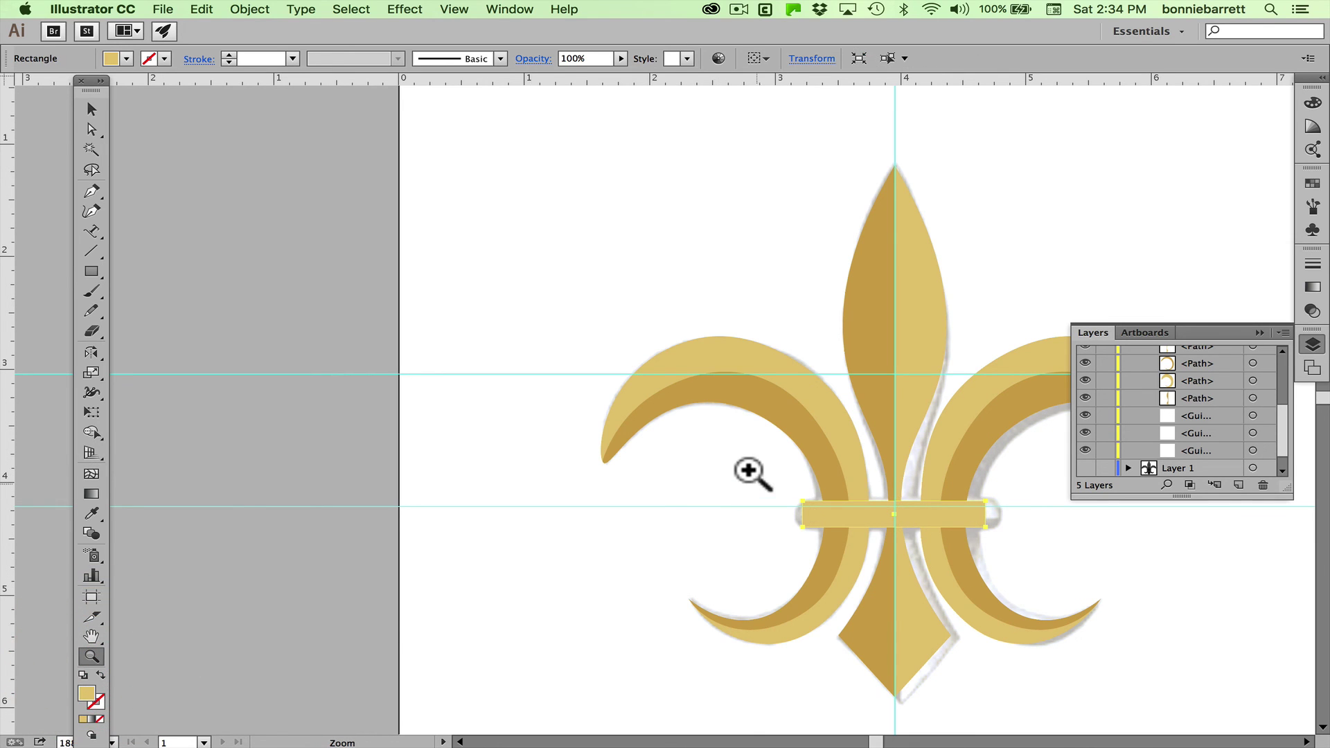
{"action": "left_click_drag", "start_coordinate": [752, 470], "coordinate": [641, 364]}
{"action": "key", "text": "space"}
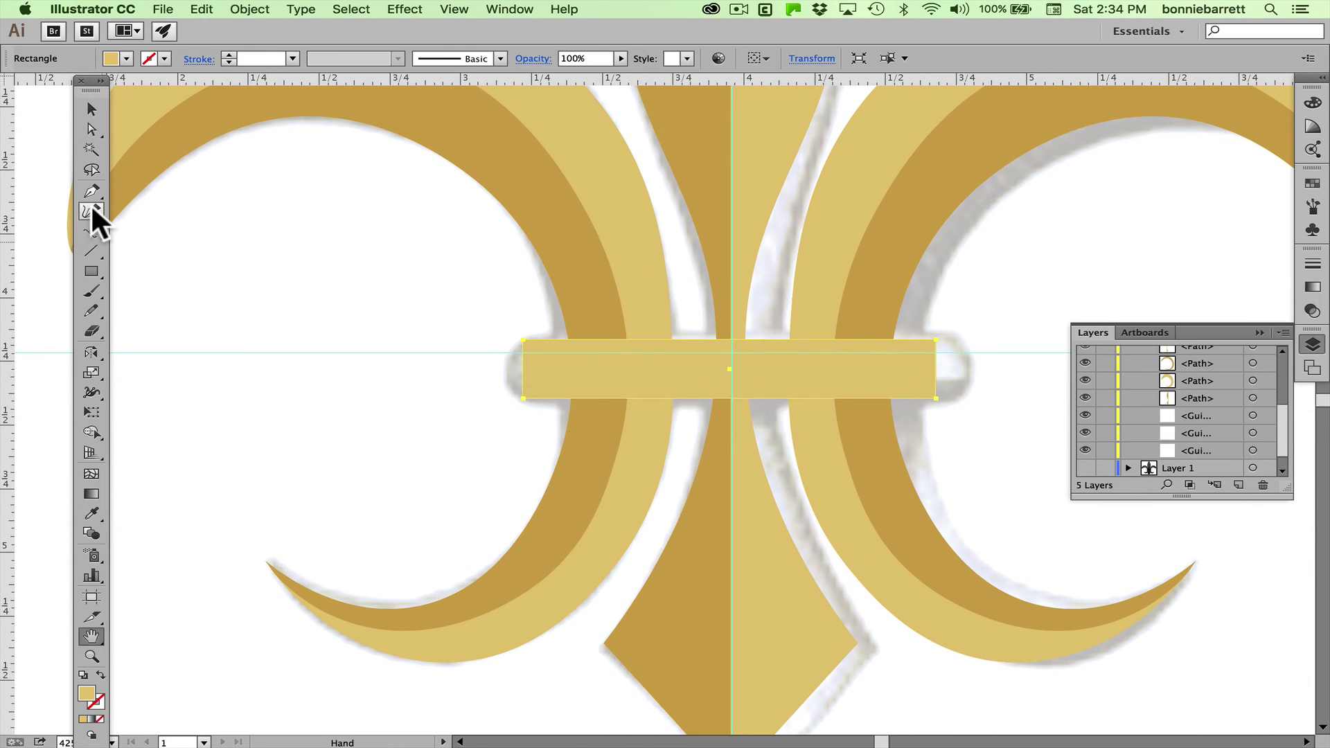
Curve the band's left end, right end and top edge with the Curvature Tool
{"action": "left_click", "coordinate": [90, 212]}
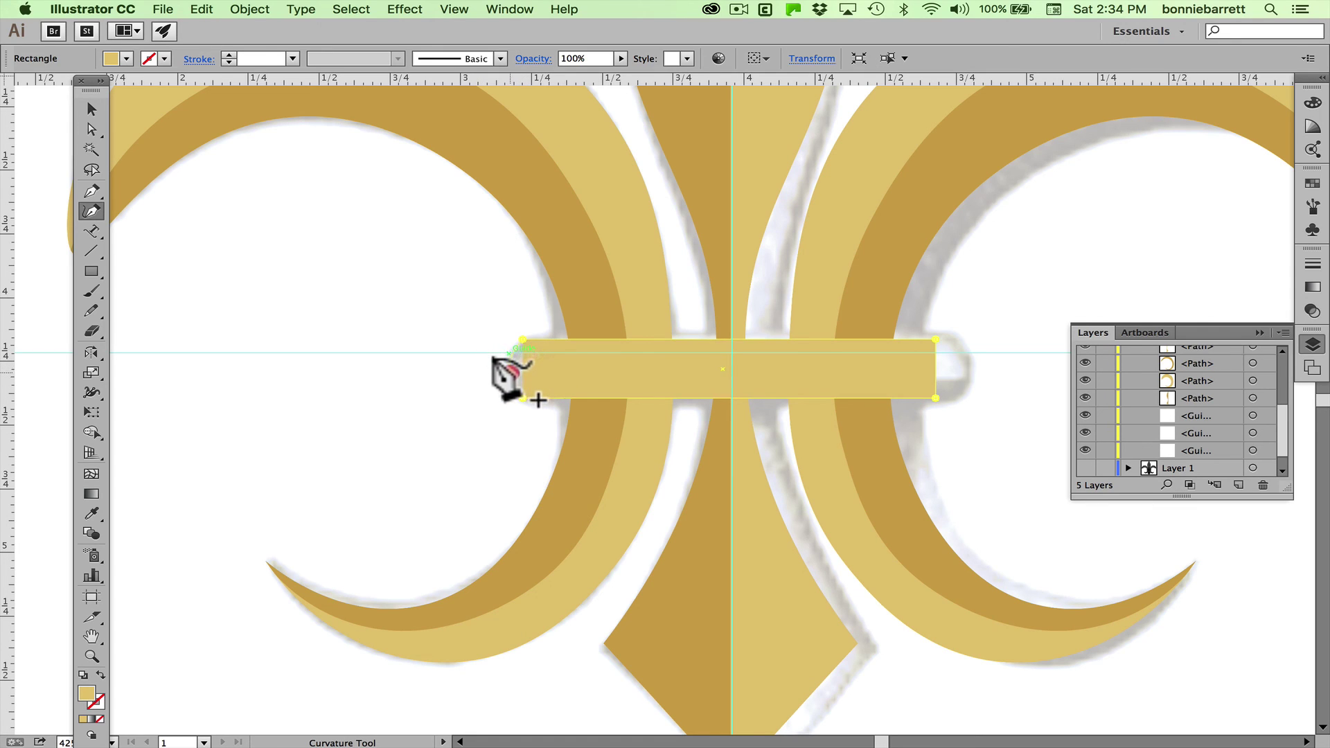
{"action": "left_click", "coordinate": [509, 372]}
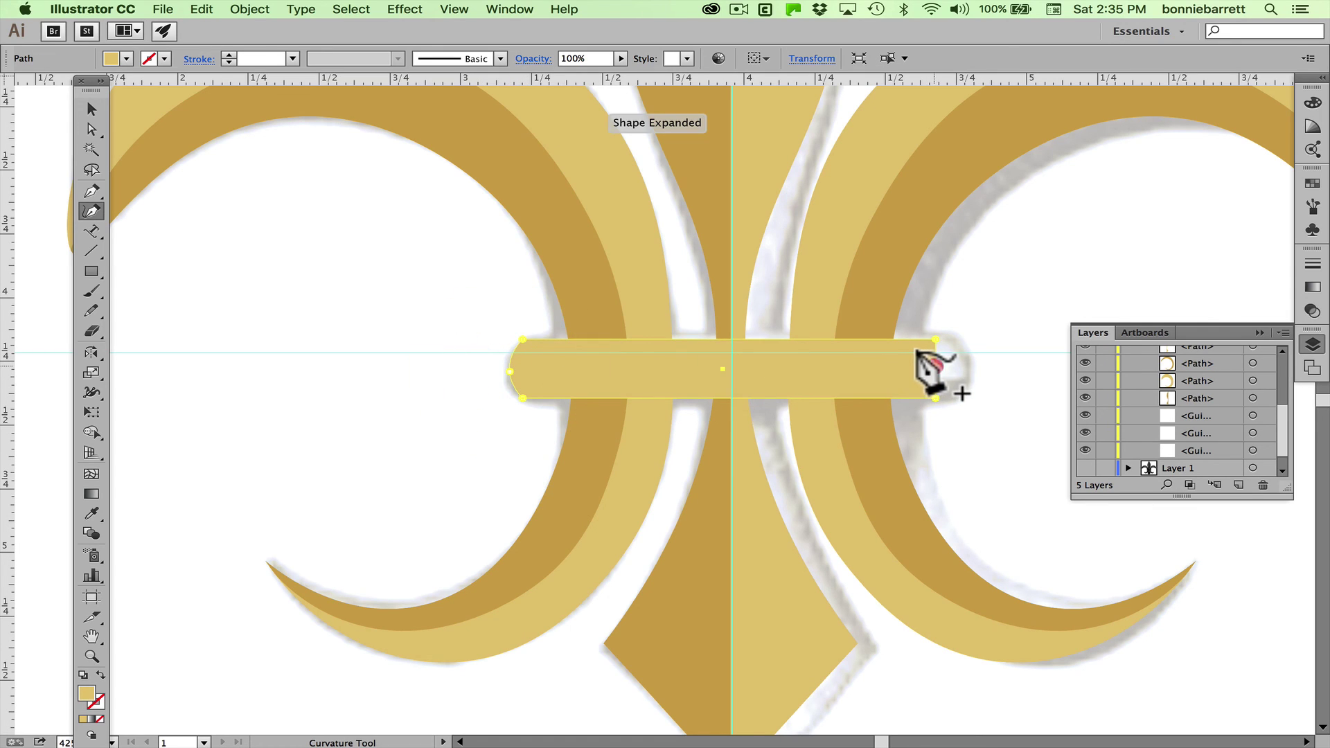
{"action": "left_click", "coordinate": [948, 370]}
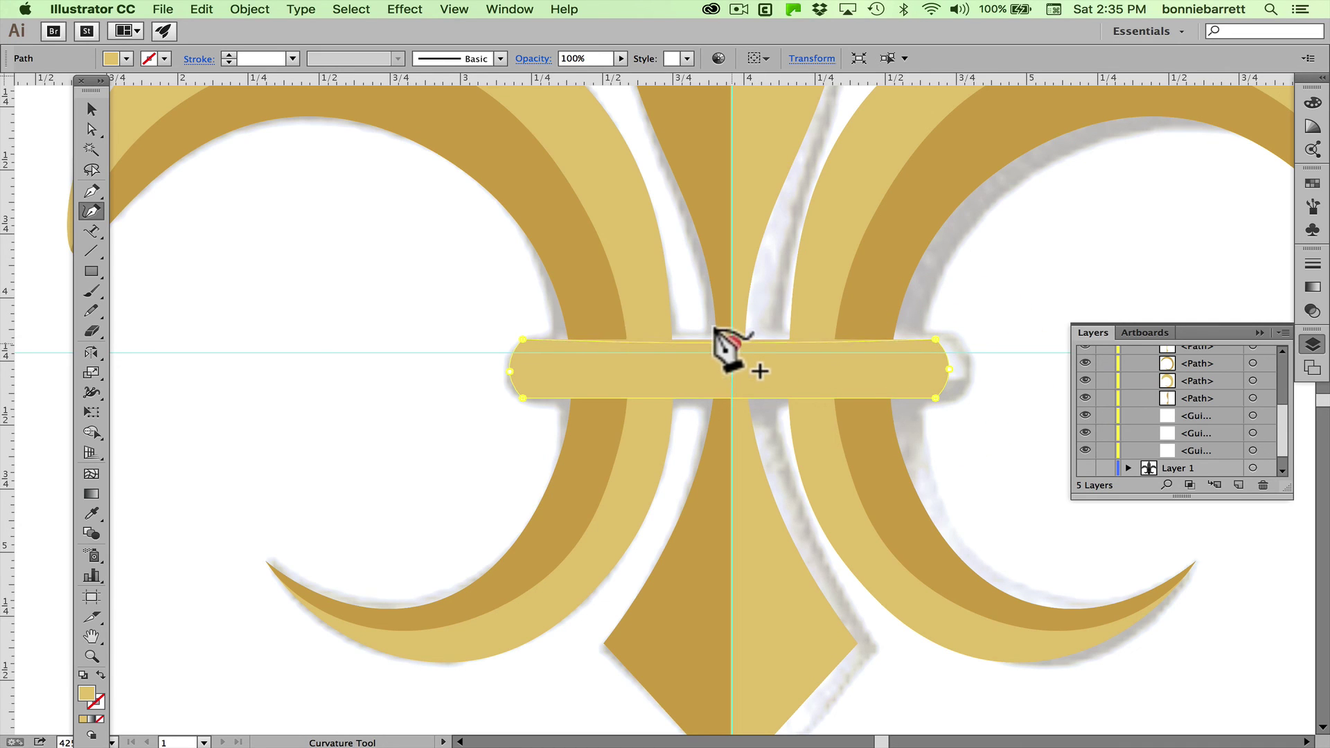
{"action": "left_click", "coordinate": [731, 342]}
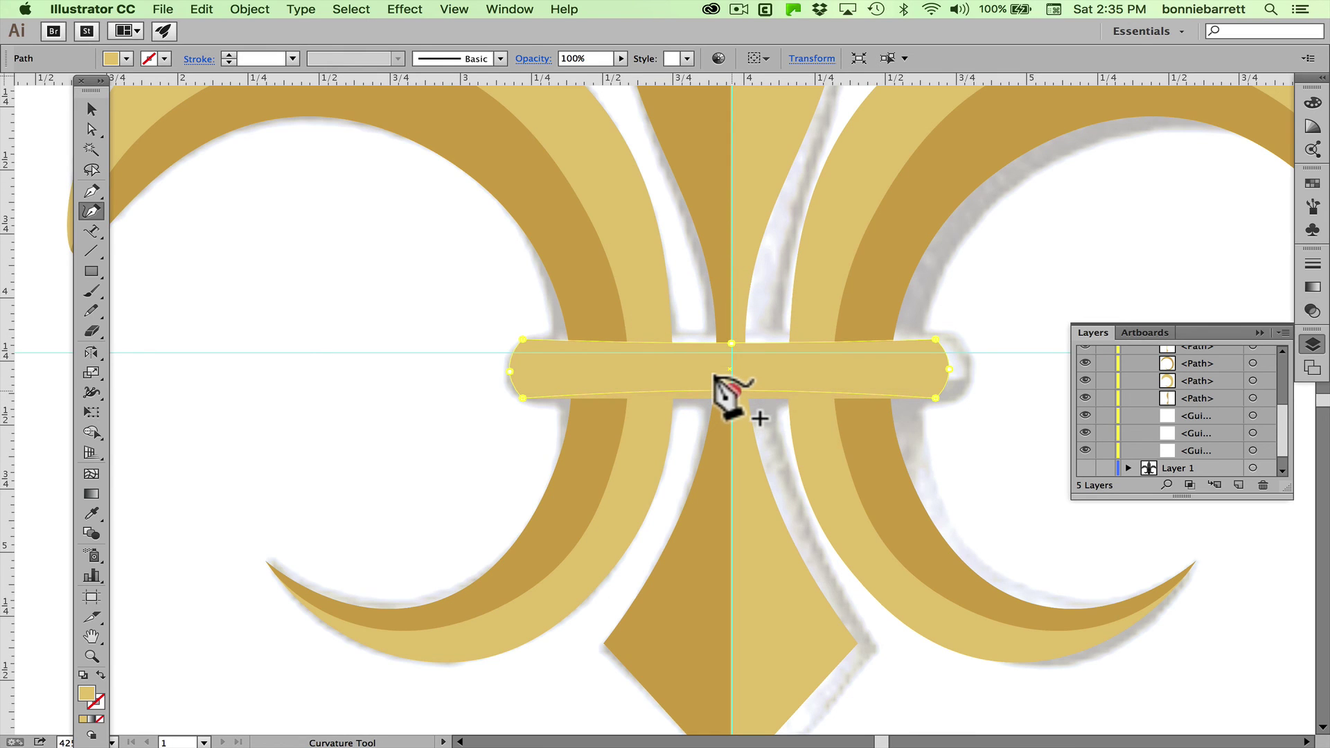
Give the band a 4 pt gold outline with Round Join
{"action": "left_click", "coordinate": [724, 379], "text": "super"}
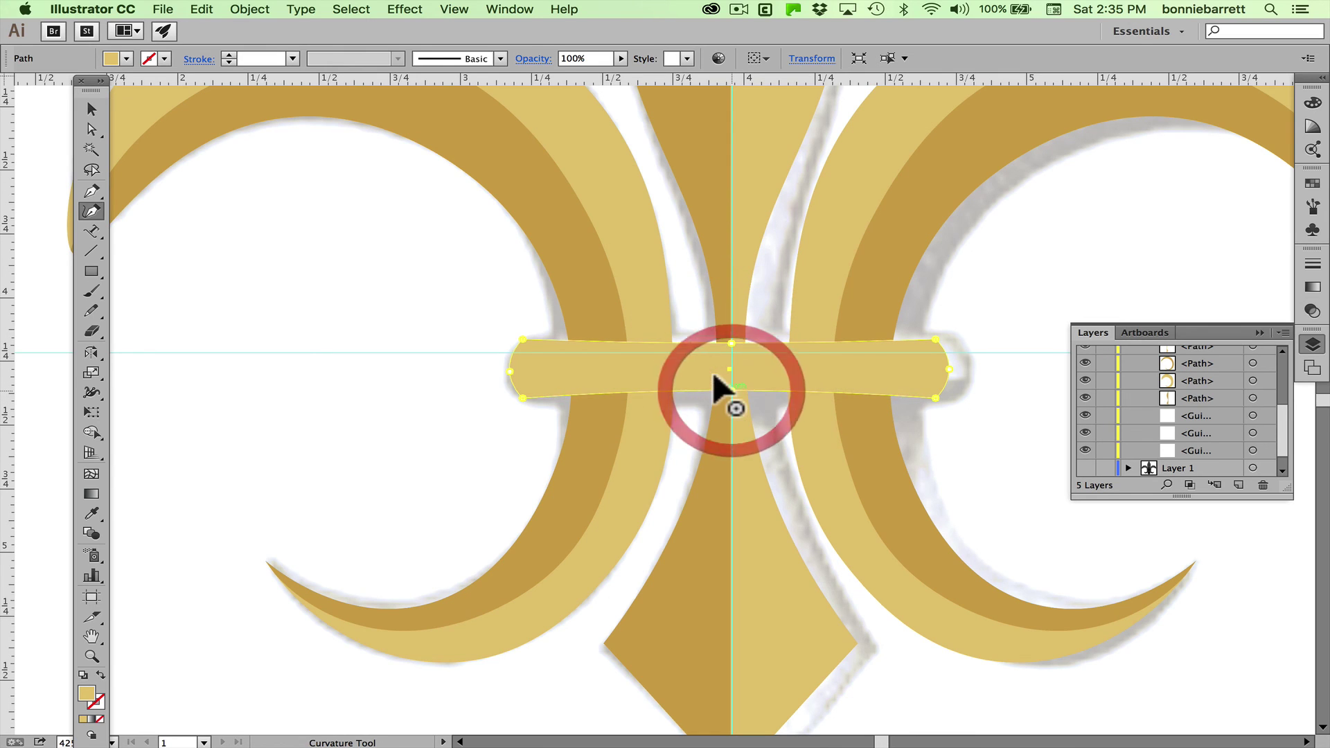
{"action": "left_click", "coordinate": [148, 59]}
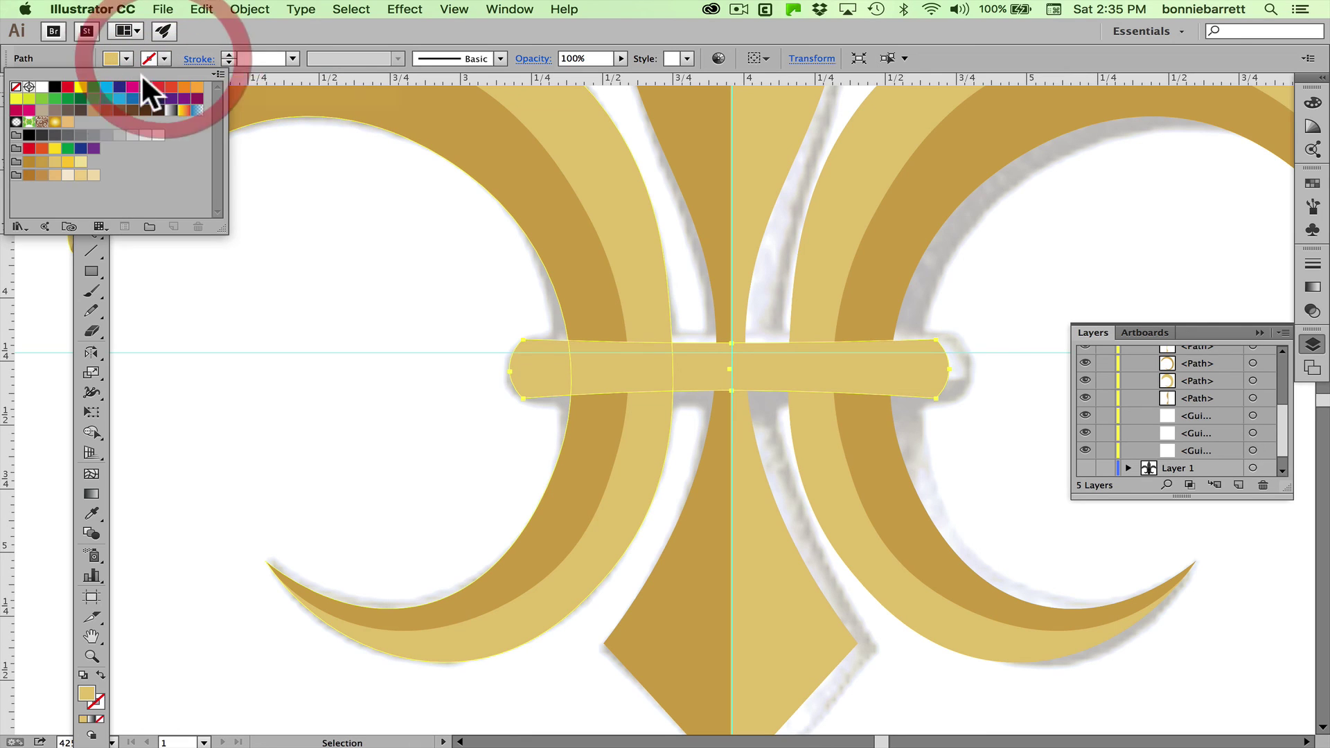
{"action": "left_click", "coordinate": [42, 161]}
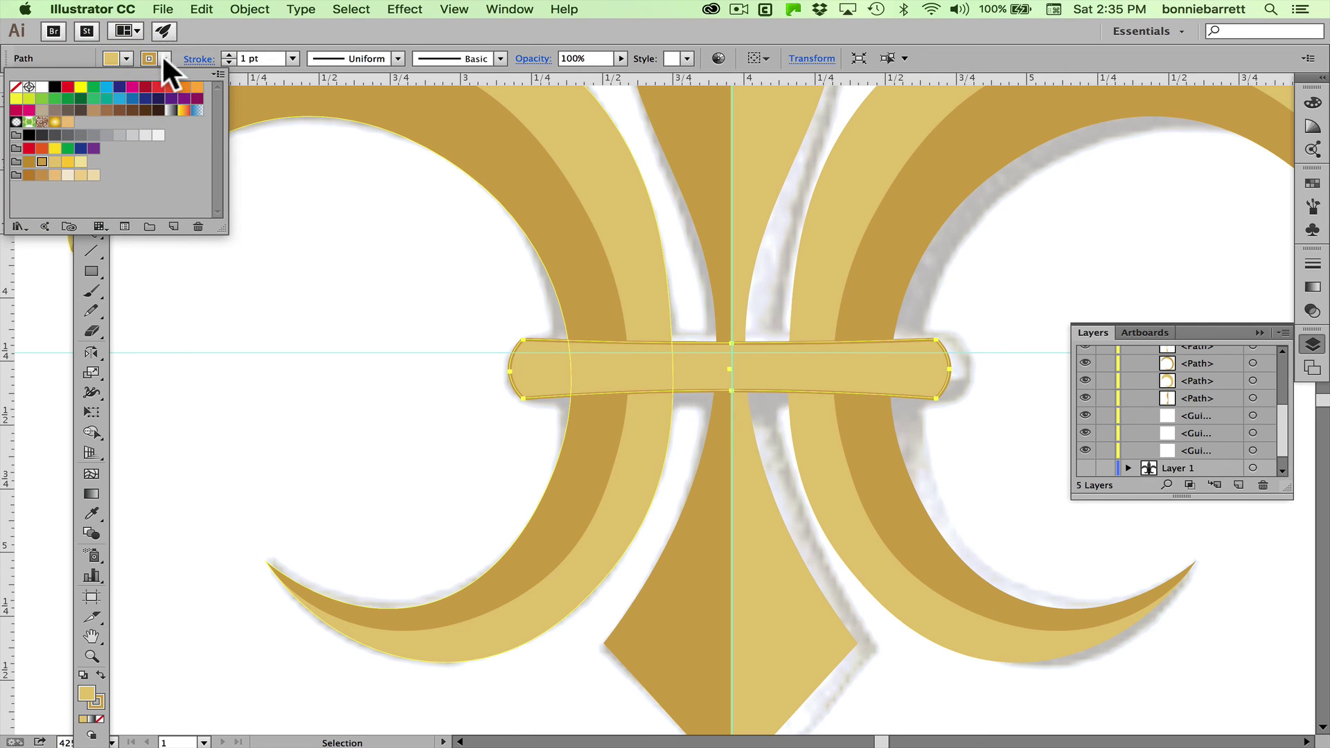
{"action": "left_click", "coordinate": [228, 54]}
{"action": "left_click", "coordinate": [228, 55]}
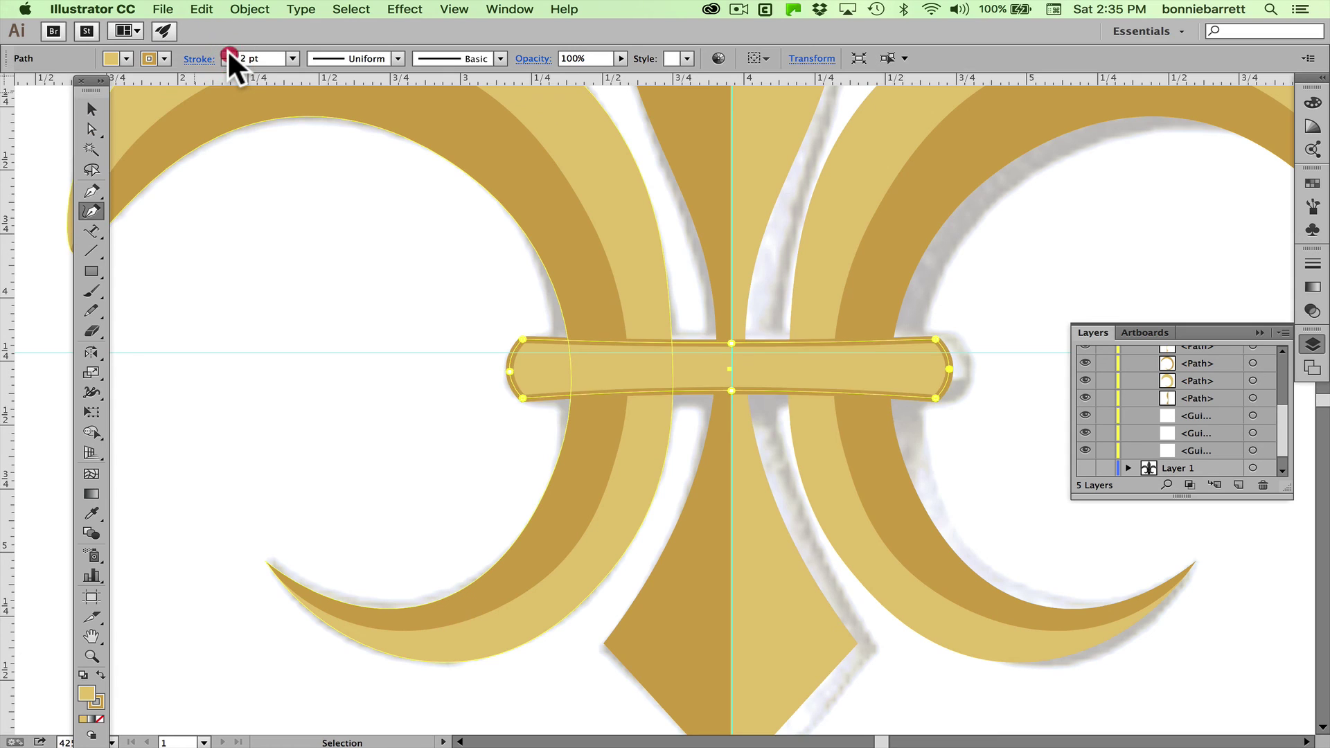
{"action": "left_click", "coordinate": [228, 55]}
{"action": "left_click", "coordinate": [228, 55]}
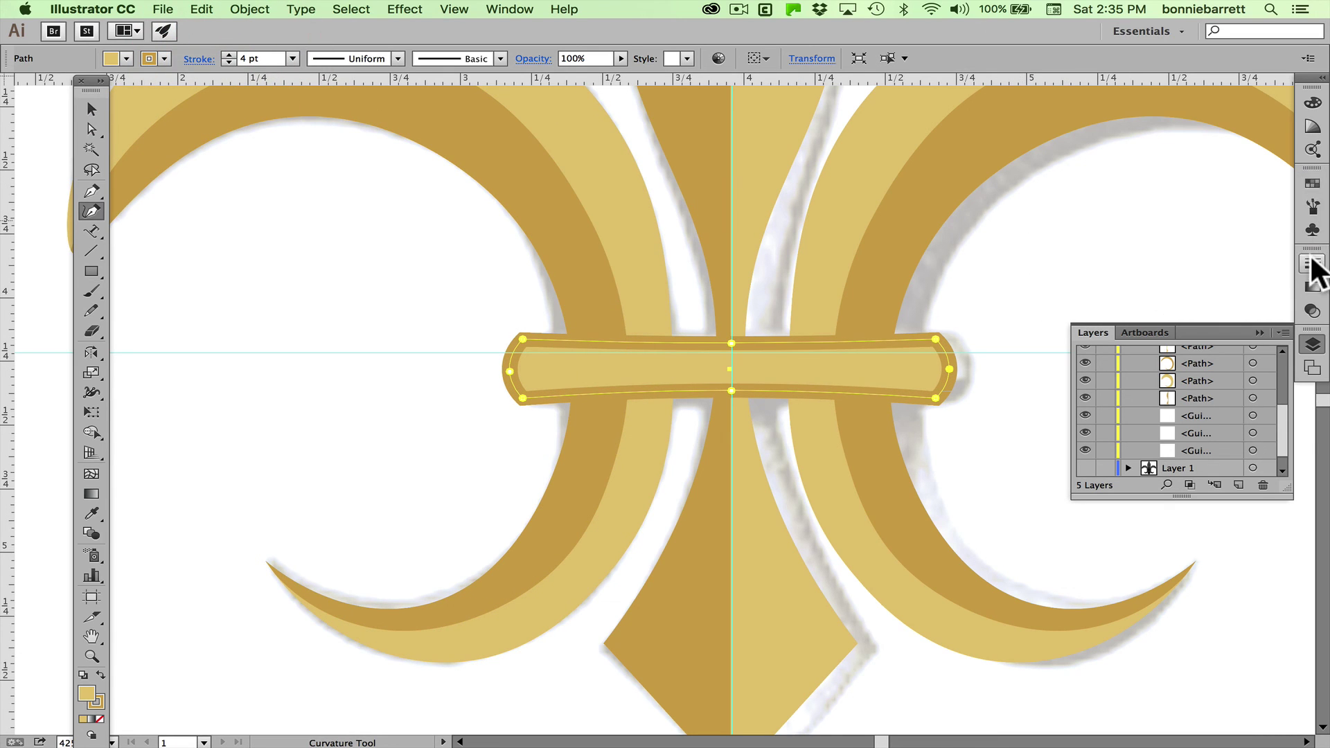
{"action": "left_click", "coordinate": [1312, 262]}
{"action": "left_click", "coordinate": [1172, 316]}
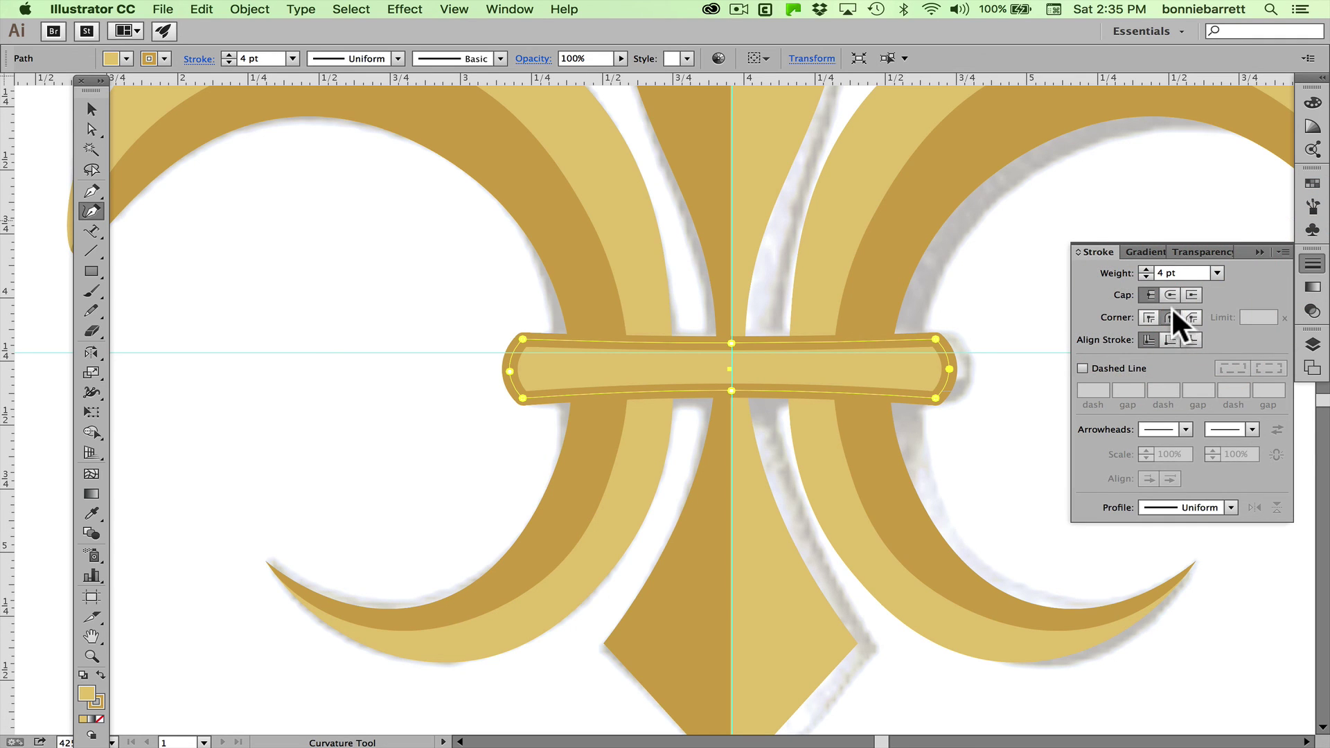
{"action": "key", "text": "super+minus"}
{"action": "key", "text": "super+minus"}
{"action": "key", "text": "super+minus"}
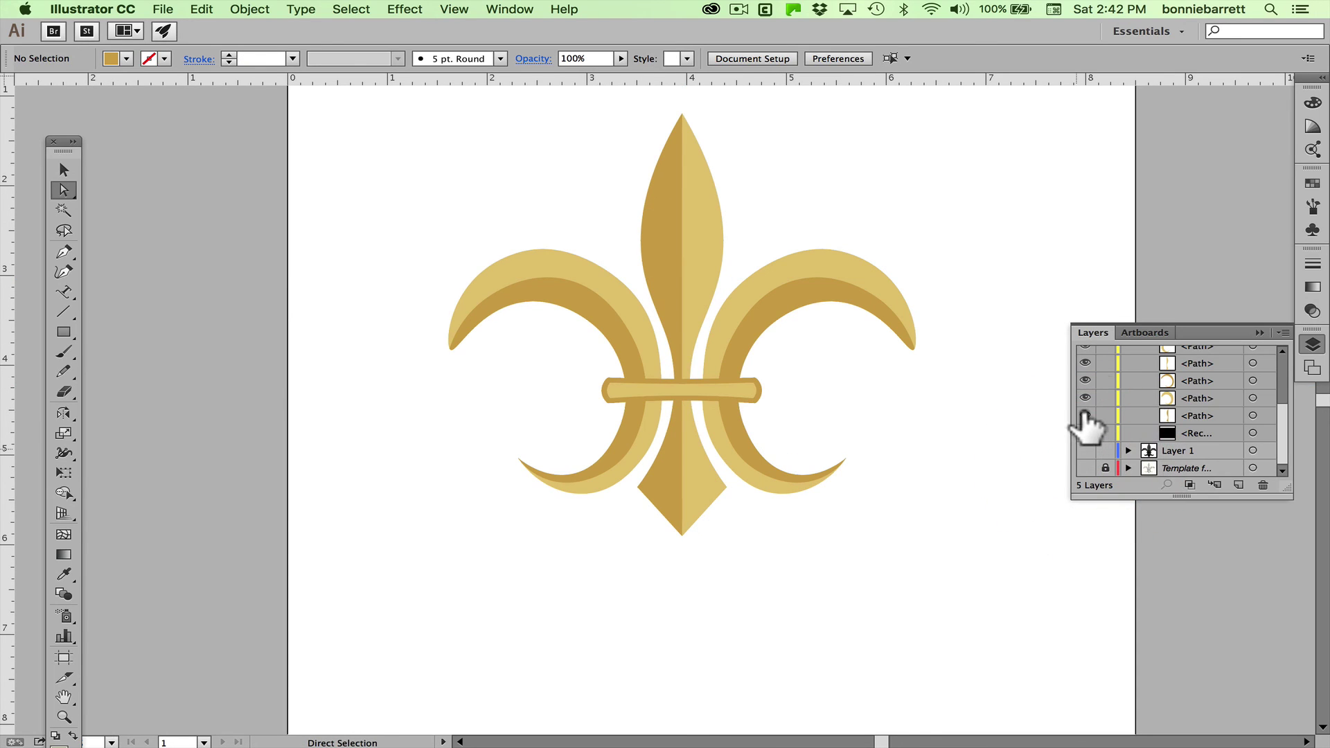
Turn on visibility of the black <Rectangle> background layer
{"action": "left_click", "coordinate": [1082, 430]}
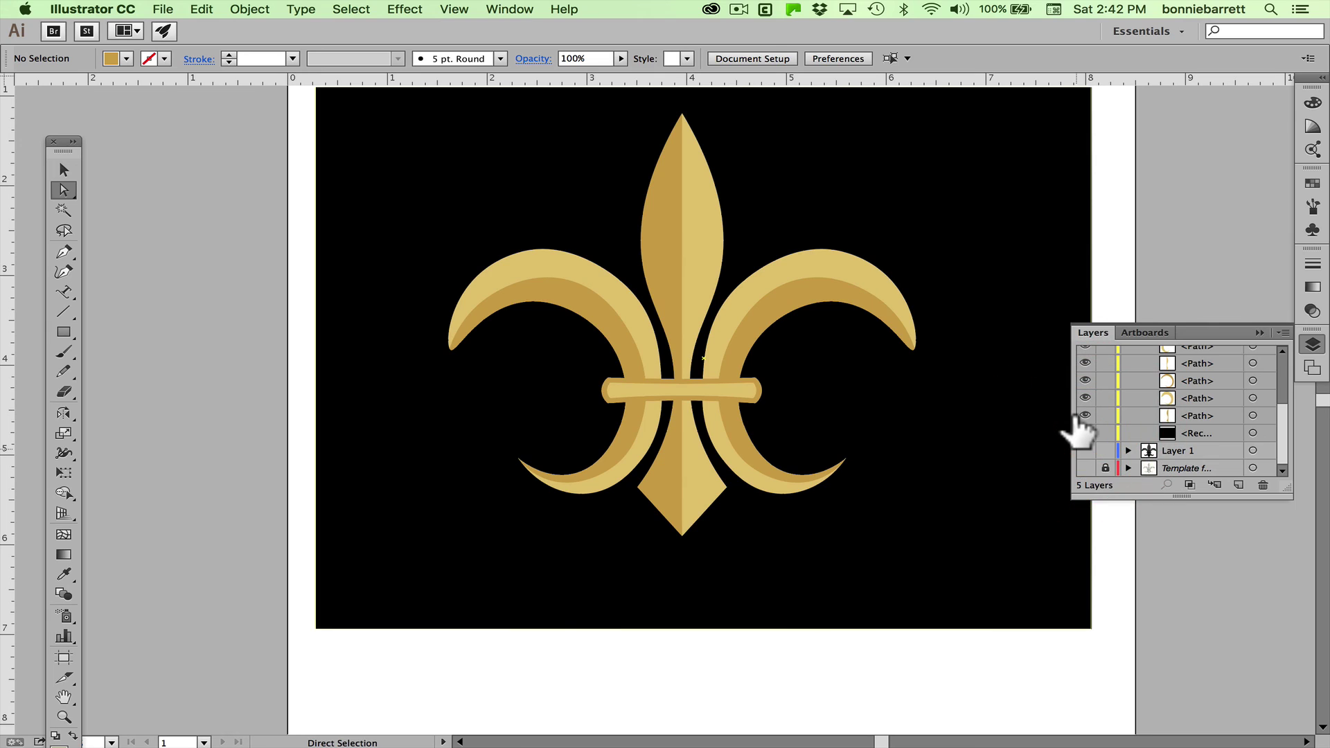